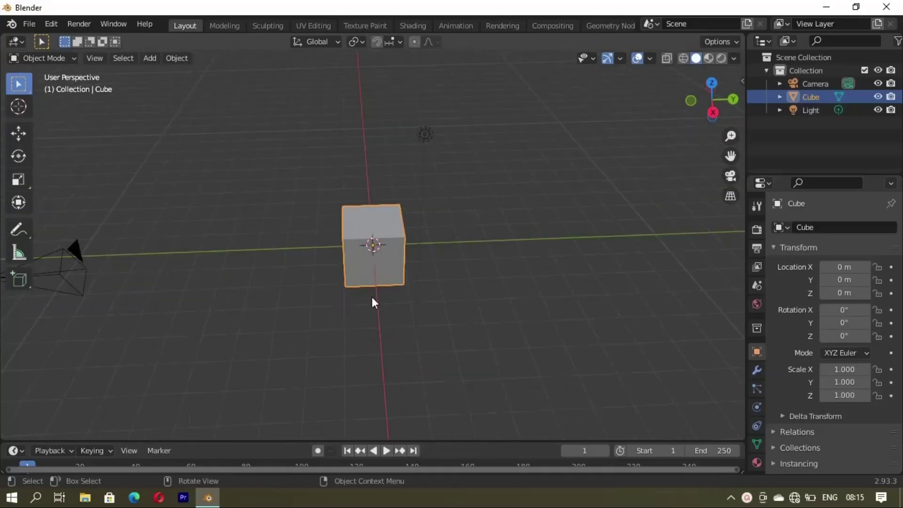
- Replace the default cube with a cylinder scaled to 0.815 in Z and raised 1 m
{"action": "key", "text": "Delete"}
{"action": "key", "text": "shift+a"}
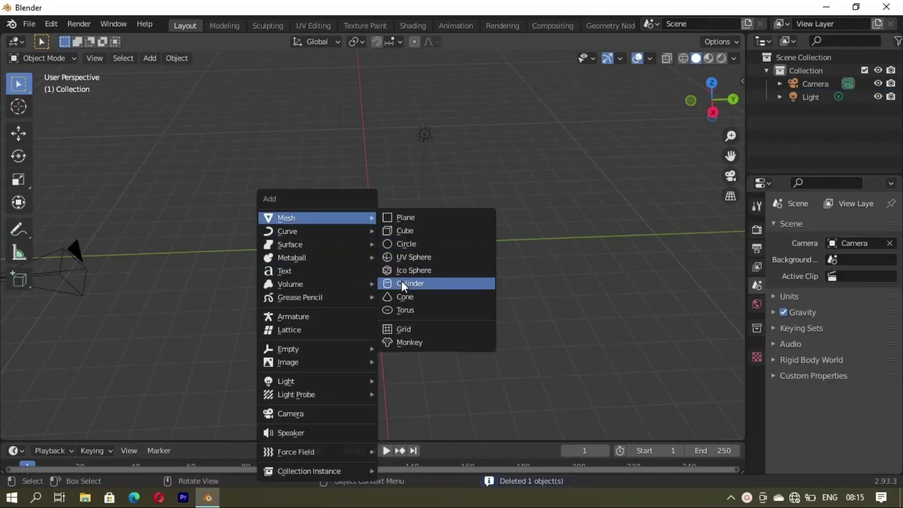
{"action": "left_click", "coordinate": [402, 283]}
{"action": "key", "text": "s"}
{"action": "key", "text": "z"}
{"action": "left_click", "coordinate": [358, 340]}
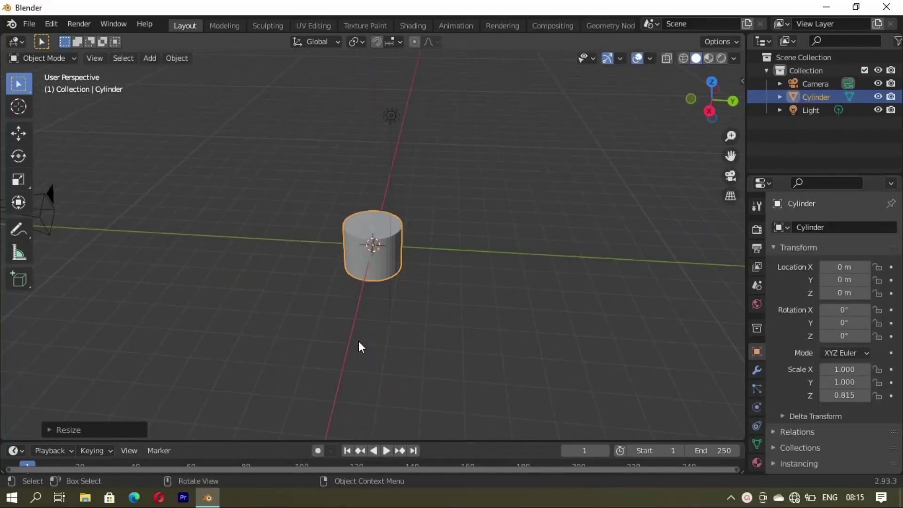
{"action": "type", "text": "gz1"}
{"action": "key", "text": "Return"}
{"action": "mouse_move", "coordinate": [359, 340]}
{"action": "middle_mouse_down"}
{"action": "mouse_move", "coordinate": [393, 229]}
{"action": "mouse_move", "coordinate": [394, 194]}
{"action": "mouse_move", "coordinate": [388, 244]}
{"action": "mouse_move", "coordinate": [408, 253]}
{"action": "mouse_move", "coordinate": [397, 245]}
{"action": "middle_mouse_up"}
- Add a centred edge loop around the cylinder's middle and scale it outward
{"action": "key", "text": "Tab"}
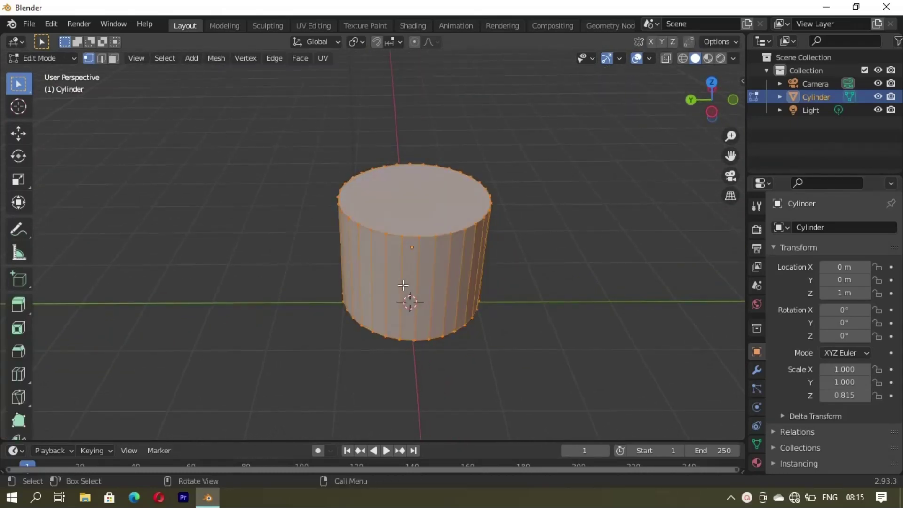
{"action": "key", "text": "alt+a"}
{"action": "left_click", "coordinate": [412, 290]}
{"action": "right_click", "coordinate": [413, 290]}
{"action": "key", "text": "s"}
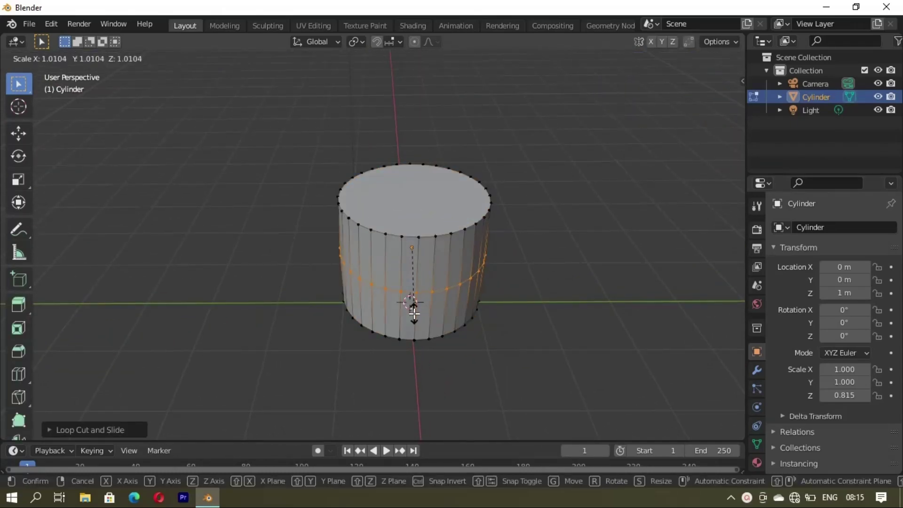
{"action": "left_click", "coordinate": [415, 320]}
{"action": "middle_click_drag", "start_coordinate": [414, 319], "coordinate": [419, 310]}
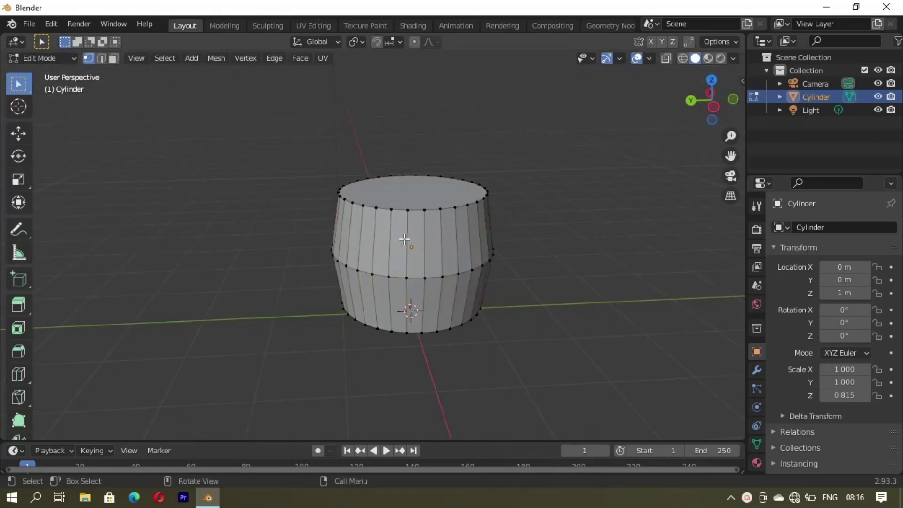
- Widen the upper and lower edge loops to round out the barrel shape
{"action": "key", "text": "s"}
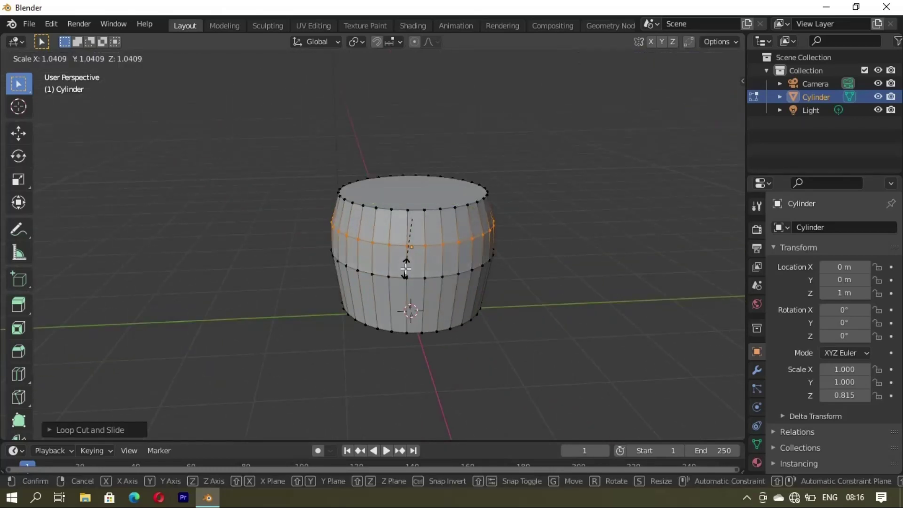
{"action": "left_click", "coordinate": [405, 269]}
{"action": "key", "text": "s"}
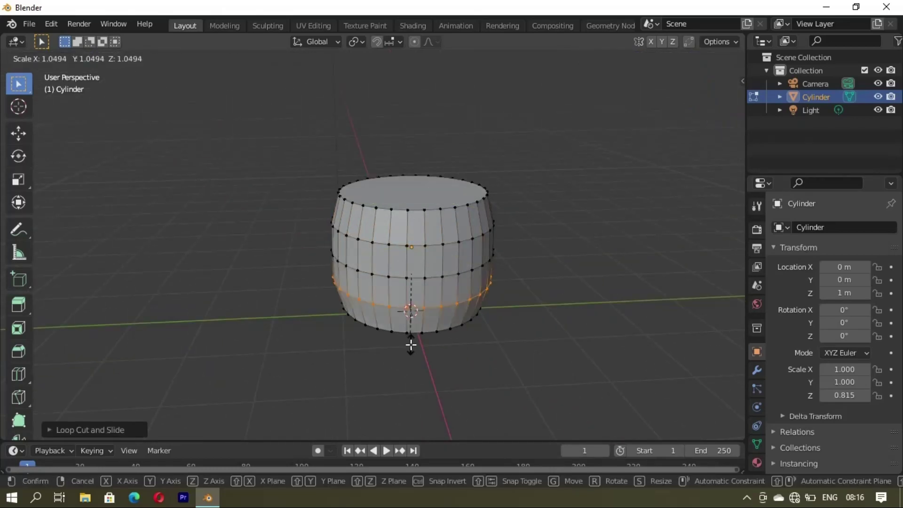
{"action": "left_click", "coordinate": [410, 341]}
{"action": "mouse_move", "coordinate": [411, 332]}
{"action": "middle_mouse_down"}
{"action": "mouse_move", "coordinate": [416, 316]}
{"action": "mouse_move", "coordinate": [439, 336]}
{"action": "mouse_move", "coordinate": [426, 373]}
{"action": "middle_mouse_up"}
- Extrude the barrel's bottom face outward
{"action": "left_click", "coordinate": [439, 332]}
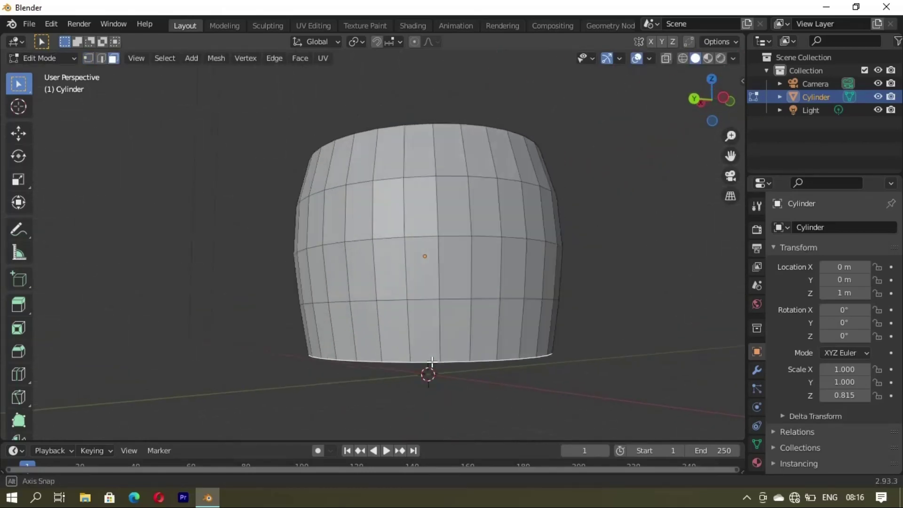
{"action": "key", "text": "e"}
{"action": "left_click", "coordinate": [428, 374]}
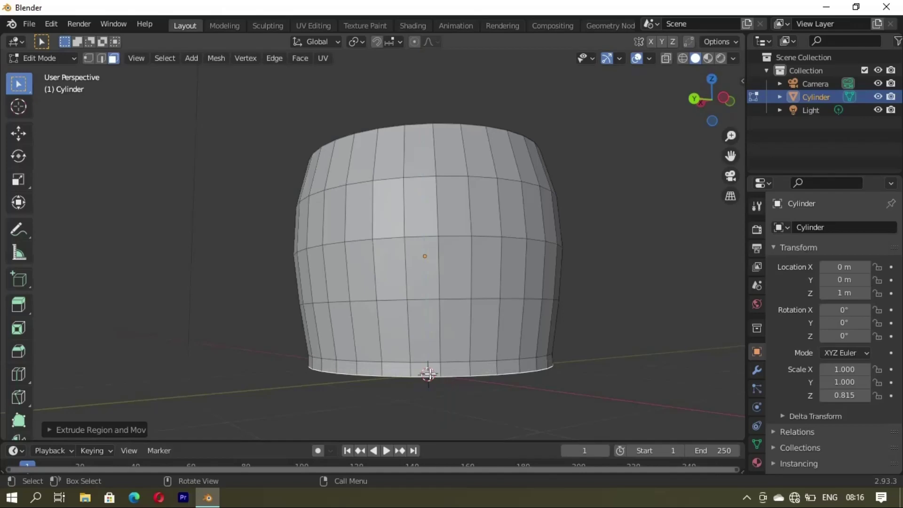
{"action": "key", "text": "s"}
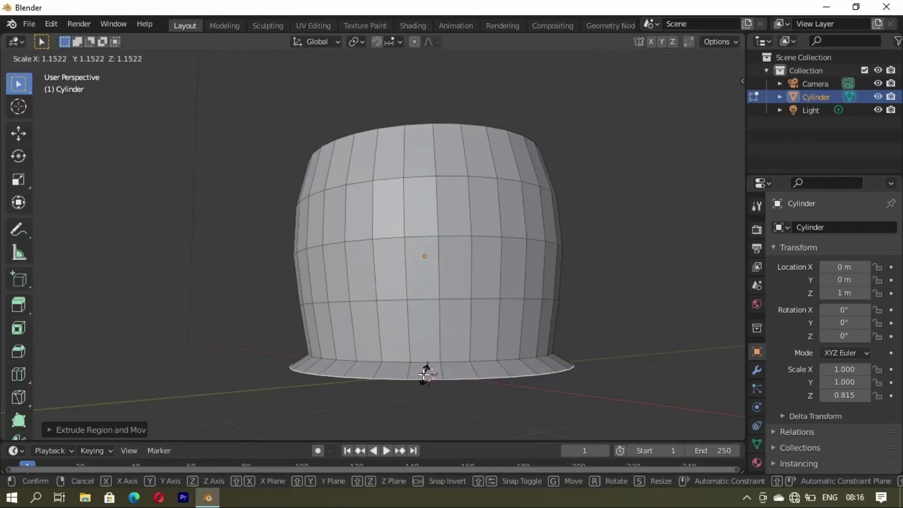
{"action": "right_click", "coordinate": [425, 374]}
- Rescale the extruded bottom rim after cancelling stray transforms
{"action": "middle_click_drag", "start_coordinate": [425, 374], "coordinate": [423, 355]}
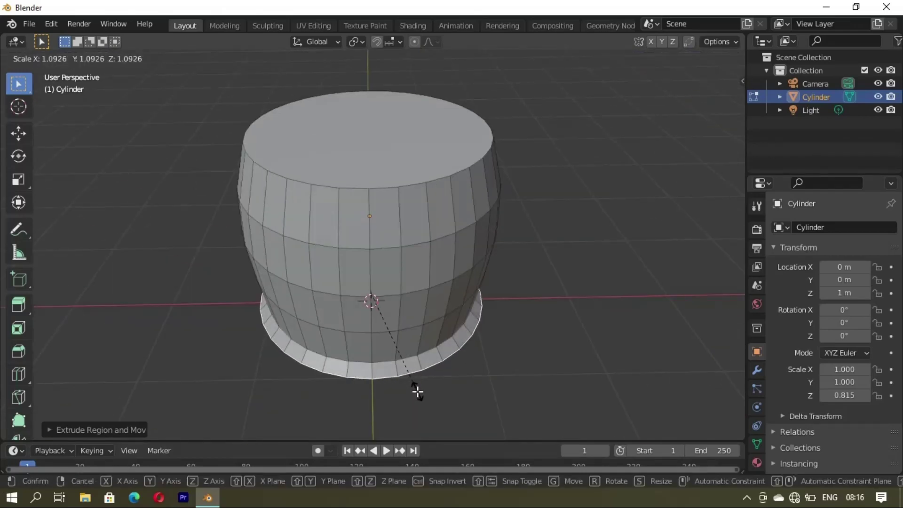
{"action": "right_click", "coordinate": [418, 389]}
{"action": "mouse_move", "coordinate": [417, 390]}
{"action": "middle_mouse_down"}
{"action": "mouse_move", "coordinate": [397, 363]}
{"action": "mouse_move", "coordinate": [385, 373]}
{"action": "mouse_move", "coordinate": [357, 362]}
{"action": "mouse_move", "coordinate": [393, 373]}
{"action": "mouse_move", "coordinate": [369, 371]}
{"action": "mouse_move", "coordinate": [397, 308]}
{"action": "mouse_move", "coordinate": [441, 276]}
{"action": "mouse_move", "coordinate": [284, 270]}
{"action": "mouse_move", "coordinate": [506, 326]}
{"action": "middle_mouse_up"}
{"action": "right_click", "coordinate": [357, 381]}
{"action": "key", "text": "s"}
{"action": "left_click", "coordinate": [392, 367]}
- Inset the barrel's top face, sink it down, and resize the hollow floor
{"action": "key", "text": "i"}
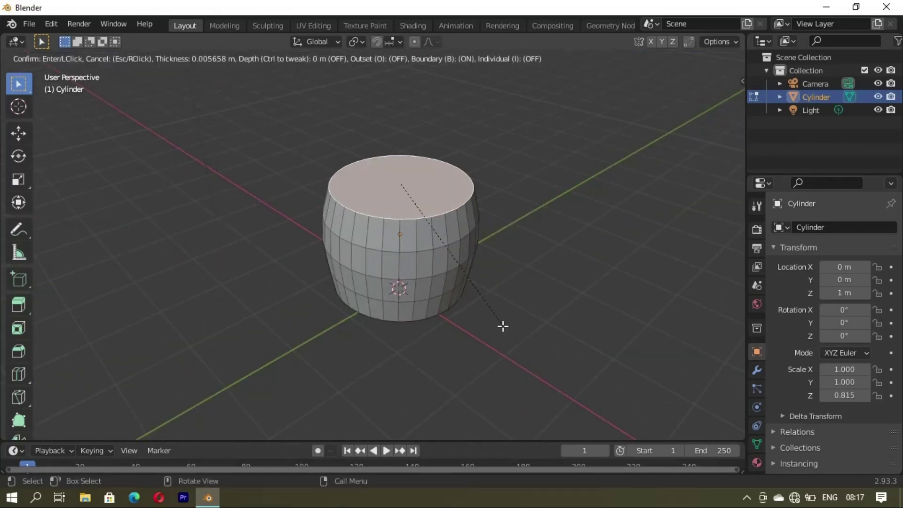
{"action": "left_click", "coordinate": [498, 324]}
{"action": "key", "text": "e"}
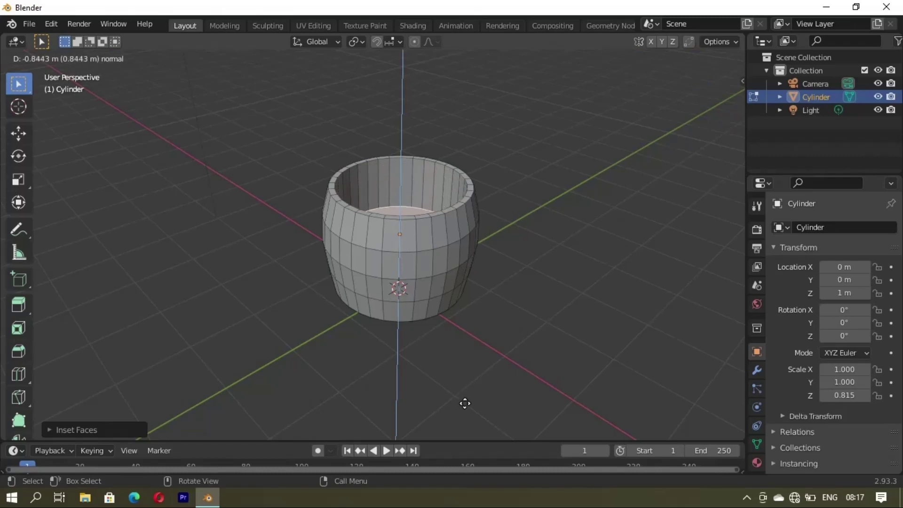
{"action": "left_click", "coordinate": [466, 426]}
{"action": "mouse_move", "coordinate": [467, 426]}
{"action": "middle_mouse_down"}
{"action": "mouse_move", "coordinate": [447, 327]}
{"action": "mouse_move", "coordinate": [408, 306]}
{"action": "mouse_move", "coordinate": [530, 254]}
{"action": "middle_mouse_up"}
{"action": "key", "text": "s"}
{"action": "left_click", "coordinate": [455, 336]}
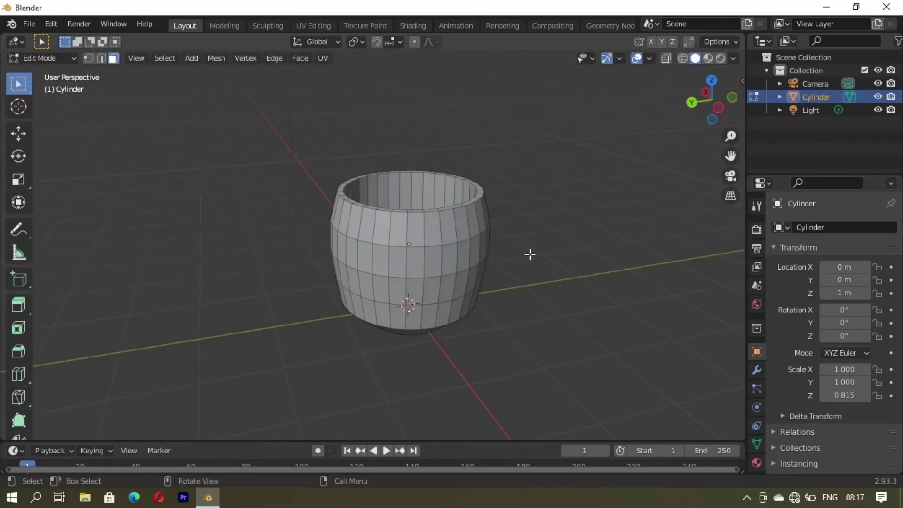
- Add a Subdivision Surface modifier with viewport level 3
{"action": "key", "text": "Tab"}
{"action": "left_click", "coordinate": [756, 370]}
{"action": "left_click", "coordinate": [822, 227]}
{"action": "left_click", "coordinate": [640, 462]}
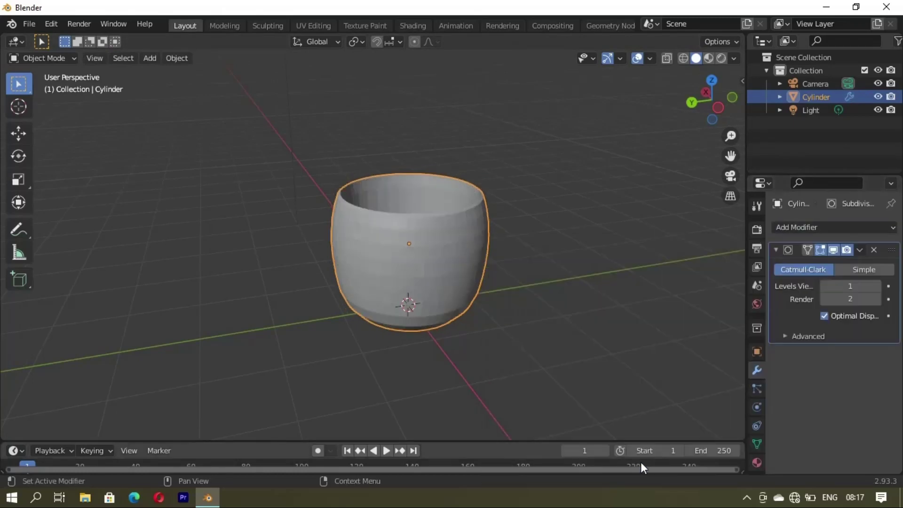
{"action": "left_click", "coordinate": [877, 285]}
- Add edge loops inside the cup and slid up against its rim
{"action": "key", "text": "Tab"}
{"action": "scroll", "coordinate": [428, 318], "scroll_direction": "up", "scroll_amount": 3}
{"action": "middle_click_drag", "start_coordinate": [427, 318], "coordinate": [440, 217]}
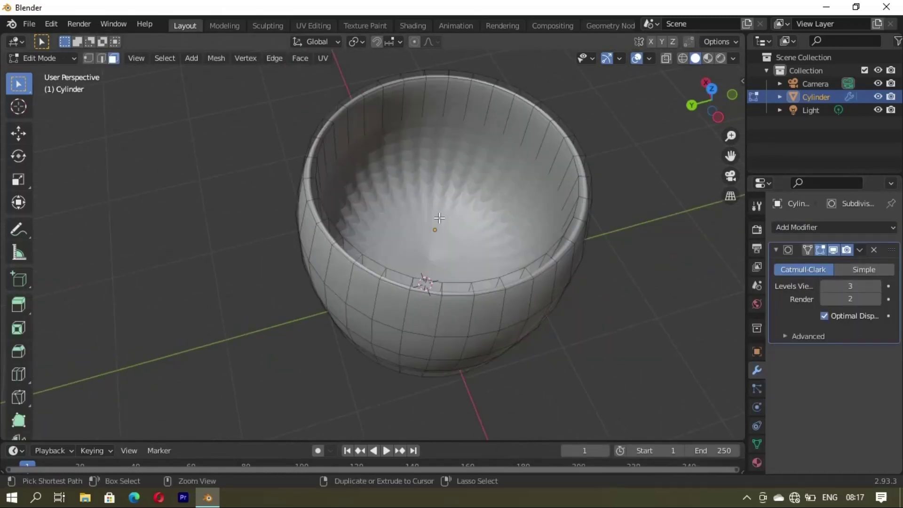
{"action": "left_click", "coordinate": [440, 155]}
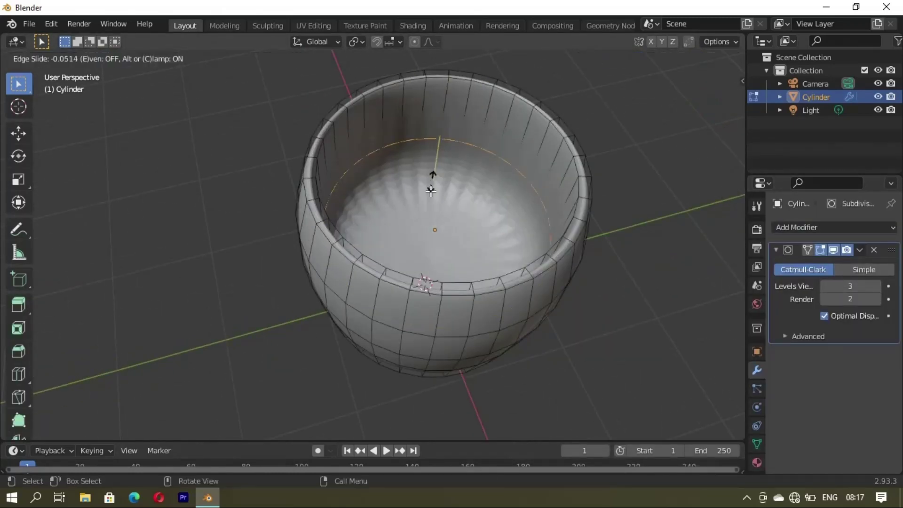
{"action": "left_click", "coordinate": [426, 217]}
{"action": "mouse_move", "coordinate": [428, 218]}
{"action": "middle_mouse_down"}
{"action": "mouse_move", "coordinate": [363, 182]}
{"action": "mouse_move", "coordinate": [420, 183]}
{"action": "middle_mouse_up"}
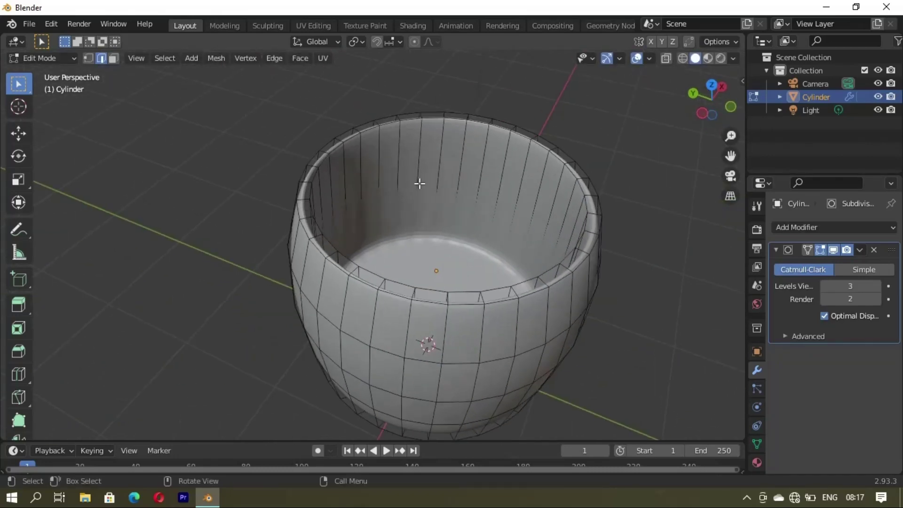
{"action": "left_click", "coordinate": [424, 181]}
{"action": "left_click", "coordinate": [439, 120]}
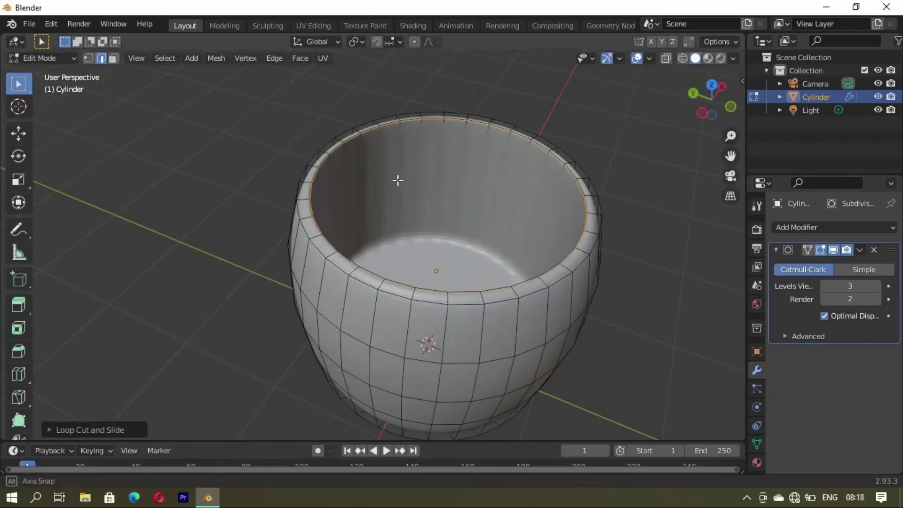
- Add one more supporting edge loop after previewing the smoothed cup
{"action": "key", "text": "Tab"}
{"action": "key", "text": "Tab"}
{"action": "mouse_move", "coordinate": [359, 222]}
{"action": "middle_mouse_down"}
{"action": "mouse_move", "coordinate": [385, 282]}
{"action": "mouse_move", "coordinate": [349, 235]}
{"action": "middle_mouse_up"}
{"action": "left_click", "coordinate": [410, 290]}
{"action": "left_click", "coordinate": [406, 264]}
{"action": "key", "text": "Tab"}
{"action": "key", "text": "Tab"}
{"action": "key", "text": "Tab"}
- Shade the cup smooth and inset its inner floor
{"action": "right_click", "coordinate": [234, 115]}
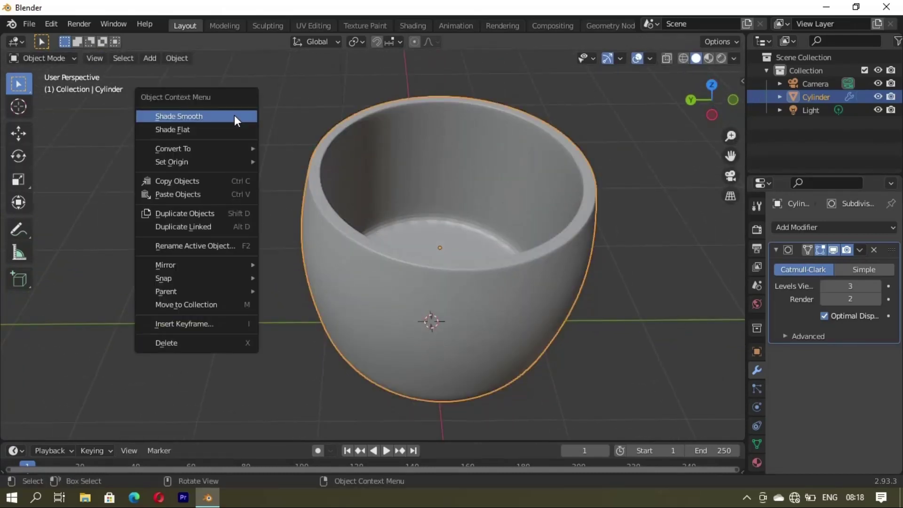
{"action": "left_click", "coordinate": [235, 114]}
{"action": "mouse_move", "coordinate": [429, 204]}
{"action": "middle_mouse_down"}
{"action": "mouse_move", "coordinate": [463, 177]}
{"action": "mouse_move", "coordinate": [440, 250]}
{"action": "middle_mouse_up"}
{"action": "key", "text": "Tab"}
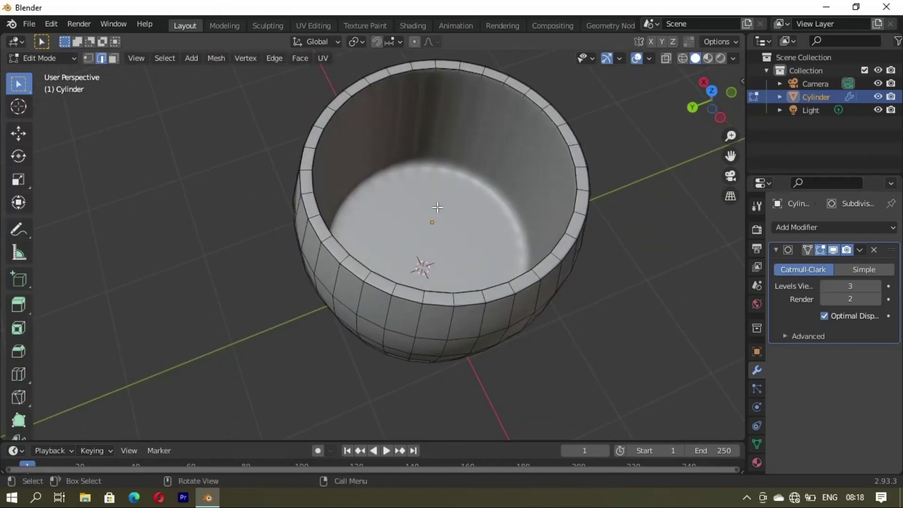
{"action": "left_click", "coordinate": [437, 207]}
{"action": "key", "text": "i"}
{"action": "left_click", "coordinate": [484, 295]}
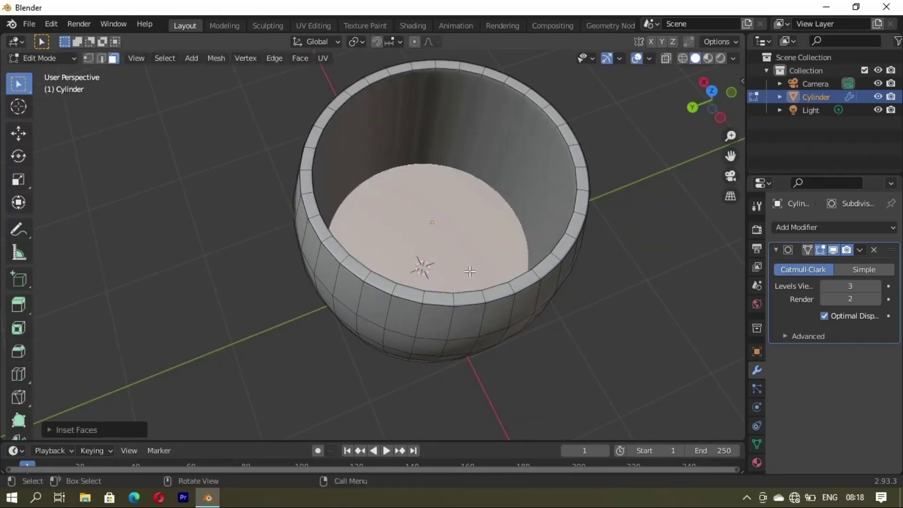
{"action": "middle_click_drag", "start_coordinate": [446, 301], "coordinate": [436, 297]}
- Add a supporting edge loop near the cup's base, checking the smoothed result
{"action": "key", "text": "Tab"}
{"action": "middle_click_drag", "start_coordinate": [460, 267], "coordinate": [413, 314]}
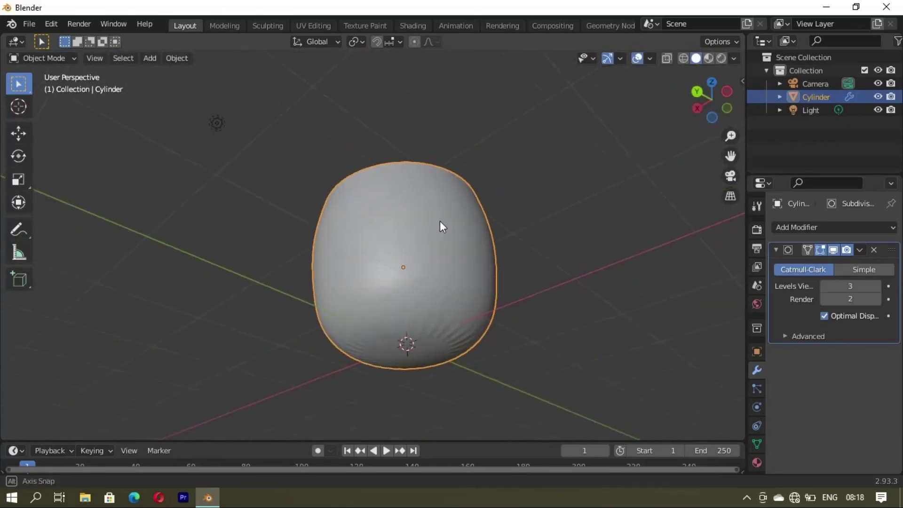
{"action": "key", "text": "Tab"}
{"action": "left_click", "coordinate": [395, 359]}
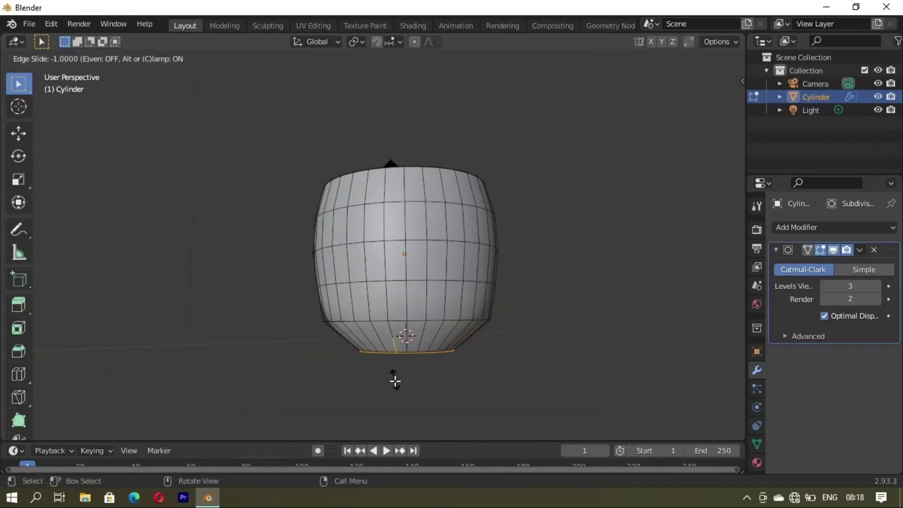
{"action": "middle_click_drag", "start_coordinate": [423, 360], "coordinate": [329, 363]}
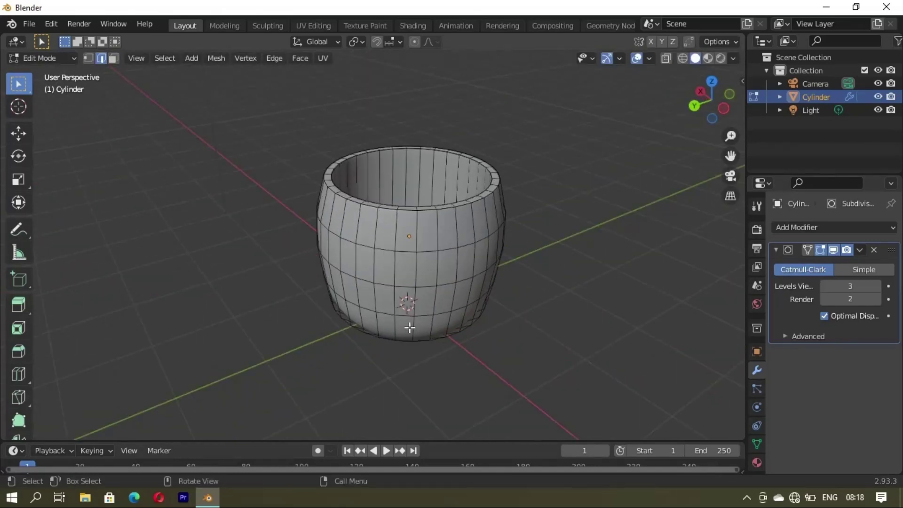
{"action": "key", "text": "Tab"}
{"action": "mouse_move", "coordinate": [409, 327]}
{"action": "middle_mouse_down"}
{"action": "mouse_move", "coordinate": [409, 308]}
{"action": "mouse_move", "coordinate": [390, 319]}
{"action": "middle_mouse_up"}
{"action": "key", "text": "Tab"}
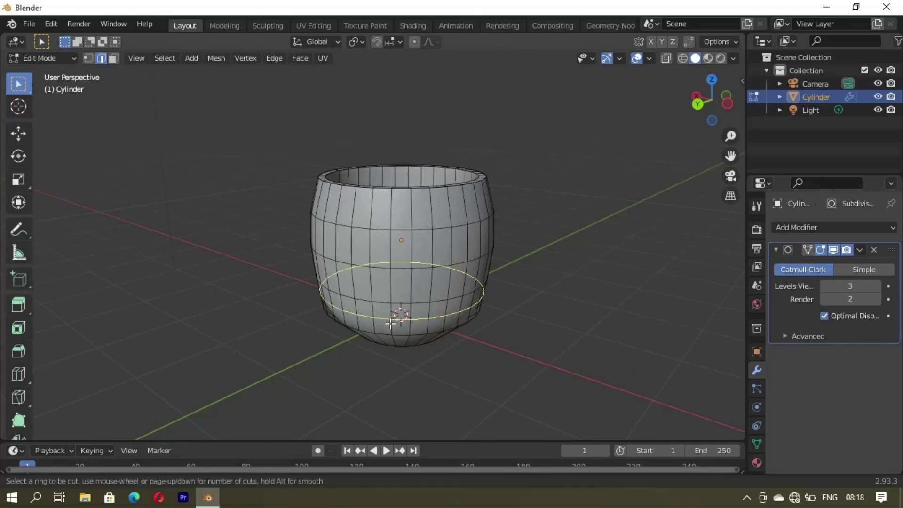
{"action": "left_click", "coordinate": [390, 324]}
{"action": "left_click", "coordinate": [389, 324]}
{"action": "key", "text": "Tab"}
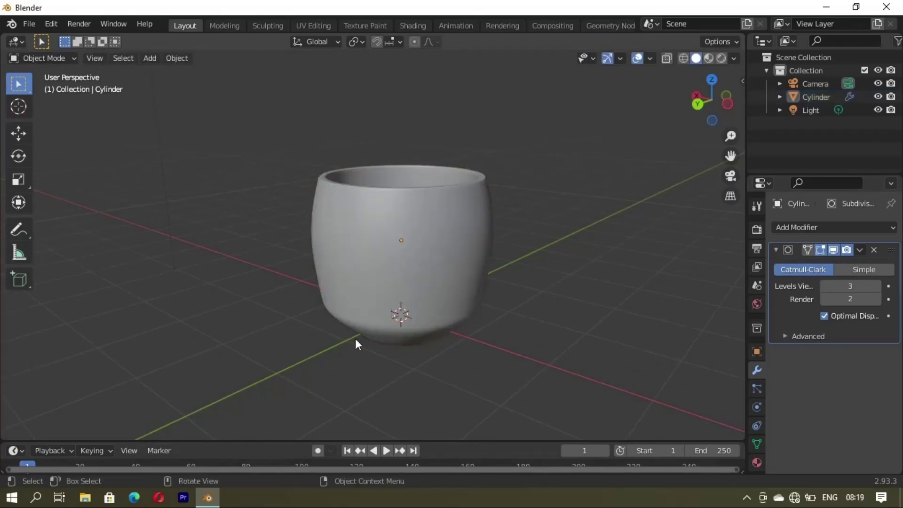
{"action": "mouse_move", "coordinate": [355, 337]}
{"action": "middle_mouse_down"}
{"action": "mouse_move", "coordinate": [376, 294]}
{"action": "mouse_move", "coordinate": [354, 319]}
{"action": "middle_mouse_up"}
{"action": "key", "text": "Tab"}
- Inset the cup's bottom face and return to Object Mode
{"action": "key", "text": "3"}
{"action": "left_click", "coordinate": [353, 328]}
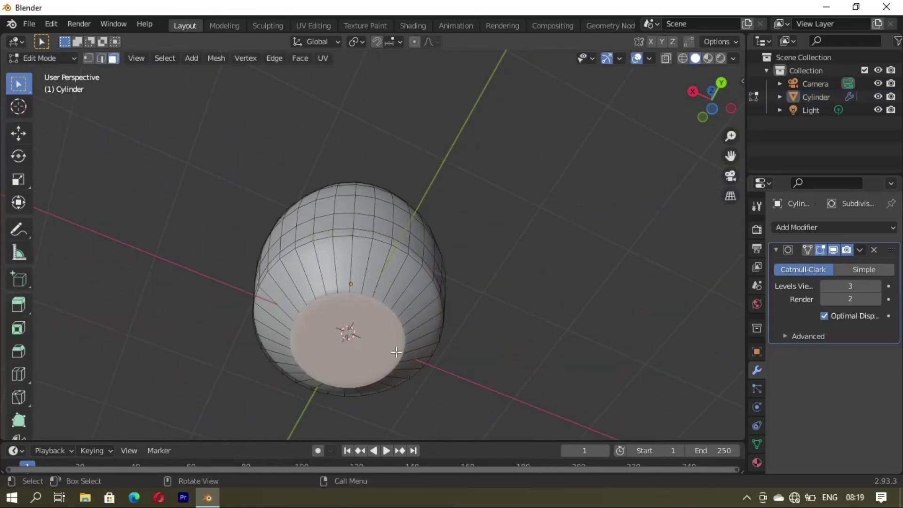
{"action": "key", "text": "i"}
{"action": "left_click", "coordinate": [379, 352]}
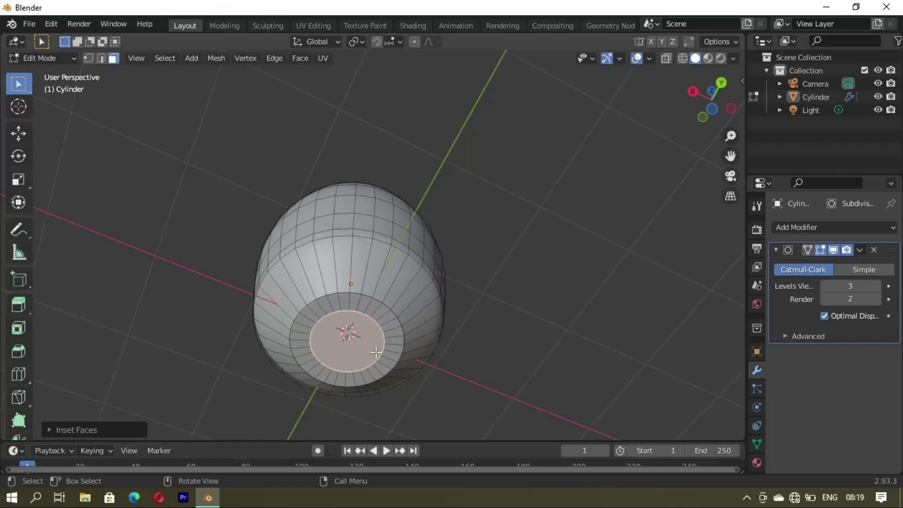
{"action": "key", "text": "Tab"}
{"action": "mouse_move", "coordinate": [348, 329]}
{"action": "middle_mouse_down"}
{"action": "mouse_move", "coordinate": [443, 308]}
{"action": "mouse_move", "coordinate": [460, 322]}
{"action": "mouse_move", "coordinate": [504, 270]}
{"action": "middle_mouse_up"}
{"action": "left_click", "coordinate": [364, 257]}
{"action": "left_click", "coordinate": [458, 233]}
{"action": "mouse_move", "coordinate": [458, 233]}
{"action": "middle_mouse_down"}
{"action": "mouse_move", "coordinate": [386, 310]}
{"action": "mouse_move", "coordinate": [370, 286]}
{"action": "middle_mouse_up"}
- Add a new cube and shrink it down
{"action": "key", "text": "ctrl+a"}
{"action": "key", "text": "Escape"}
{"action": "key", "text": "shift+a"}
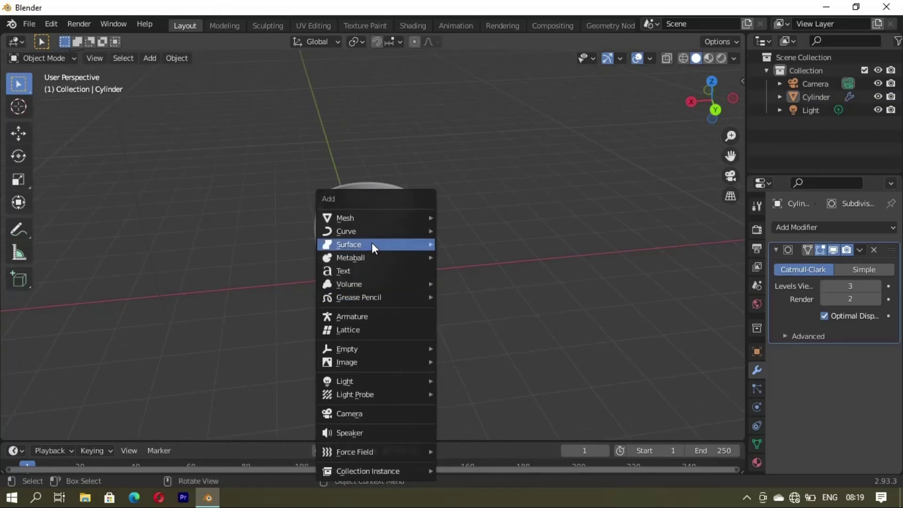
{"action": "left_click", "coordinate": [460, 230]}
{"action": "key", "text": "s"}
{"action": "left_click", "coordinate": [365, 323]}
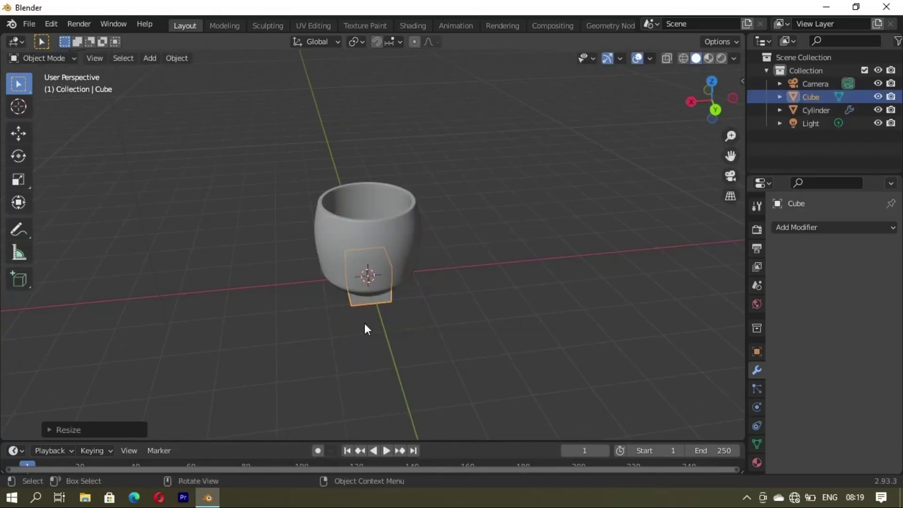
- Stretch the cube tall along Z and set its height in the cup
{"action": "key", "text": "s"}
{"action": "key", "text": "z"}
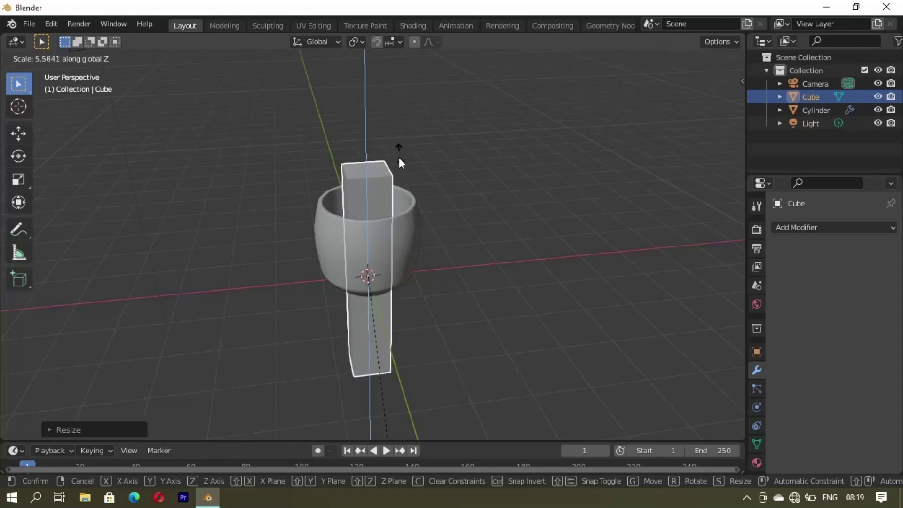
{"action": "left_click", "coordinate": [374, 268]}
{"action": "middle_click_drag", "start_coordinate": [374, 267], "coordinate": [393, 300]}
{"action": "key", "text": "g"}
{"action": "key", "text": "z"}
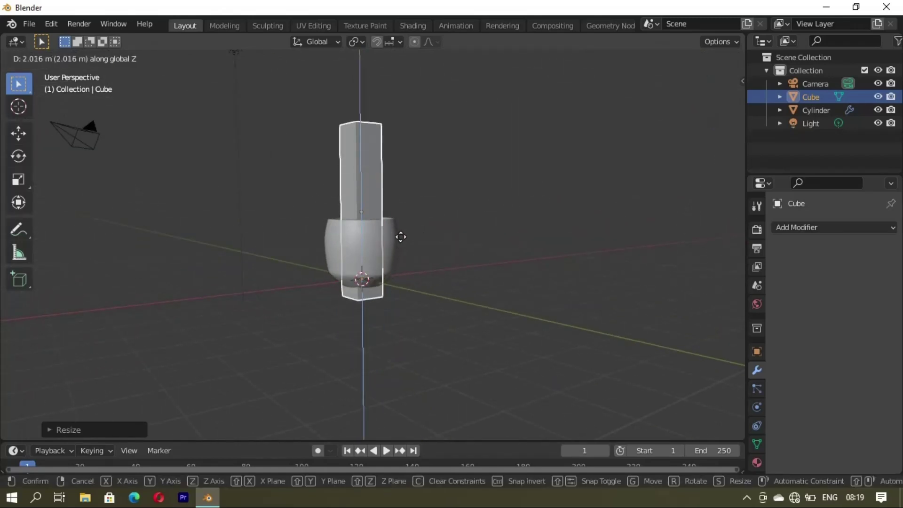
{"action": "left_click", "coordinate": [400, 236]}
{"action": "key", "text": "g"}
{"action": "key", "text": "z"}
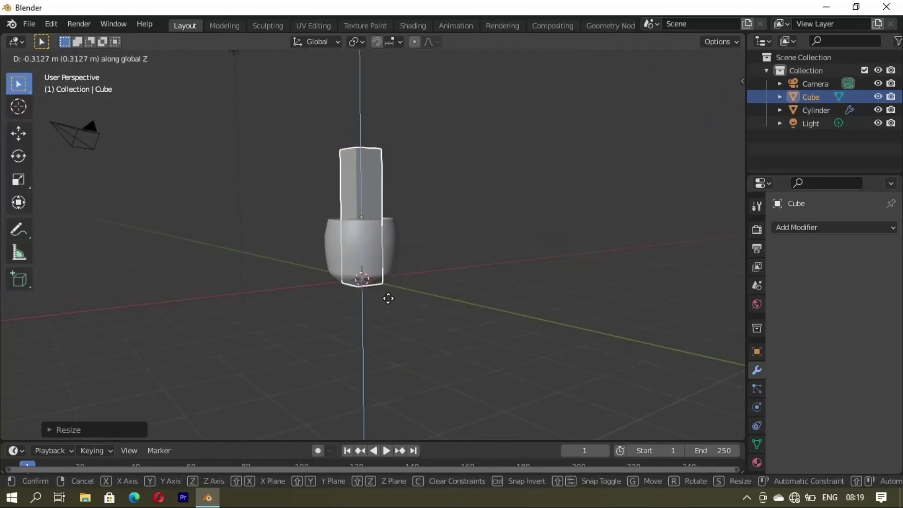
{"action": "left_click", "coordinate": [387, 298]}
{"action": "mouse_move", "coordinate": [387, 298]}
{"action": "middle_mouse_down"}
{"action": "mouse_move", "coordinate": [357, 324]}
{"action": "mouse_move", "coordinate": [418, 275]}
{"action": "middle_mouse_up"}
- Thin the cube along X and Y into a slender upright bar
{"action": "key", "text": "s"}
{"action": "key", "text": "x"}
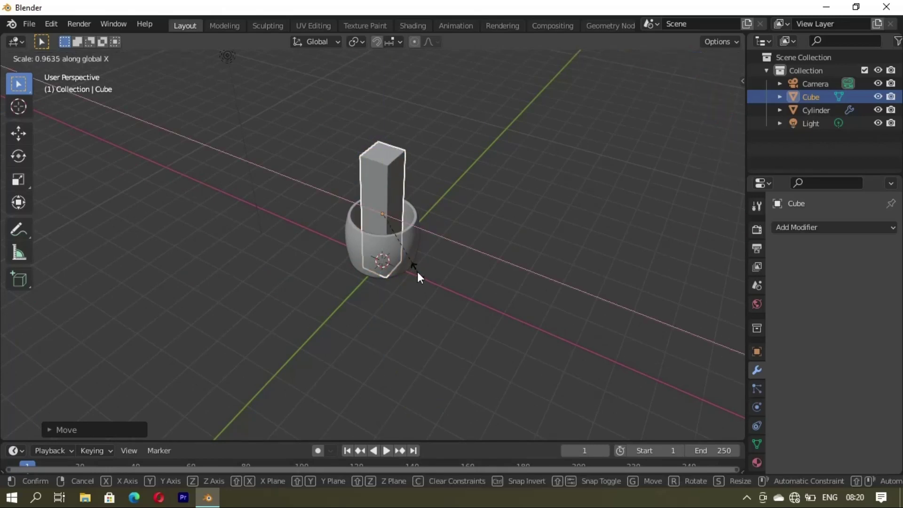
{"action": "left_click", "coordinate": [404, 264]}
{"action": "key", "text": "s"}
{"action": "key", "text": "y"}
{"action": "left_click", "coordinate": [402, 244]}
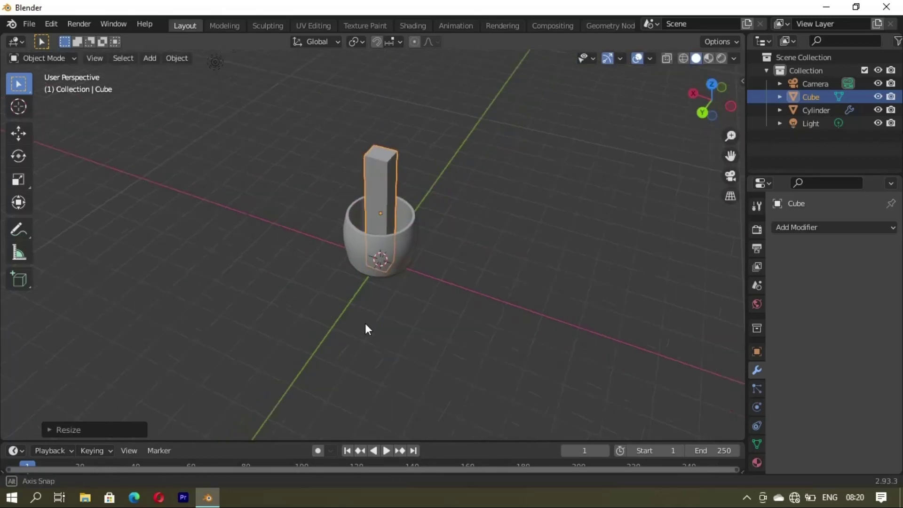
{"action": "middle_click_drag", "start_coordinate": [366, 328], "coordinate": [395, 311]}
- Add a level-3 Subdivision Surface modifier to the bar and isolate it in Edit Mode
{"action": "left_click", "coordinate": [832, 227]}
{"action": "left_click", "coordinate": [641, 466]}
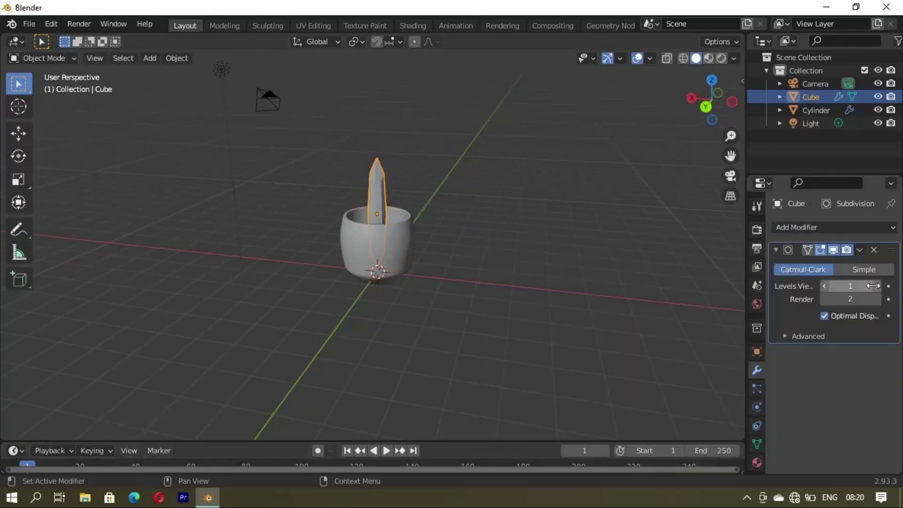
{"action": "key", "text": "Tab"}
{"action": "key", "text": "KP_Divide"}
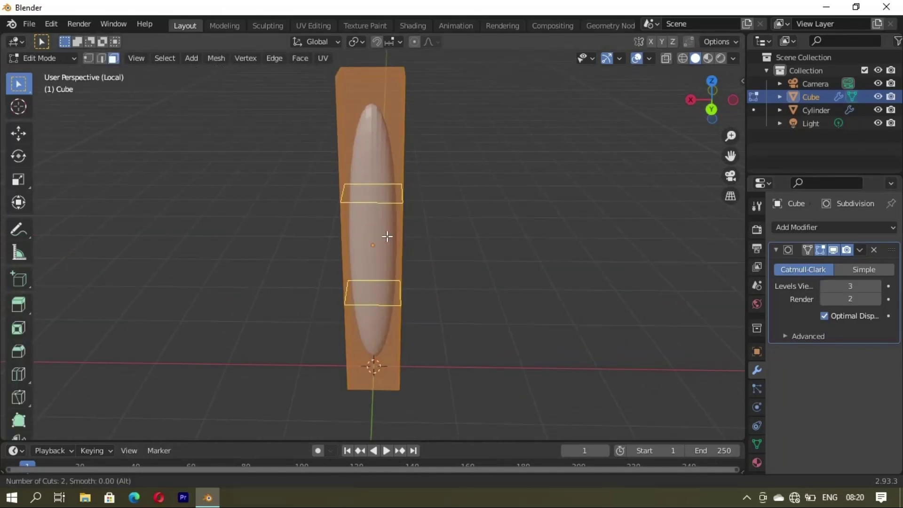
- Add edge loops across the bar and scale them apart along Z
{"action": "left_click", "coordinate": [387, 236]}
{"action": "key", "text": "s"}
{"action": "key", "text": "z"}
{"action": "left_click", "coordinate": [371, 378]}
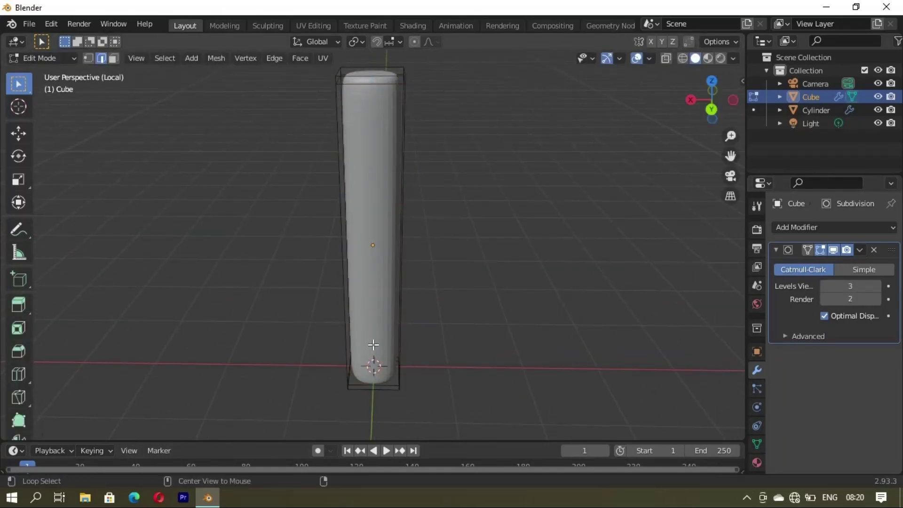
{"action": "mouse_move", "coordinate": [373, 363]}
{"action": "middle_mouse_down"}
{"action": "mouse_move", "coordinate": [385, 298]}
{"action": "mouse_move", "coordinate": [379, 330]}
{"action": "middle_mouse_up"}
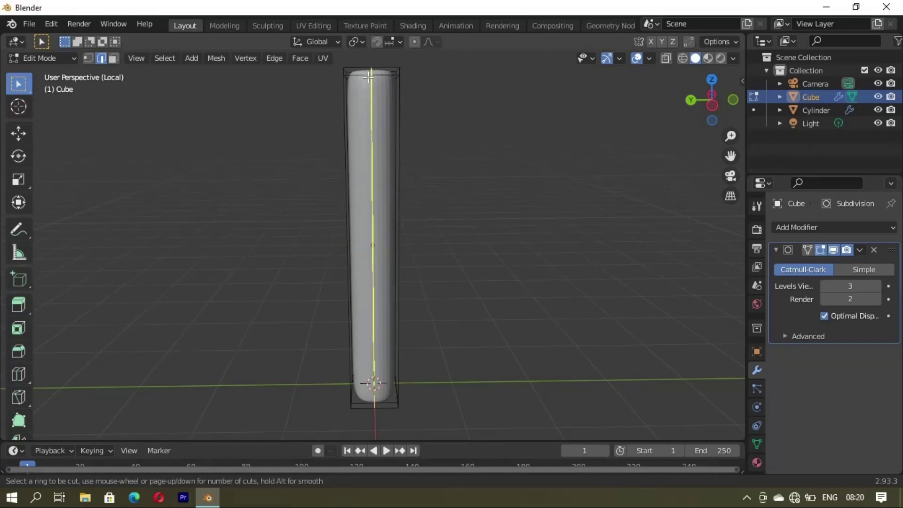
{"action": "left_click", "coordinate": [377, 89]}
{"action": "mouse_move", "coordinate": [377, 89]}
{"action": "middle_mouse_down"}
{"action": "mouse_move", "coordinate": [468, 280]}
{"action": "mouse_move", "coordinate": [475, 215]}
{"action": "middle_mouse_up"}
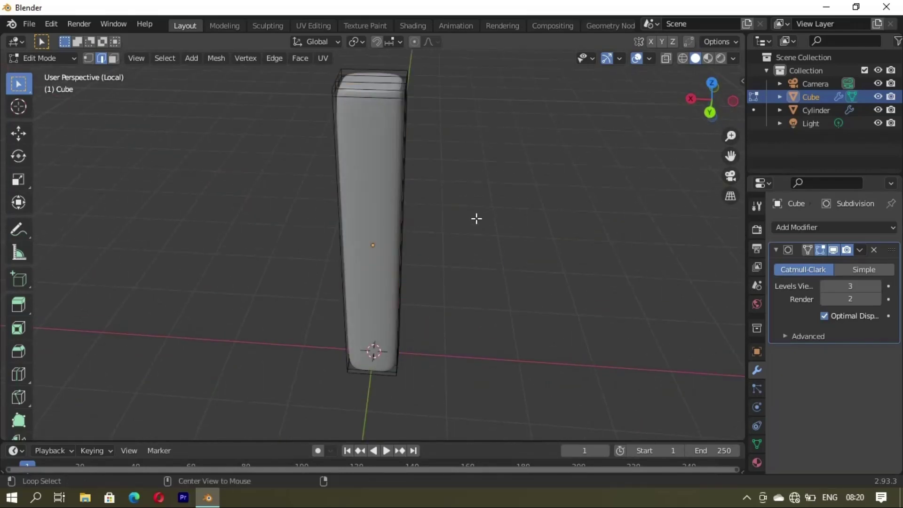
- Shade the bar smooth in Object Mode
{"action": "key", "text": "Tab"}
{"action": "right_click", "coordinate": [510, 168]}
{"action": "left_click", "coordinate": [510, 167]}
- Leave the isolated view and move the cup 3.037 m to the right of the bar
{"action": "key", "text": "Tab"}
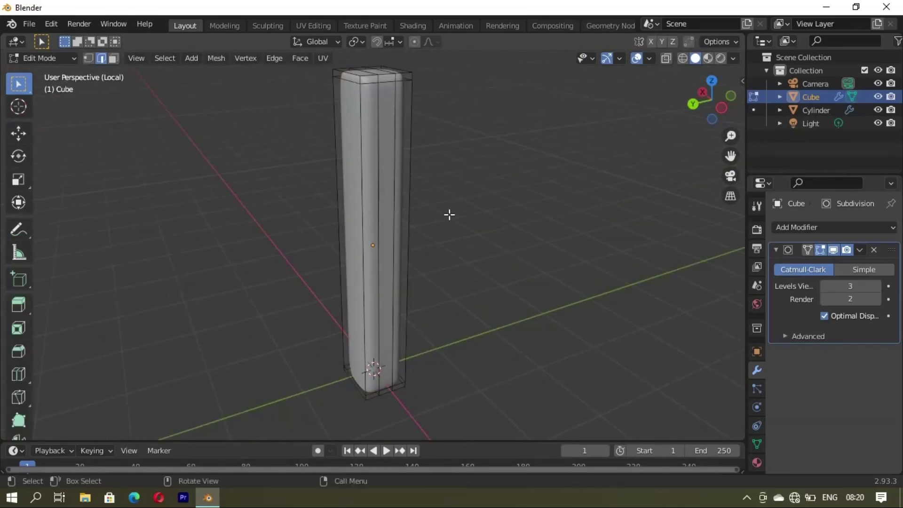
{"action": "key", "text": "KP_Divide"}
{"action": "mouse_move", "coordinate": [384, 248]}
{"action": "middle_mouse_down"}
{"action": "mouse_move", "coordinate": [516, 262]}
{"action": "mouse_move", "coordinate": [437, 177]}
{"action": "mouse_move", "coordinate": [388, 174]}
{"action": "mouse_move", "coordinate": [392, 252]}
{"action": "middle_mouse_up"}
{"action": "key", "text": "Tab"}
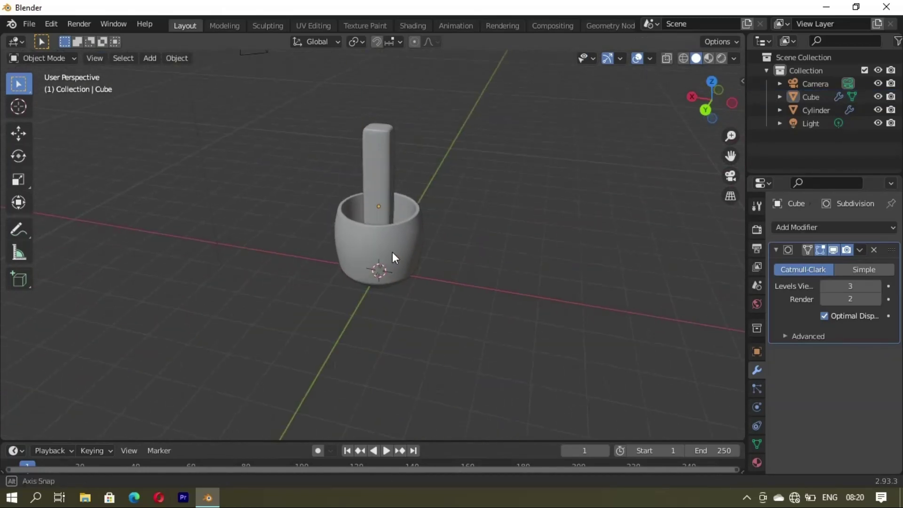
{"action": "key", "text": "g"}
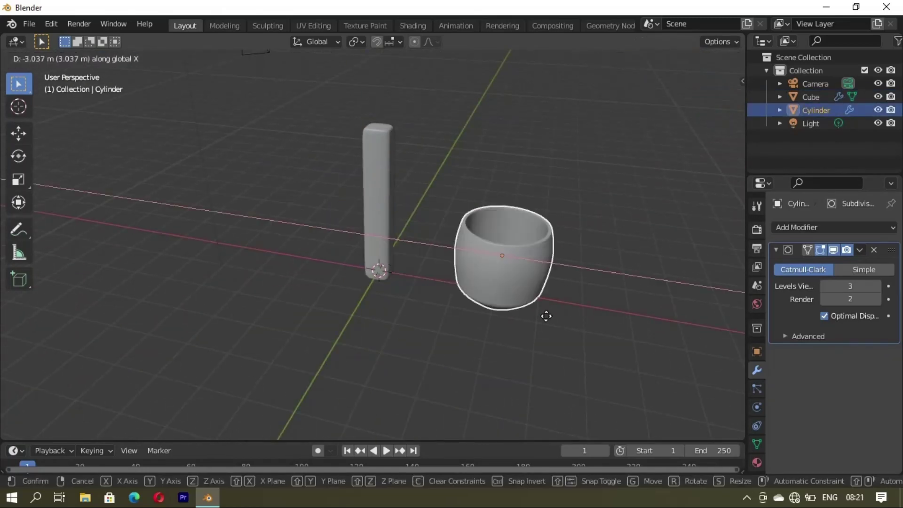
{"action": "left_click", "coordinate": [544, 313]}
{"action": "mouse_move", "coordinate": [544, 312]}
{"action": "middle_mouse_down"}
{"action": "mouse_move", "coordinate": [328, 197]}
{"action": "mouse_move", "coordinate": [326, 171]}
{"action": "mouse_move", "coordinate": [380, 166]}
{"action": "mouse_move", "coordinate": [400, 147]}
{"action": "mouse_move", "coordinate": [394, 158]}
{"action": "middle_mouse_up"}
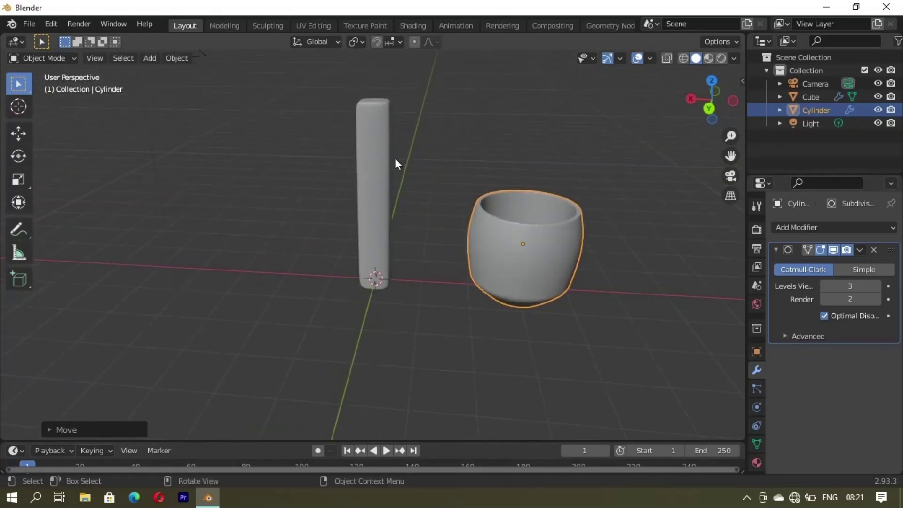
- Add two more edge loops on the bar near its top
{"action": "left_click", "coordinate": [381, 160]}
{"action": "key", "text": "Tab"}
{"action": "middle_click_drag", "start_coordinate": [564, 211], "coordinate": [411, 182]}
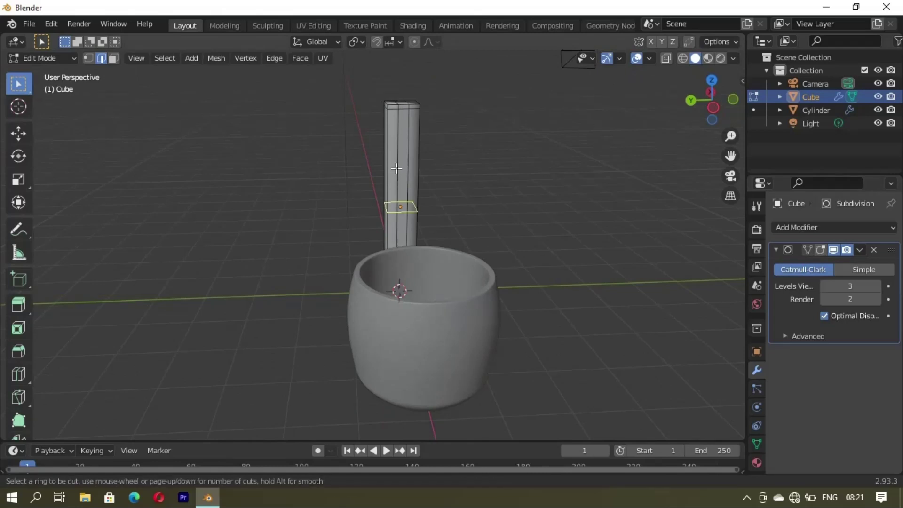
{"action": "left_click", "coordinate": [404, 211]}
{"action": "left_click", "coordinate": [403, 149]}
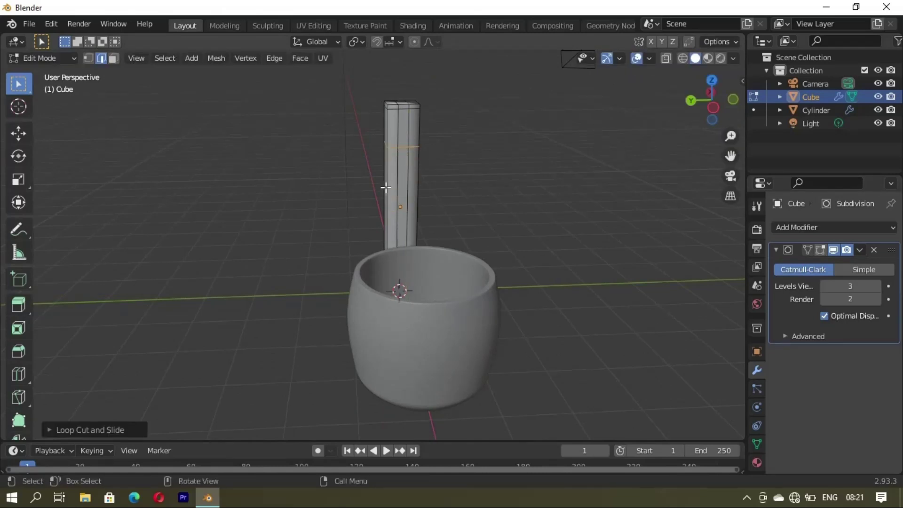
{"action": "left_click", "coordinate": [398, 131]}
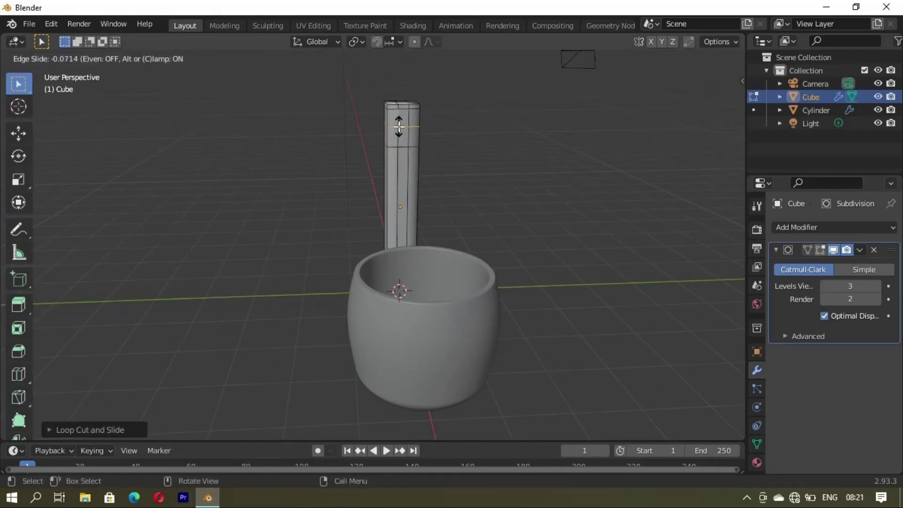
{"action": "left_click", "coordinate": [398, 127]}
{"action": "middle_click_drag", "start_coordinate": [379, 177], "coordinate": [392, 131]}
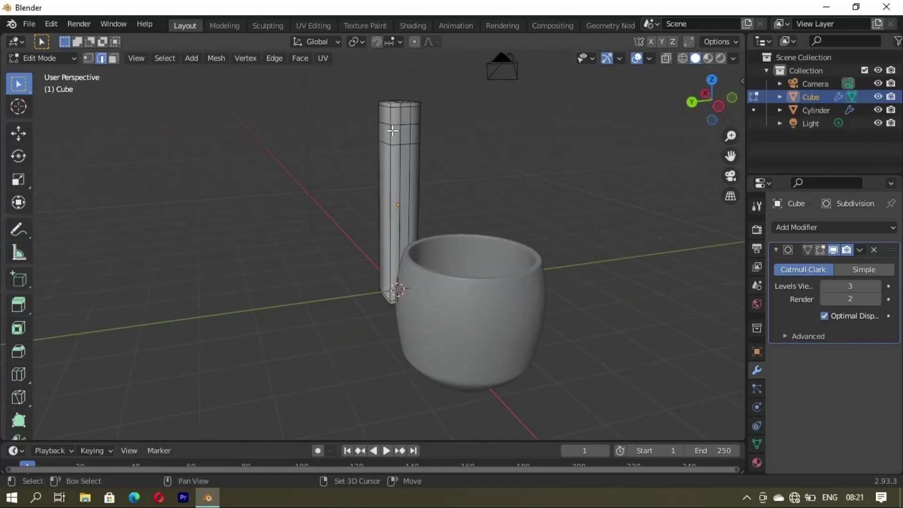
{"action": "middle_click_drag", "start_coordinate": [411, 135], "coordinate": [446, 211]}
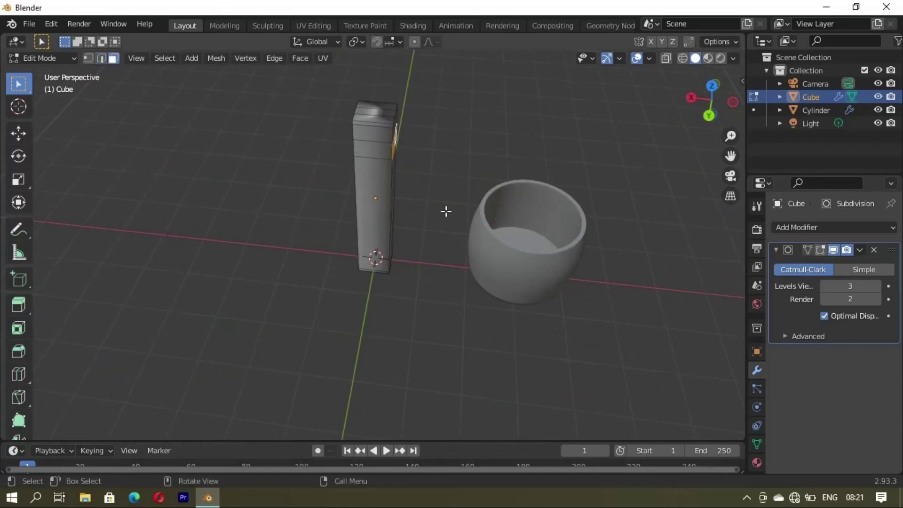
- Set the pivot to Individual Origins and extrude the bar's side faces into two arms
{"action": "left_click", "coordinate": [356, 42]}
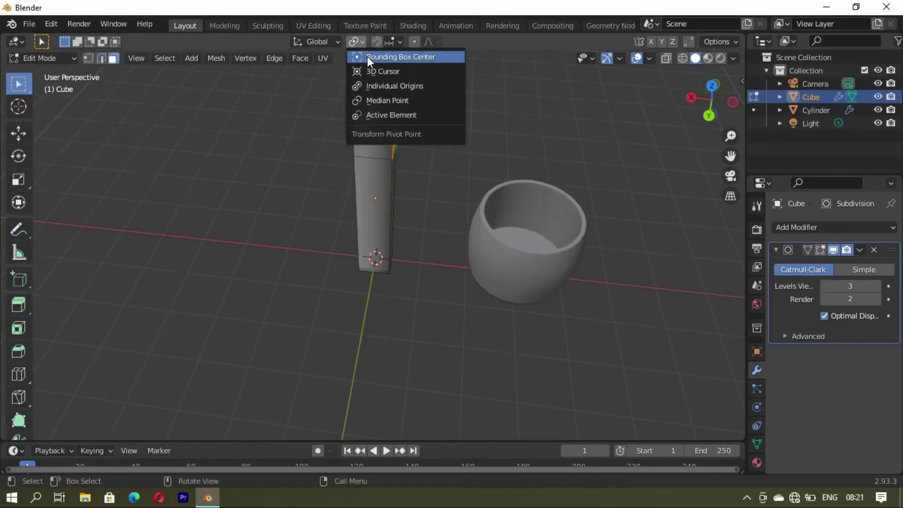
{"action": "left_click", "coordinate": [369, 83]}
{"action": "mouse_move", "coordinate": [368, 83]}
{"action": "middle_mouse_down"}
{"action": "mouse_move", "coordinate": [284, 131]}
{"action": "mouse_move", "coordinate": [369, 228]}
{"action": "middle_mouse_up"}
{"action": "key", "text": "e"}
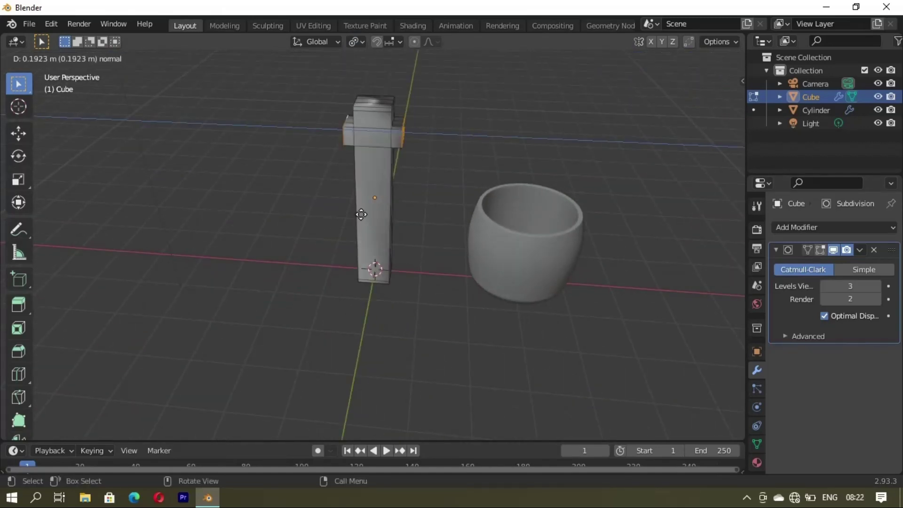
{"action": "left_click", "coordinate": [366, 233]}
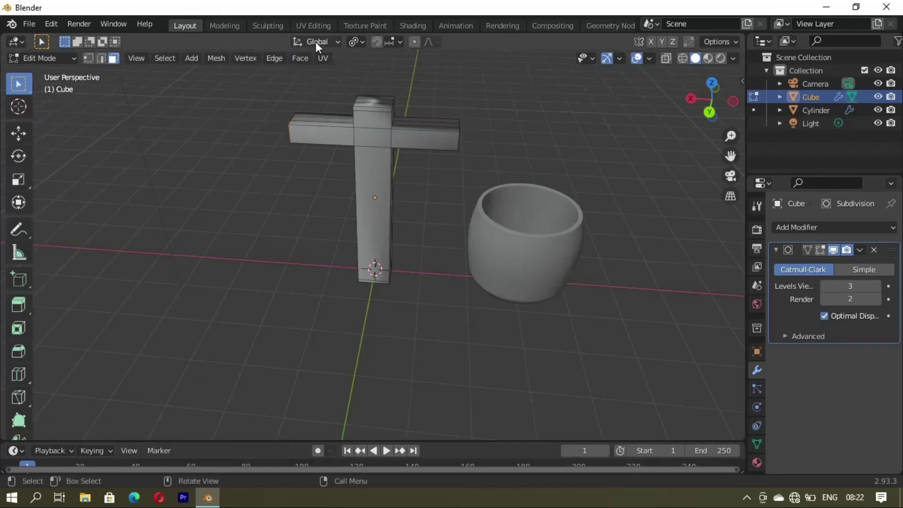
{"action": "mouse_move", "coordinate": [405, 198]}
{"action": "middle_mouse_down"}
{"action": "mouse_move", "coordinate": [439, 190]}
{"action": "mouse_move", "coordinate": [405, 277]}
{"action": "middle_mouse_up"}
- Enable On Cage and add loop cuts near the right and left arm ends
{"action": "left_click", "coordinate": [807, 249]}
{"action": "scroll", "coordinate": [426, 252], "scroll_direction": "up", "scroll_amount": 3}
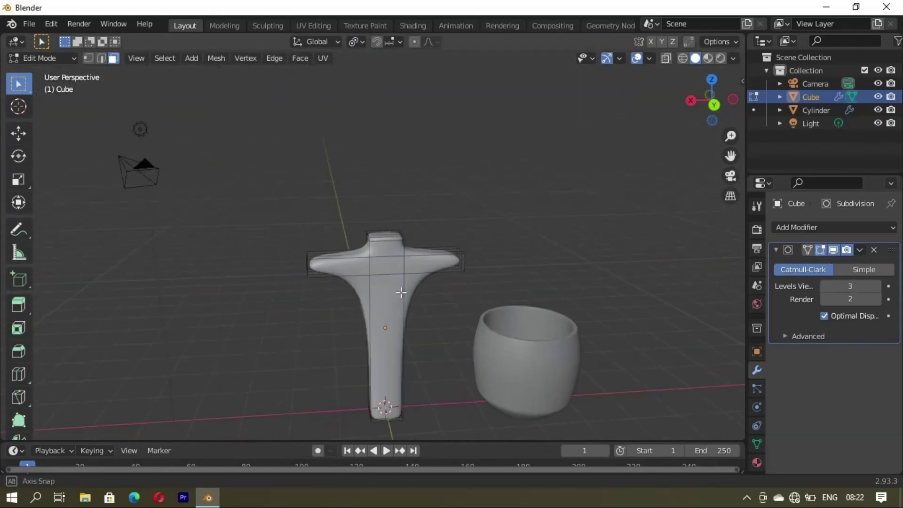
{"action": "left_click", "coordinate": [419, 265]}
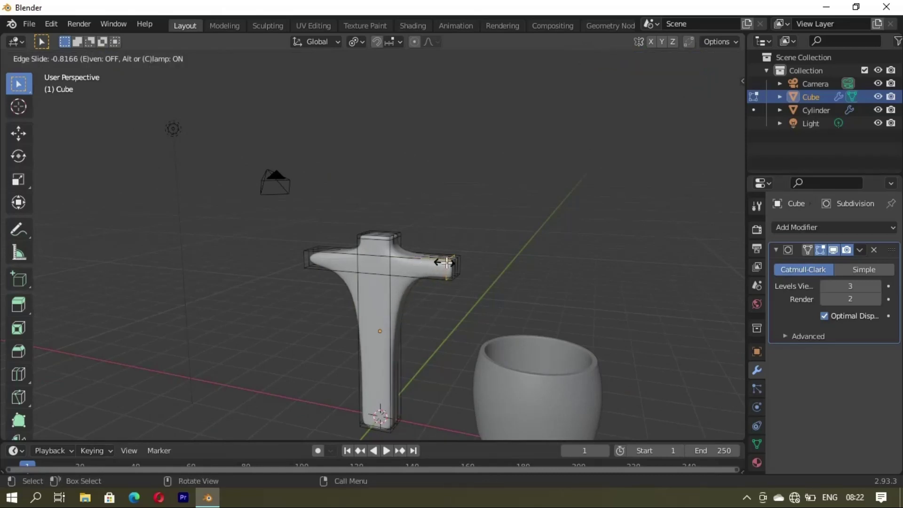
{"action": "left_click", "coordinate": [446, 262]}
{"action": "middle_click_drag", "start_coordinate": [446, 262], "coordinate": [319, 270]}
{"action": "key", "text": "ctrl+r"}
{"action": "left_click", "coordinate": [325, 261]}
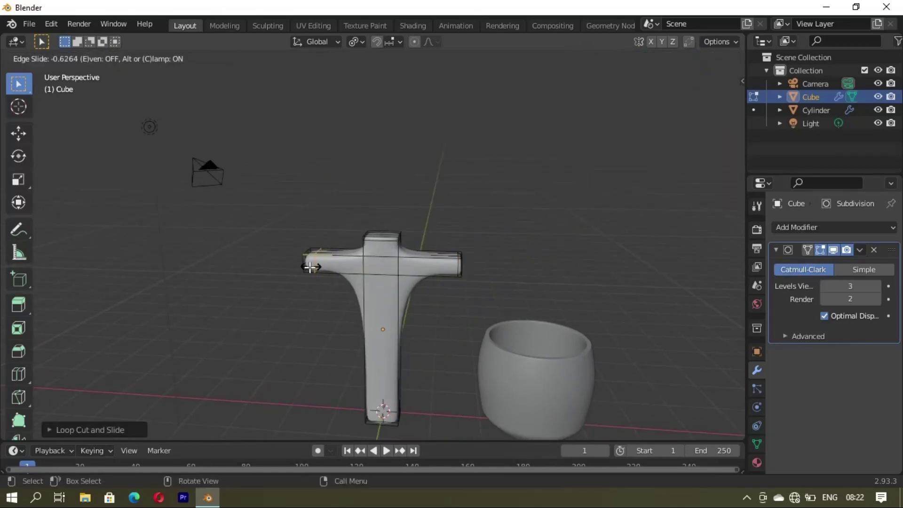
{"action": "left_click", "coordinate": [304, 269]}
- Add another loop cut on each arm to tighten the arm ends
{"action": "key", "text": "Tab"}
{"action": "mouse_move", "coordinate": [359, 335]}
{"action": "middle_mouse_down"}
{"action": "mouse_move", "coordinate": [429, 334]}
{"action": "mouse_move", "coordinate": [397, 292]}
{"action": "mouse_move", "coordinate": [431, 209]}
{"action": "middle_mouse_up"}
{"action": "key", "text": "Tab"}
{"action": "key", "text": "ctrl+r"}
{"action": "left_click", "coordinate": [423, 267]}
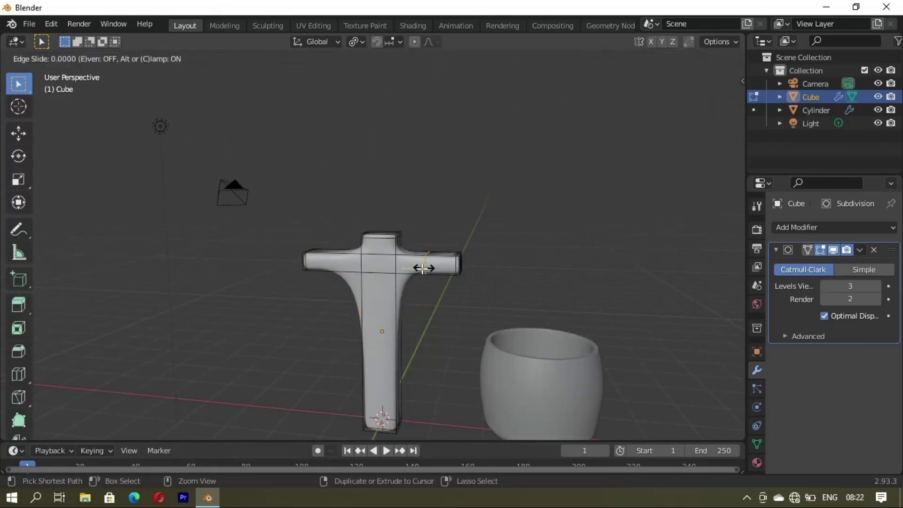
{"action": "left_click", "coordinate": [408, 273]}
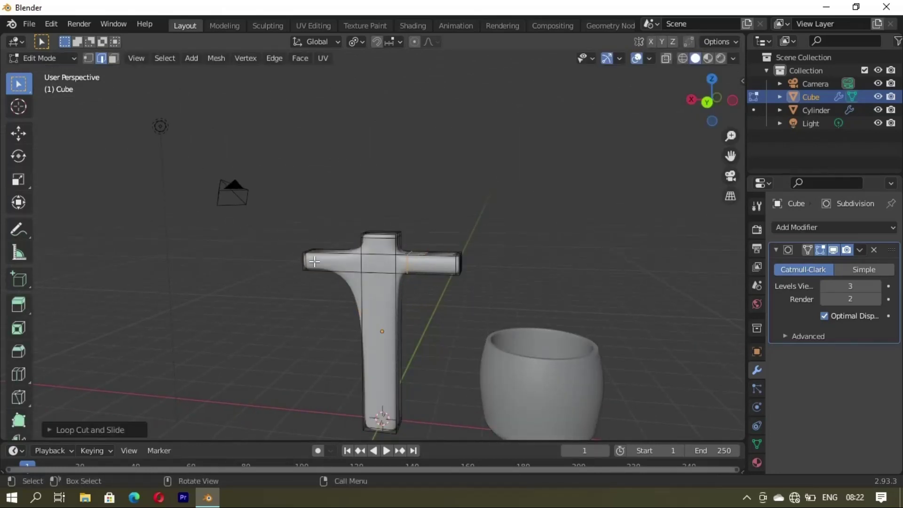
{"action": "left_click", "coordinate": [350, 265]}
{"action": "key", "text": "Tab"}
- Move the cup along X and Y so it rests at the right arm's end
{"action": "mouse_move", "coordinate": [381, 242]}
{"action": "middle_mouse_down"}
{"action": "mouse_move", "coordinate": [444, 193]}
{"action": "mouse_move", "coordinate": [586, 387]}
{"action": "middle_mouse_up"}
{"action": "key", "text": "g"}
{"action": "key", "text": "x"}
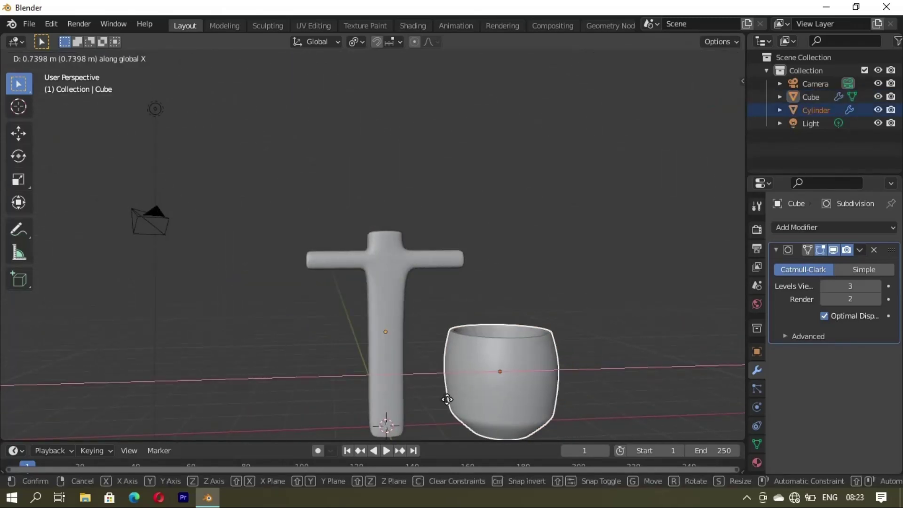
{"action": "left_click", "coordinate": [466, 399]}
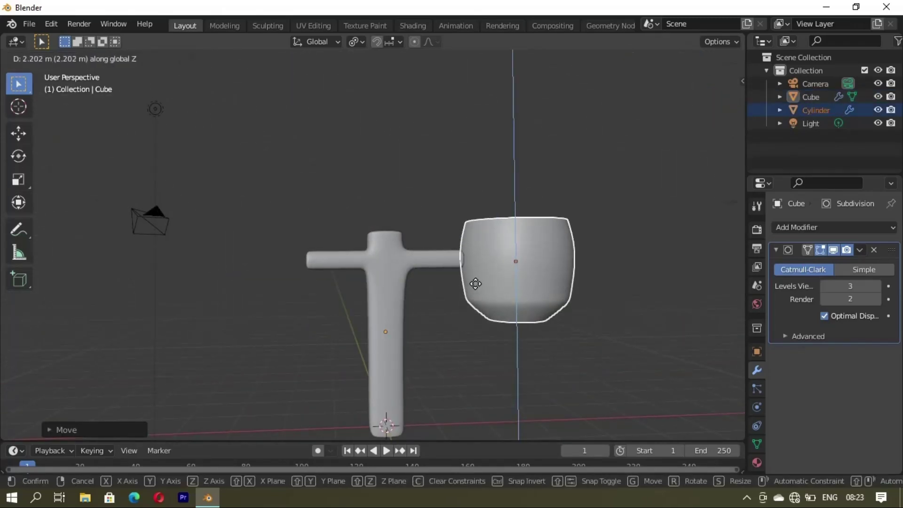
{"action": "left_click", "coordinate": [475, 288]}
{"action": "mouse_move", "coordinate": [475, 289]}
{"action": "middle_mouse_down"}
{"action": "mouse_move", "coordinate": [546, 314]}
{"action": "mouse_move", "coordinate": [516, 313]}
{"action": "middle_mouse_up"}
{"action": "key", "text": "g"}
{"action": "key", "text": "y"}
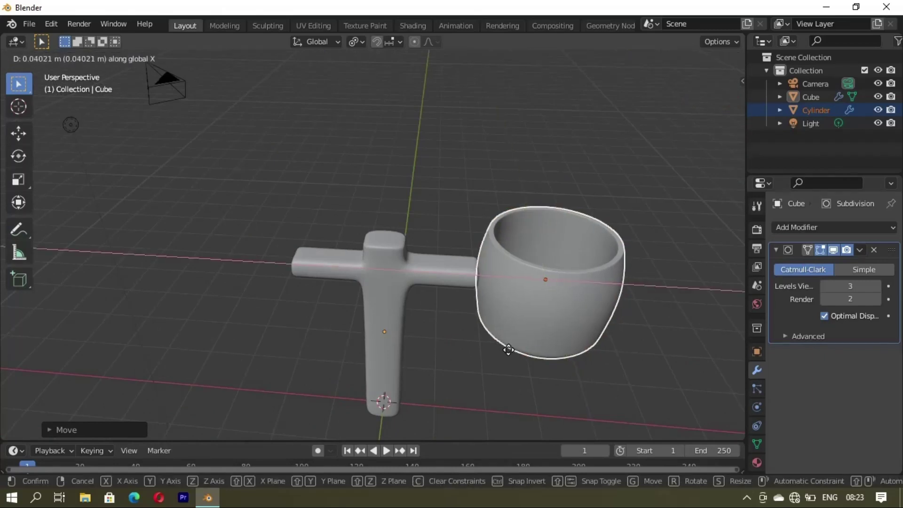
{"action": "left_click", "coordinate": [505, 350]}
{"action": "mouse_move", "coordinate": [471, 375]}
{"action": "middle_mouse_down"}
{"action": "mouse_move", "coordinate": [543, 354]}
{"action": "mouse_move", "coordinate": [327, 322]}
{"action": "mouse_move", "coordinate": [534, 335]}
{"action": "mouse_move", "coordinate": [410, 301]}
{"action": "mouse_move", "coordinate": [392, 351]}
{"action": "middle_mouse_up"}
{"action": "scroll", "coordinate": [534, 335], "scroll_direction": "down", "scroll_amount": 3}
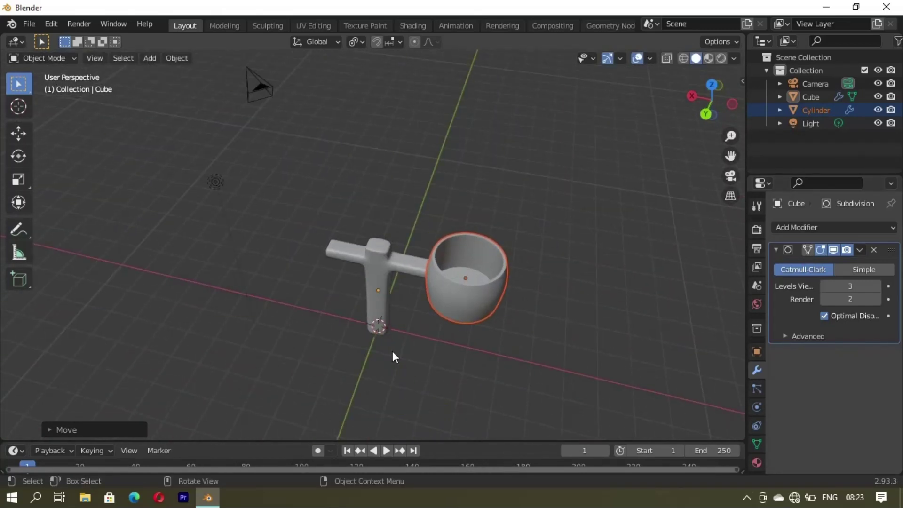
- Duplicate the cup and slide the copy along X to the left arm
{"action": "key", "text": "shift+d"}
{"action": "key", "text": "x"}
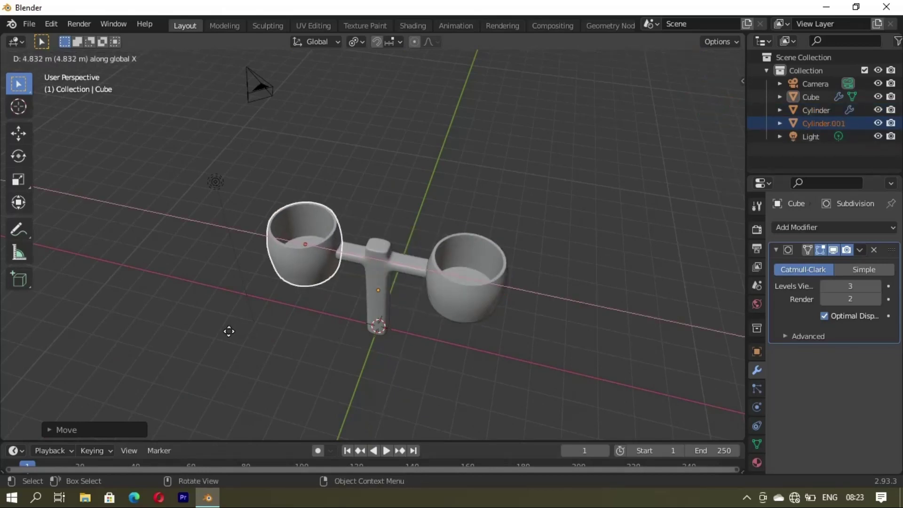
{"action": "left_click", "coordinate": [229, 331]}
{"action": "mouse_move", "coordinate": [229, 331]}
{"action": "middle_mouse_down"}
{"action": "mouse_move", "coordinate": [432, 334]}
{"action": "mouse_move", "coordinate": [402, 341]}
{"action": "mouse_move", "coordinate": [352, 342]}
{"action": "mouse_move", "coordinate": [486, 305]}
{"action": "mouse_move", "coordinate": [359, 347]}
{"action": "mouse_move", "coordinate": [385, 255]}
{"action": "mouse_move", "coordinate": [464, 307]}
{"action": "mouse_move", "coordinate": [360, 218]}
{"action": "middle_mouse_up"}
{"action": "key", "text": "g"}
{"action": "key", "text": "x"}
{"action": "left_click", "coordinate": [395, 345]}
{"action": "left_click", "coordinate": [485, 304]}
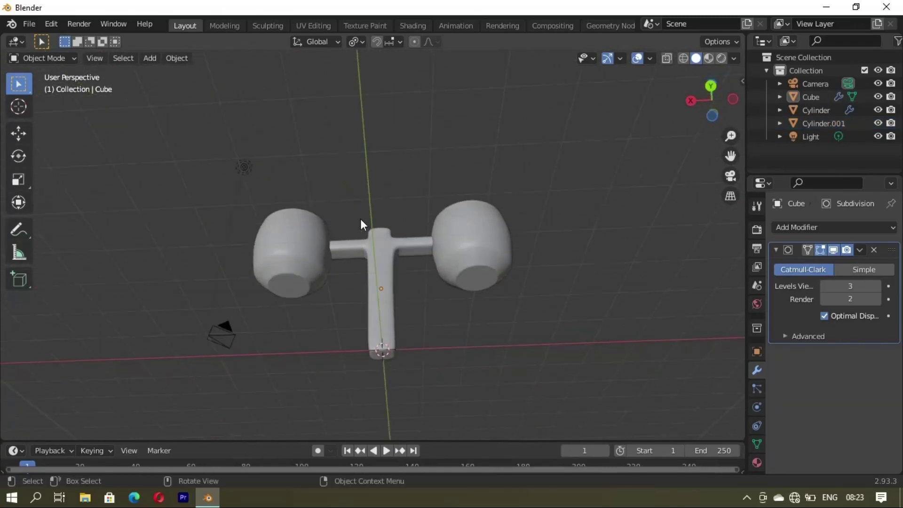
- Turn on Auto Smooth in the right cup's mesh data settings
{"action": "key", "text": "Tab"}
{"action": "mouse_move", "coordinate": [434, 332]}
{"action": "middle_mouse_down"}
{"action": "mouse_move", "coordinate": [383, 346]}
{"action": "mouse_move", "coordinate": [475, 296]}
{"action": "mouse_move", "coordinate": [466, 301]}
{"action": "middle_mouse_up"}
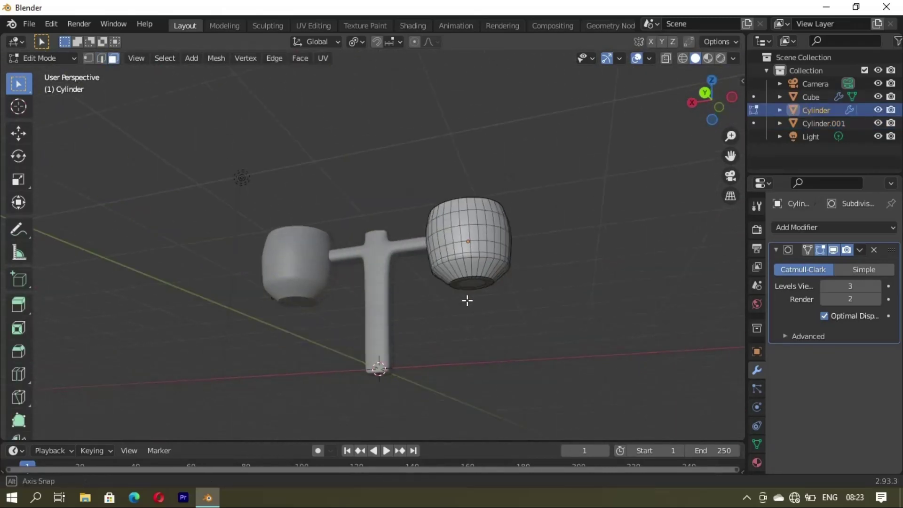
{"action": "scroll", "coordinate": [643, 308], "scroll_direction": "up", "scroll_amount": 5}
{"action": "scroll", "coordinate": [601, 294], "scroll_direction": "down", "scroll_amount": 5}
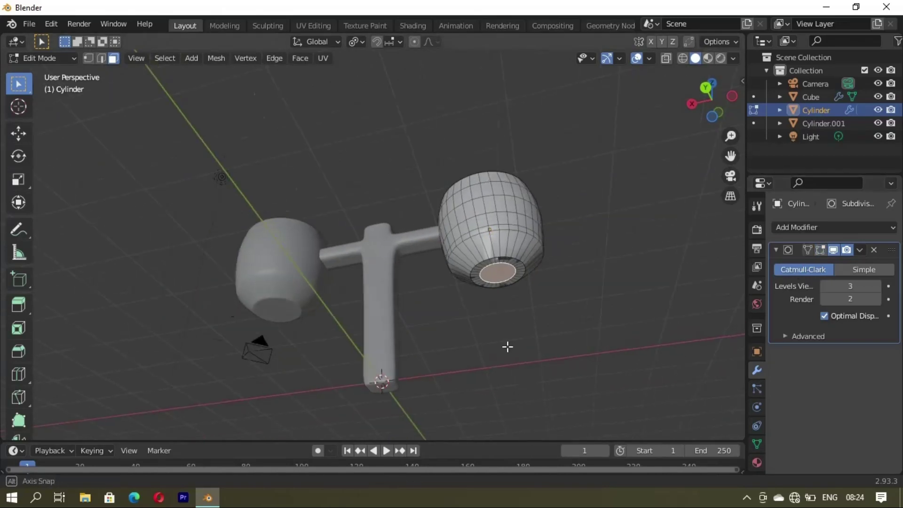
{"action": "left_click", "coordinate": [757, 444]}
{"action": "scroll", "coordinate": [777, 451], "scroll_direction": "down", "scroll_amount": 2}
{"action": "left_click", "coordinate": [823, 420]}
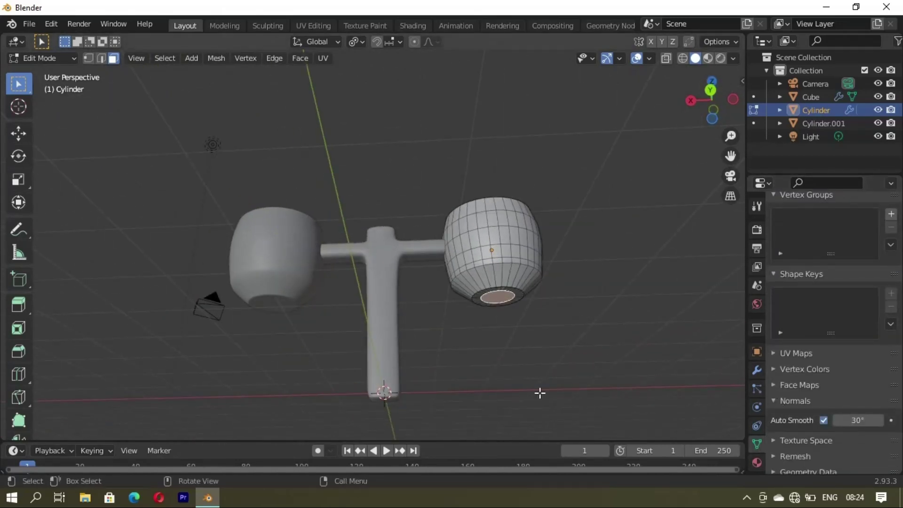
- Extrude the cup's bottom face downward into a stem
{"action": "key", "text": "e"}
{"action": "left_click", "coordinate": [550, 420]}
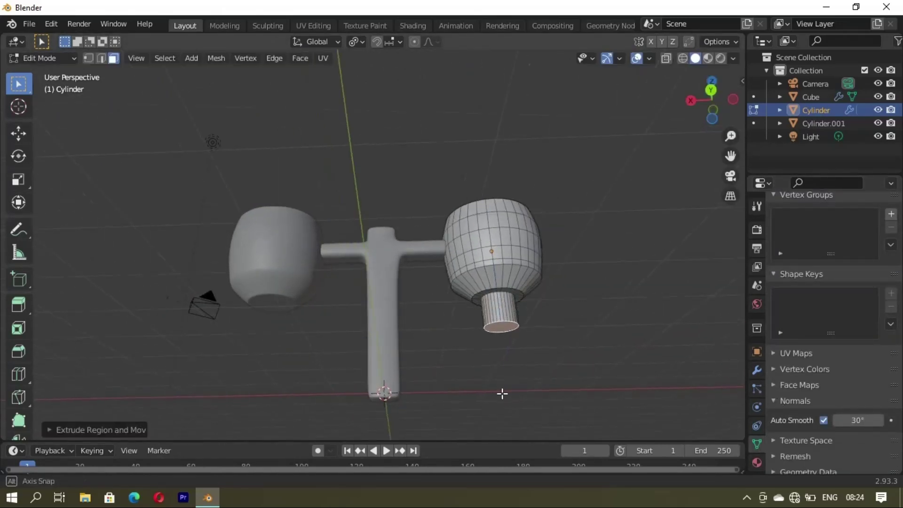
{"action": "middle_click_drag", "start_coordinate": [502, 393], "coordinate": [526, 405]}
{"action": "key", "text": "g"}
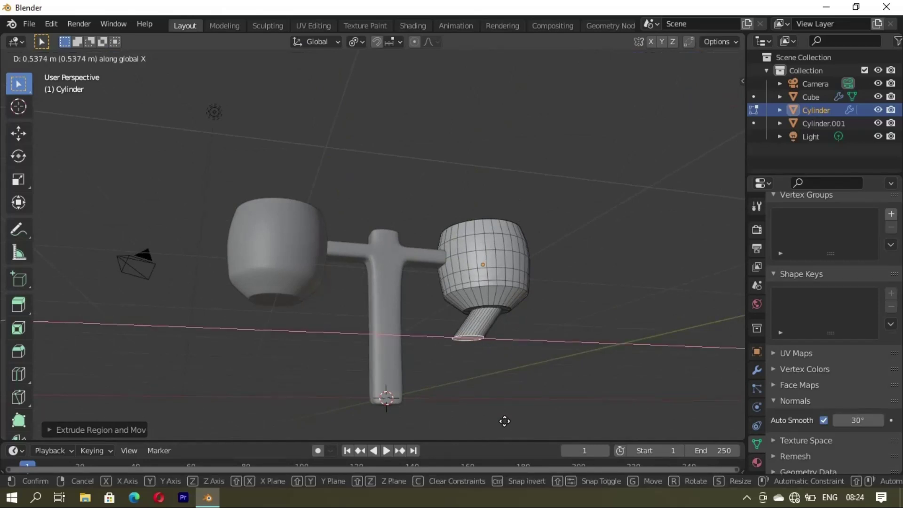
{"action": "right_click", "coordinate": [505, 420]}
{"action": "mouse_move", "coordinate": [450, 403]}
{"action": "middle_mouse_down"}
{"action": "mouse_move", "coordinate": [452, 356]}
{"action": "mouse_move", "coordinate": [421, 365]}
{"action": "mouse_move", "coordinate": [429, 358]}
{"action": "middle_mouse_up"}
{"action": "key", "text": "Tab"}
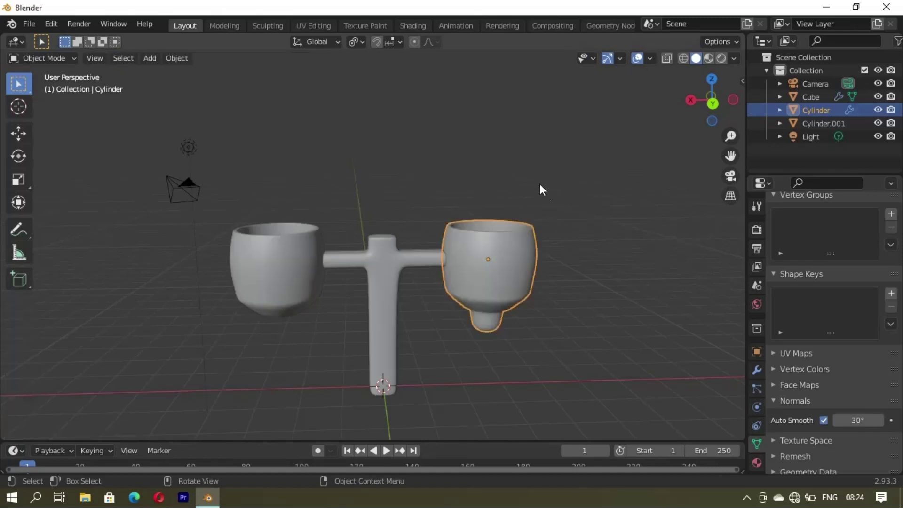
- Add an edge loop around the cup's stem and move it along Z
{"action": "left_click", "coordinate": [540, 185]}
{"action": "mouse_move", "coordinate": [507, 283]}
{"action": "middle_mouse_down"}
{"action": "mouse_move", "coordinate": [524, 328]}
{"action": "mouse_move", "coordinate": [469, 241]}
{"action": "mouse_move", "coordinate": [482, 272]}
{"action": "mouse_move", "coordinate": [498, 282]}
{"action": "middle_mouse_up"}
{"action": "key", "text": "Tab"}
{"action": "left_click", "coordinate": [756, 370]}
{"action": "scroll", "coordinate": [705, 273], "scroll_direction": "up", "scroll_amount": 1}
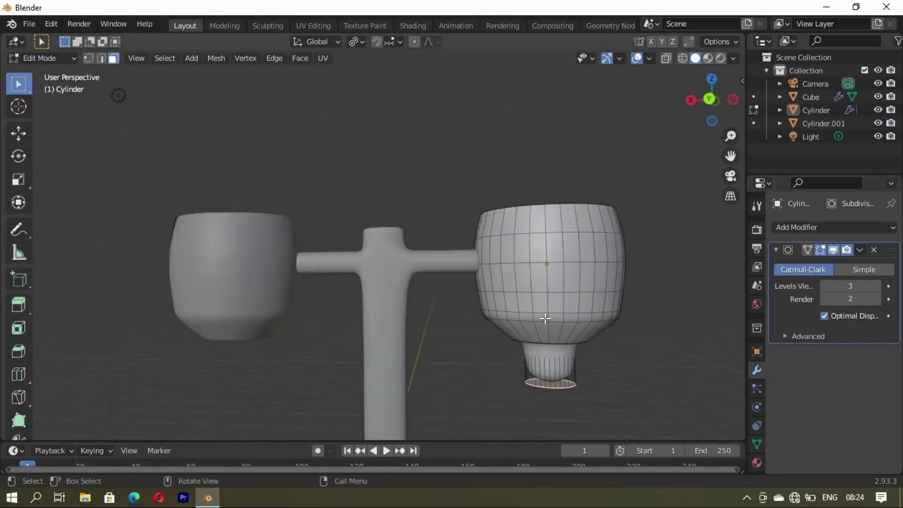
{"action": "scroll", "coordinate": [556, 366], "scroll_direction": "up", "scroll_amount": 2}
{"action": "left_click", "coordinate": [560, 356]}
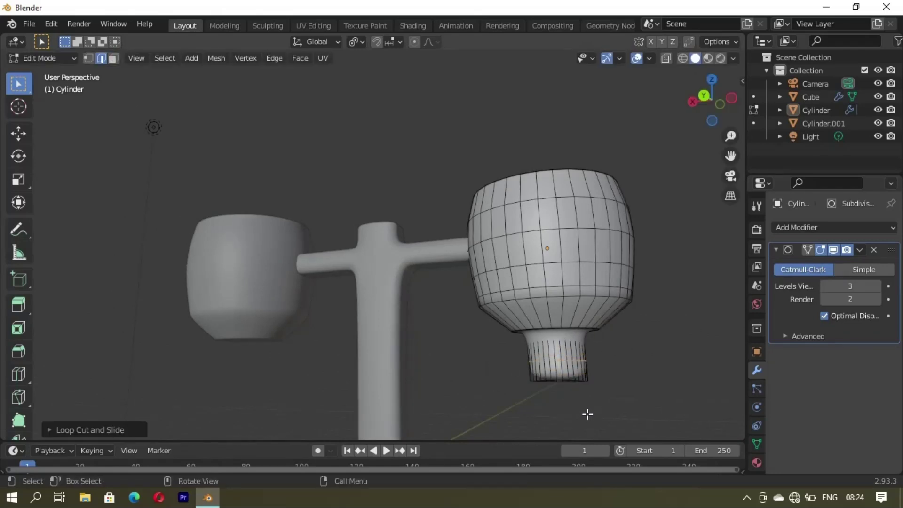
{"action": "key", "text": "g"}
{"action": "key", "text": "z"}
{"action": "left_click", "coordinate": [579, 430]}
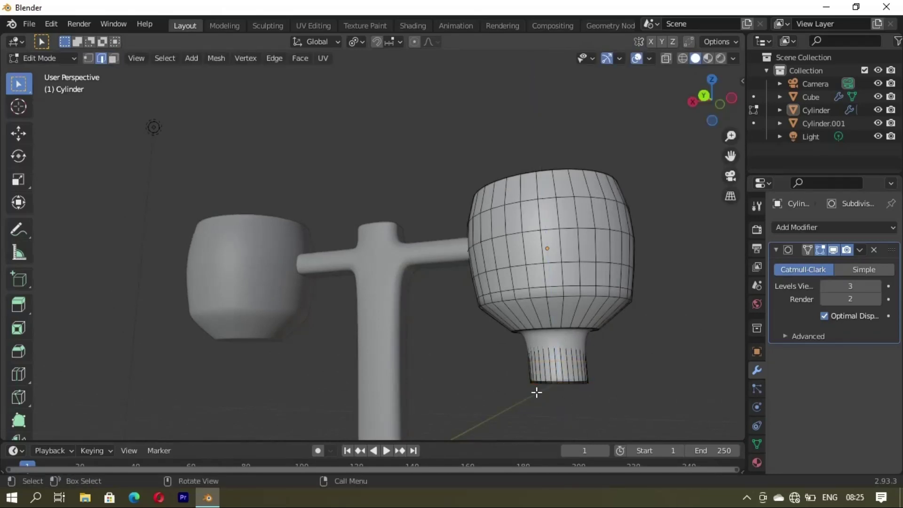
{"action": "key", "text": "Tab"}
{"action": "middle_click_drag", "start_coordinate": [556, 382], "coordinate": [560, 390]}
- Delete the left cup and select the T stand
{"action": "left_click", "coordinate": [171, 267]}
{"action": "key", "text": "Delete"}
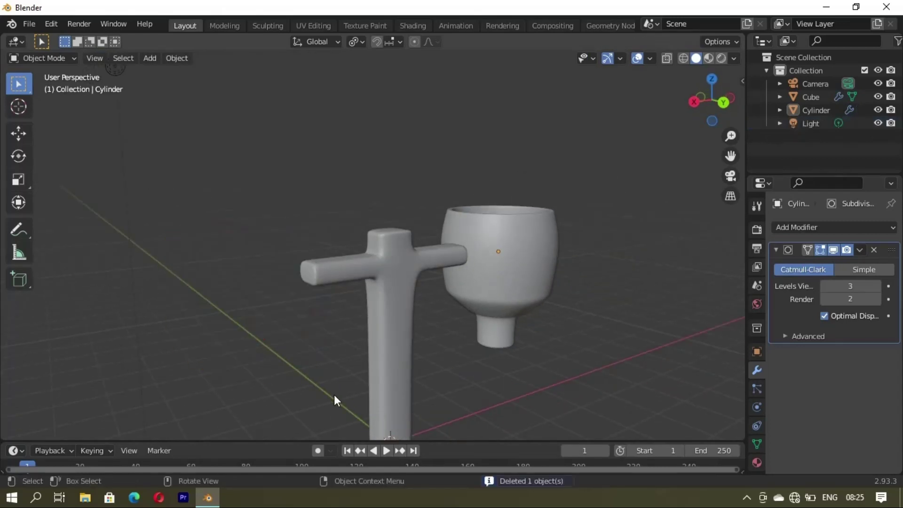
{"action": "middle_click_drag", "start_coordinate": [334, 394], "coordinate": [377, 317]}
{"action": "left_click", "coordinate": [376, 318]}
{"action": "key", "text": "KP_Divide"}
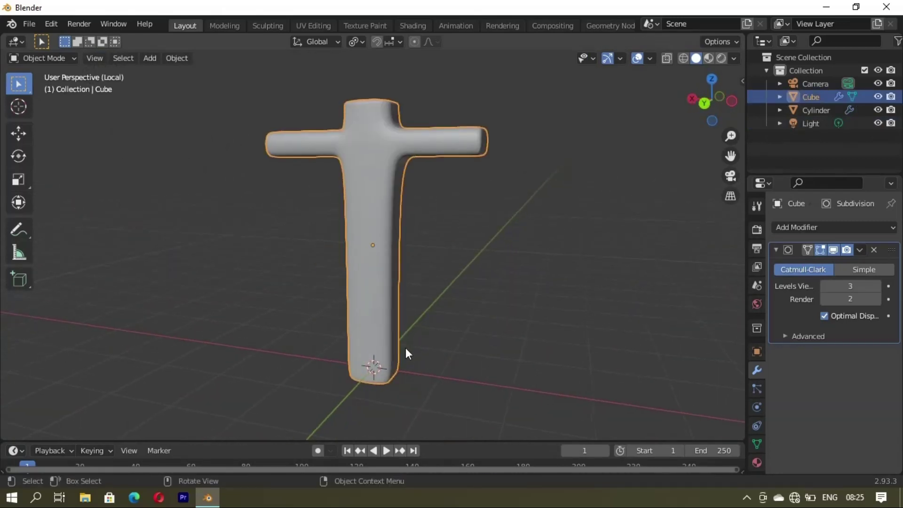
{"action": "key", "text": "KP_Divide"}
- Add a loop cut on the stand's vertical bar in Edit Mode
{"action": "key", "text": "Tab"}
{"action": "mouse_move", "coordinate": [406, 351]}
{"action": "middle_mouse_down"}
{"action": "mouse_move", "coordinate": [346, 341]}
{"action": "mouse_move", "coordinate": [364, 328]}
{"action": "middle_mouse_up"}
{"action": "left_click", "coordinate": [380, 331]}
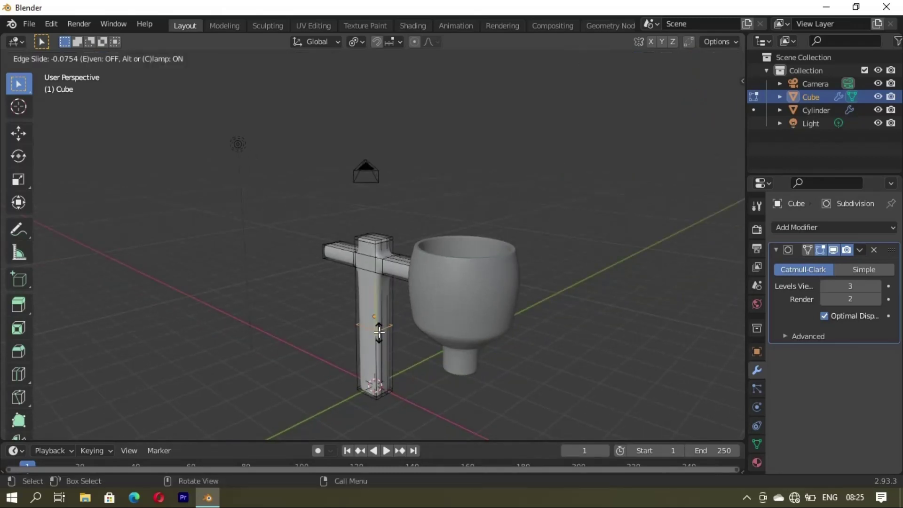
{"action": "left_click", "coordinate": [368, 361]}
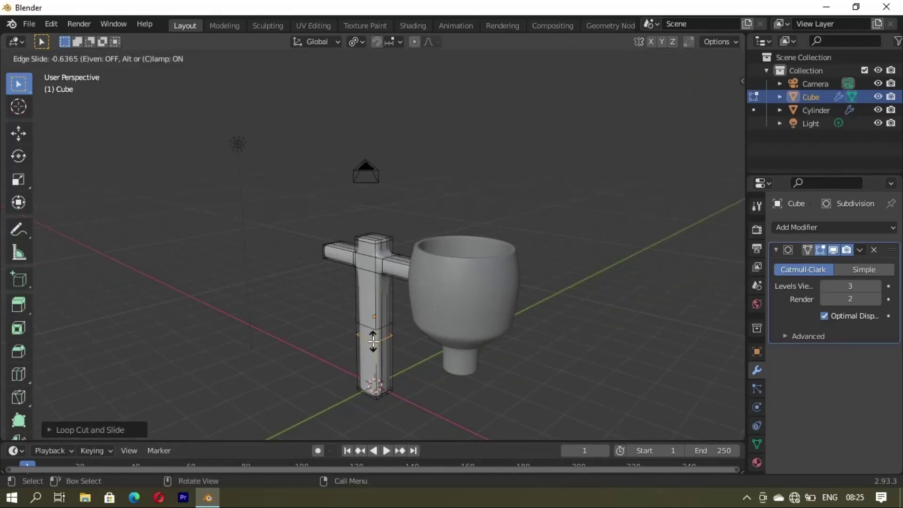
{"action": "left_click", "coordinate": [373, 342]}
{"action": "mouse_move", "coordinate": [372, 342]}
{"action": "middle_mouse_down"}
{"action": "mouse_move", "coordinate": [347, 329]}
{"action": "mouse_move", "coordinate": [398, 325]}
{"action": "middle_mouse_up"}
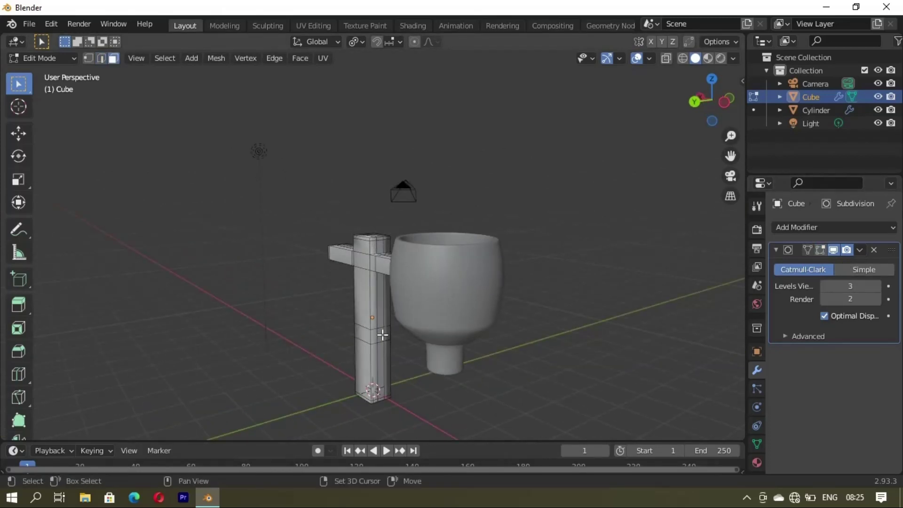
{"action": "middle_click_drag", "start_coordinate": [386, 334], "coordinate": [488, 372]}
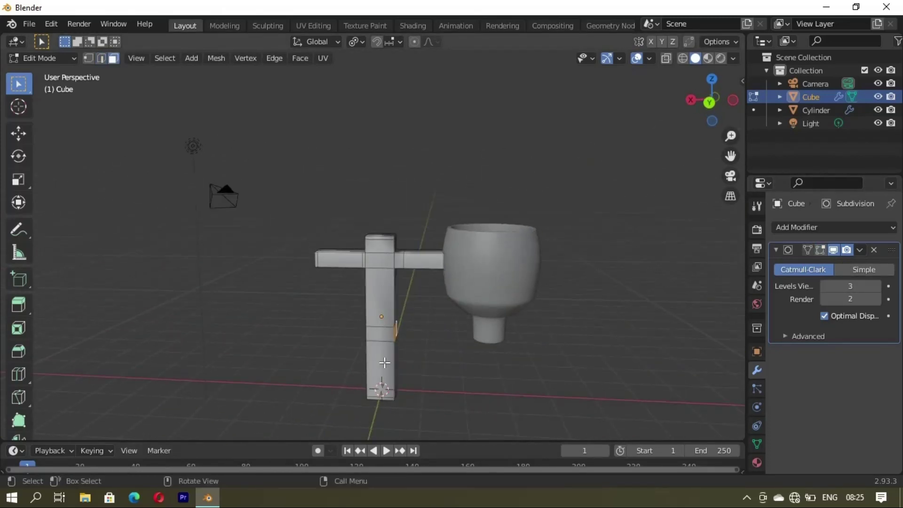
{"action": "mouse_move", "coordinate": [384, 363]}
{"action": "middle_mouse_down"}
{"action": "mouse_move", "coordinate": [388, 334]}
{"action": "mouse_move", "coordinate": [324, 372]}
{"action": "middle_mouse_up"}
- Extrude the lower side faces outward into legs, showing the modifier in Edit Mode
{"action": "key", "text": "e"}
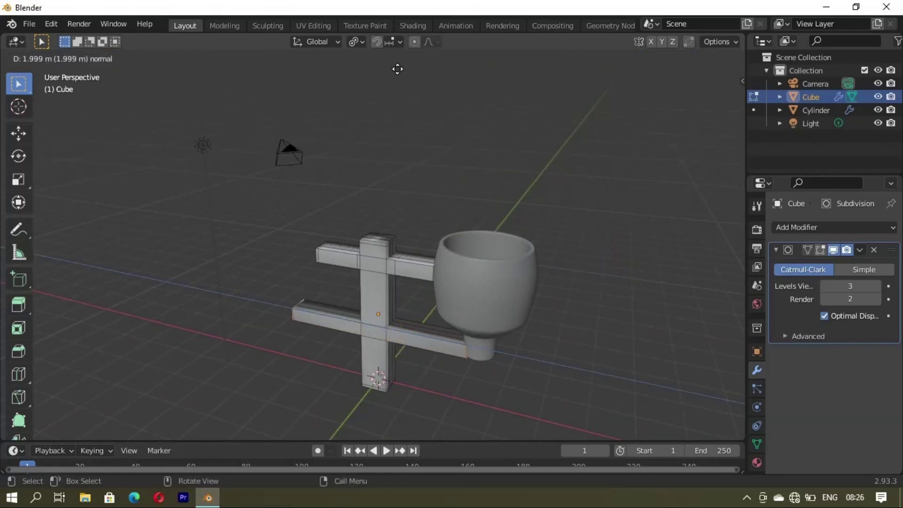
{"action": "left_click", "coordinate": [401, 76]}
{"action": "middle_click_drag", "start_coordinate": [401, 76], "coordinate": [487, 282]}
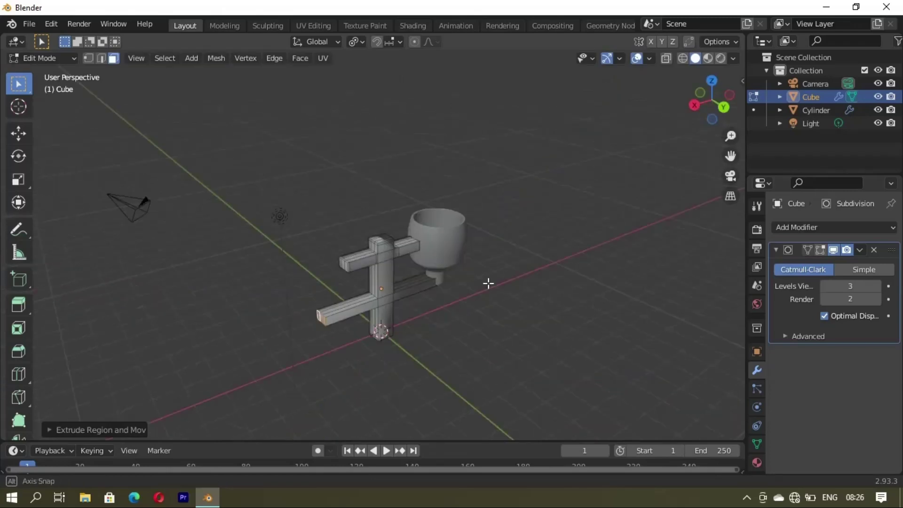
{"action": "left_click", "coordinate": [820, 250]}
{"action": "mouse_move", "coordinate": [478, 246]}
{"action": "middle_mouse_down"}
{"action": "mouse_move", "coordinate": [424, 270]}
{"action": "mouse_move", "coordinate": [438, 306]}
{"action": "mouse_move", "coordinate": [427, 306]}
{"action": "mouse_move", "coordinate": [453, 311]}
{"action": "mouse_move", "coordinate": [433, 328]}
{"action": "mouse_move", "coordinate": [417, 256]}
{"action": "middle_mouse_up"}
{"action": "left_click", "coordinate": [453, 311]}
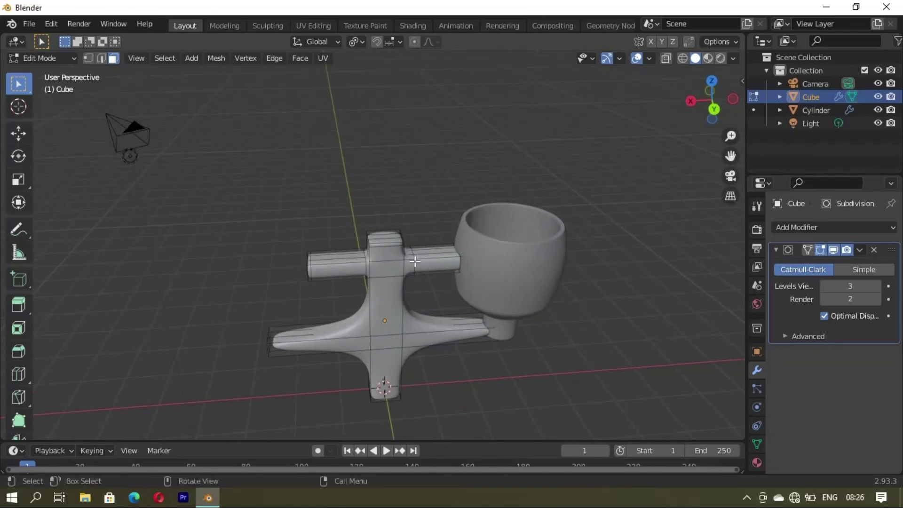
- Shift the selected base geometry along X and return to Object Mode
{"action": "key", "text": "g"}
{"action": "key", "text": "x"}
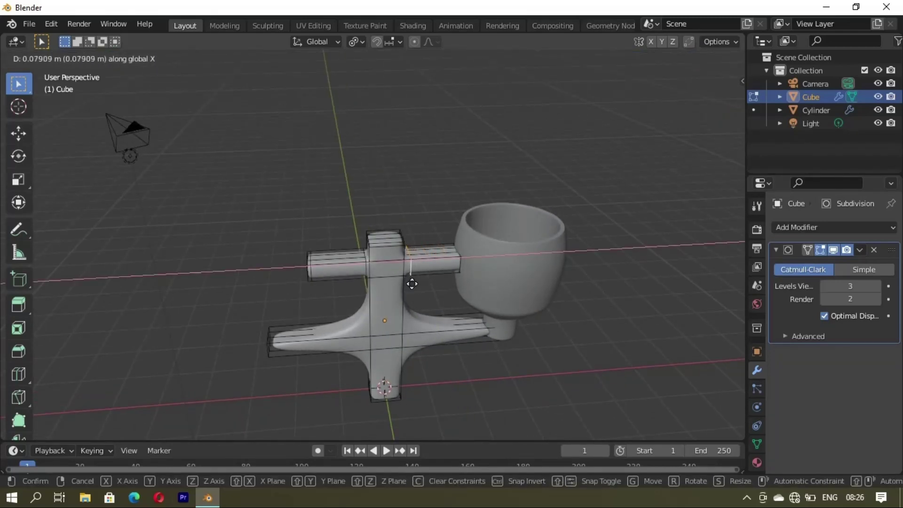
{"action": "left_click", "coordinate": [412, 283]}
{"action": "mouse_move", "coordinate": [399, 282]}
{"action": "middle_mouse_down"}
{"action": "mouse_move", "coordinate": [383, 309]}
{"action": "mouse_move", "coordinate": [395, 329]}
{"action": "middle_mouse_up"}
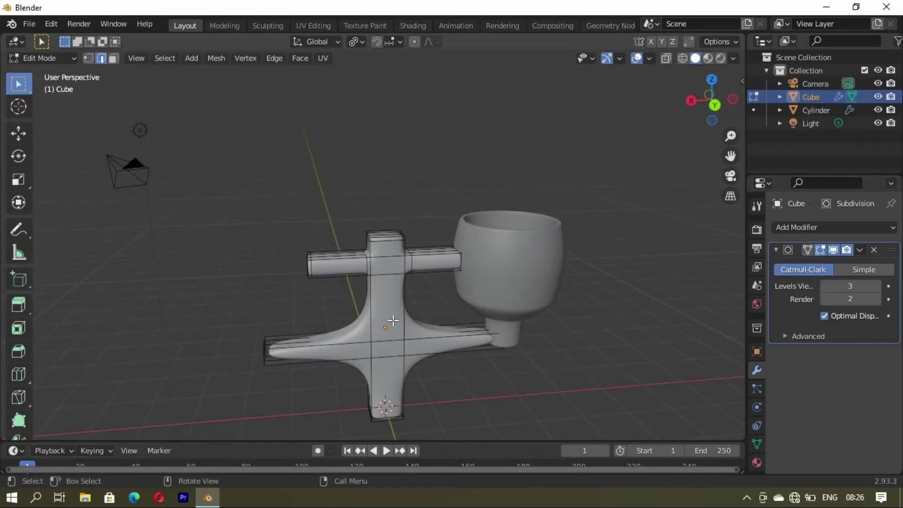
{"action": "key", "text": "Tab"}
{"action": "mouse_move", "coordinate": [436, 150]}
{"action": "middle_mouse_down"}
{"action": "mouse_move", "coordinate": [370, 272]}
{"action": "mouse_move", "coordinate": [442, 275]}
{"action": "middle_mouse_up"}
{"action": "left_click", "coordinate": [442, 275]}
- Duplicate the footed cup and slide the copy along X onto the stand's left arm
{"action": "scroll", "coordinate": [415, 305], "scroll_direction": "down", "scroll_amount": 2}
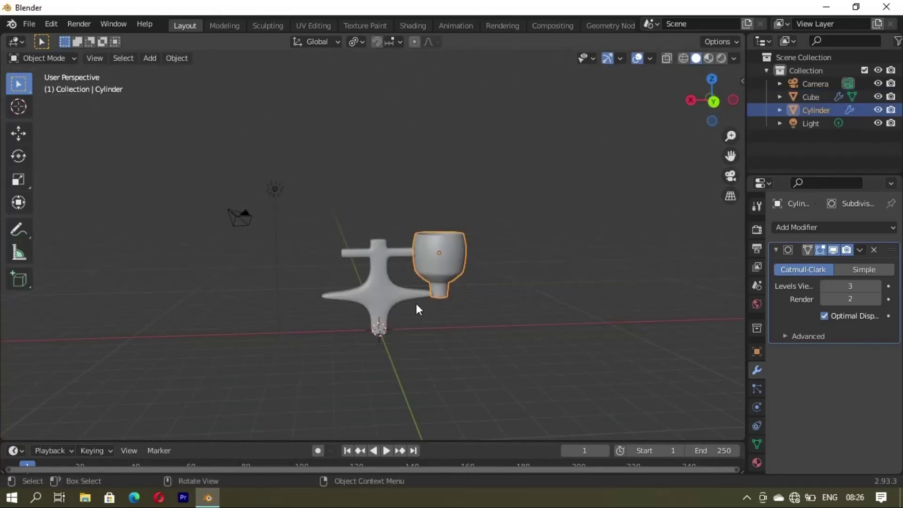
{"action": "key", "text": "shift+d"}
{"action": "key", "text": "x"}
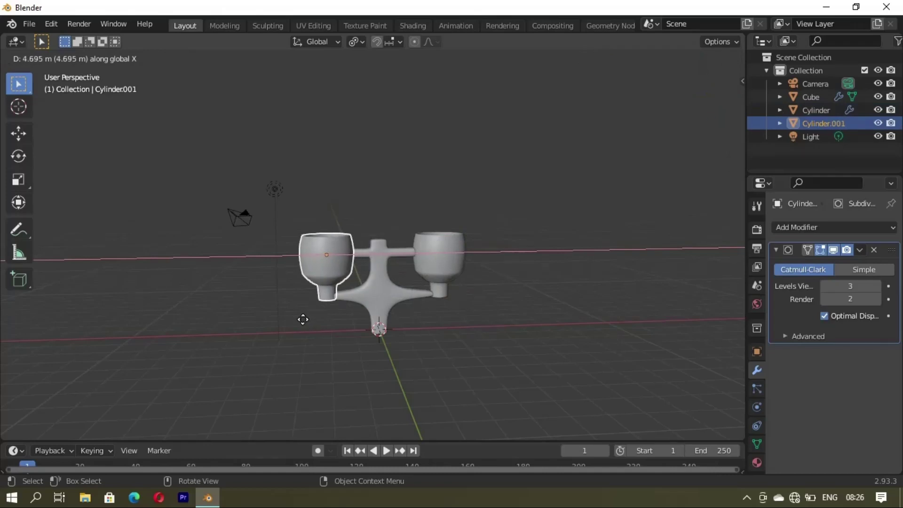
{"action": "left_click", "coordinate": [297, 320]}
{"action": "mouse_move", "coordinate": [298, 320]}
{"action": "middle_mouse_down"}
{"action": "mouse_move", "coordinate": [478, 316]}
{"action": "mouse_move", "coordinate": [438, 329]}
{"action": "mouse_move", "coordinate": [362, 291]}
{"action": "mouse_move", "coordinate": [546, 296]}
{"action": "mouse_move", "coordinate": [521, 314]}
{"action": "mouse_move", "coordinate": [490, 318]}
{"action": "mouse_move", "coordinate": [539, 214]}
{"action": "mouse_move", "coordinate": [514, 280]}
{"action": "mouse_move", "coordinate": [450, 270]}
{"action": "mouse_move", "coordinate": [568, 205]}
{"action": "mouse_move", "coordinate": [447, 259]}
{"action": "mouse_move", "coordinate": [416, 306]}
{"action": "middle_mouse_up"}
{"action": "key", "text": "g"}
{"action": "key", "text": "x"}
{"action": "left_click", "coordinate": [437, 331]}
{"action": "scroll", "coordinate": [441, 308], "scroll_direction": "up", "scroll_amount": 3}
- Select the T stand and inspect it briefly in isolated local view and Edit Mode
{"action": "scroll", "coordinate": [416, 307], "scroll_direction": "down", "scroll_amount": 2}
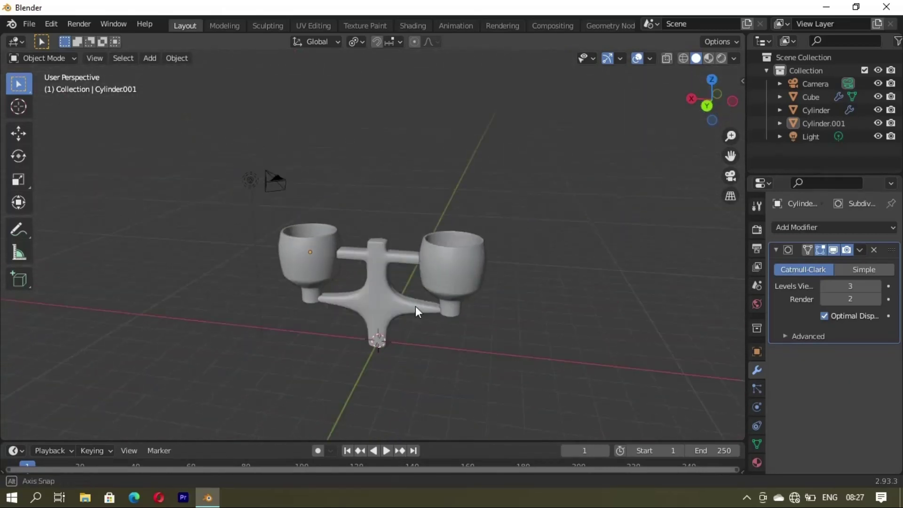
{"action": "left_click", "coordinate": [416, 307]}
{"action": "key", "text": "KP_Divide"}
{"action": "key", "text": "Tab"}
{"action": "mouse_move", "coordinate": [377, 357]}
{"action": "middle_mouse_down"}
{"action": "mouse_move", "coordinate": [483, 336]}
{"action": "mouse_move", "coordinate": [374, 349]}
{"action": "middle_mouse_up"}
{"action": "key", "text": "Tab"}
{"action": "key", "text": "KP_Divide"}
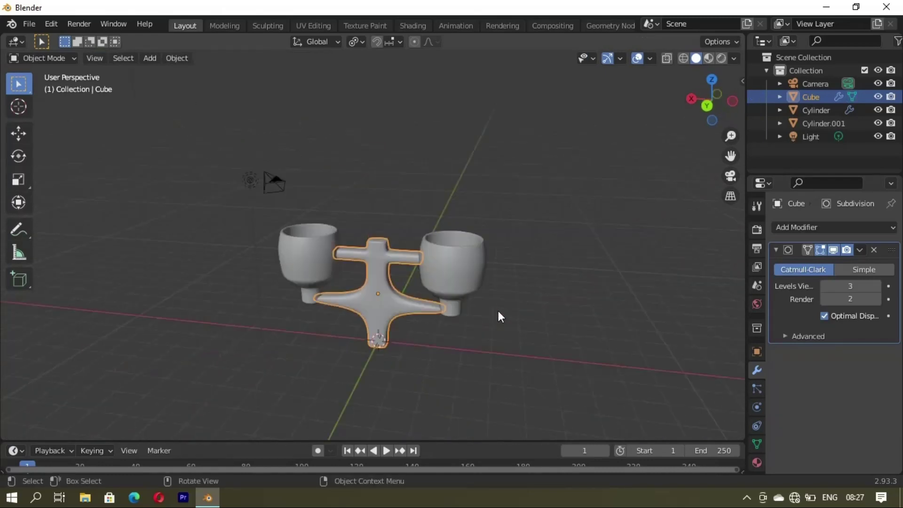
- Box-select the stand and both cups and raise them together along Z in front view
{"action": "mouse_move", "coordinate": [498, 310]}
{"action": "middle_mouse_down"}
{"action": "mouse_move", "coordinate": [320, 269]}
{"action": "mouse_move", "coordinate": [302, 171]}
{"action": "middle_mouse_up"}
{"action": "left_click_drag", "start_coordinate": [302, 171], "coordinate": [468, 362]}
{"action": "key", "text": "KP_1"}
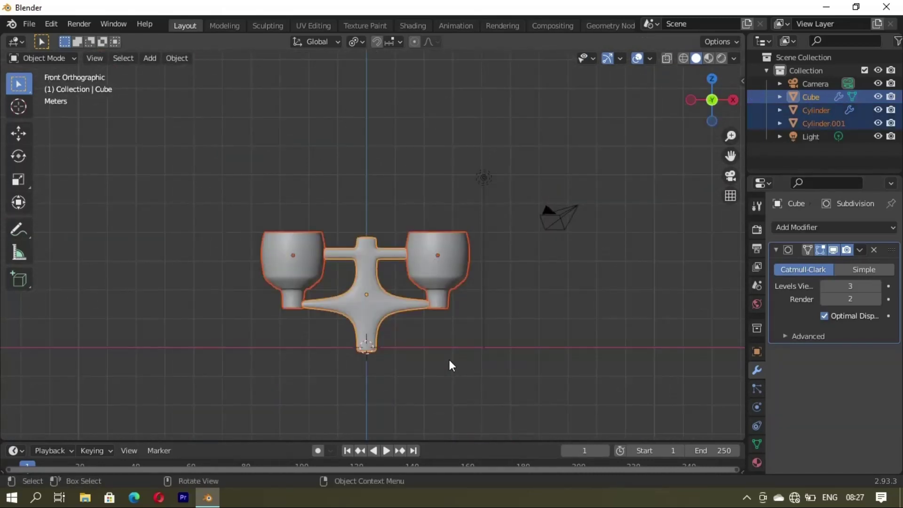
{"action": "key", "text": "g"}
{"action": "key", "text": "z"}
{"action": "left_click", "coordinate": [512, 318]}
- Add a new cube and scale it along Z into a thin slab
{"action": "mouse_move", "coordinate": [512, 318]}
{"action": "middle_mouse_down"}
{"action": "mouse_move", "coordinate": [375, 349]}
{"action": "mouse_move", "coordinate": [397, 286]}
{"action": "mouse_move", "coordinate": [447, 322]}
{"action": "mouse_move", "coordinate": [475, 320]}
{"action": "middle_mouse_up"}
{"action": "key", "text": "shift+a"}
{"action": "mouse_move", "coordinate": [407, 219]}
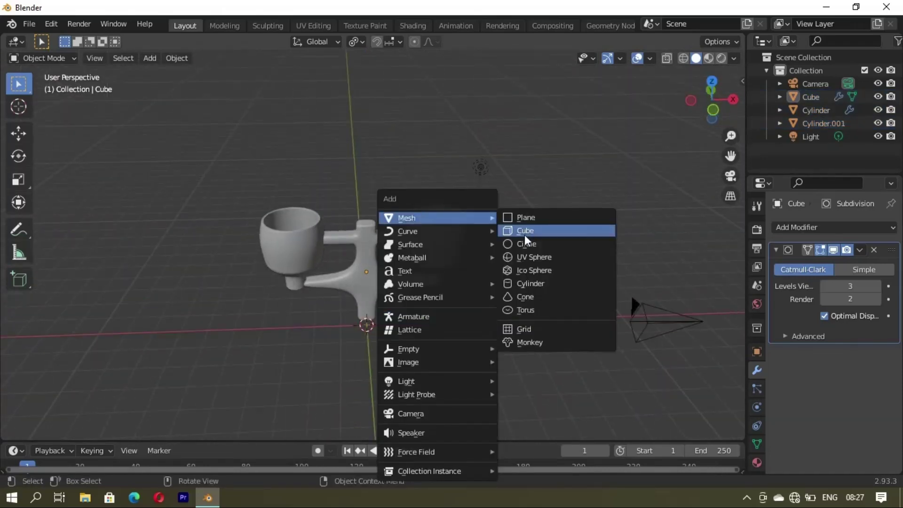
{"action": "left_click", "coordinate": [523, 231]}
{"action": "key", "text": "s"}
{"action": "key", "text": "z"}
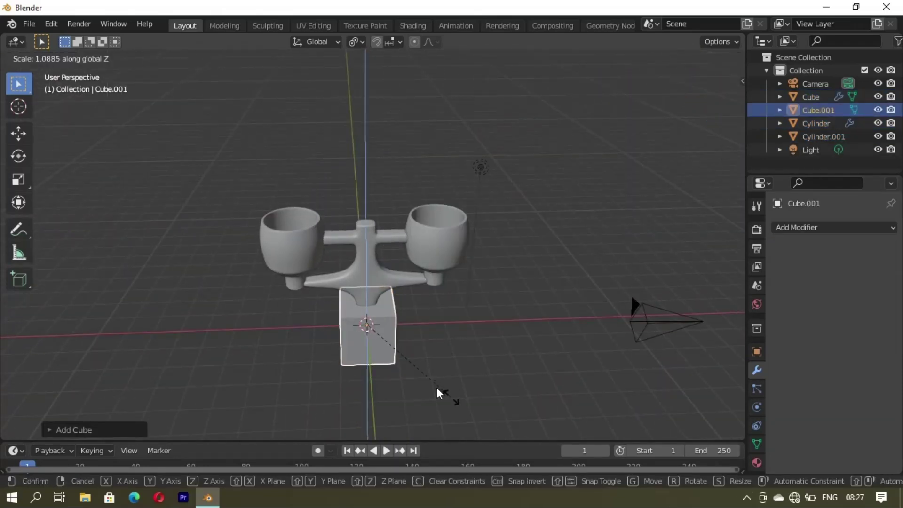
{"action": "left_click", "coordinate": [381, 333]}
{"action": "scroll", "coordinate": [393, 348], "scroll_direction": "up", "scroll_amount": 4}
{"action": "mouse_move", "coordinate": [393, 349]}
{"action": "middle_mouse_down"}
{"action": "mouse_move", "coordinate": [459, 254]}
{"action": "mouse_move", "coordinate": [399, 258]}
{"action": "mouse_move", "coordinate": [403, 281]}
{"action": "mouse_move", "coordinate": [502, 337]}
{"action": "middle_mouse_up"}
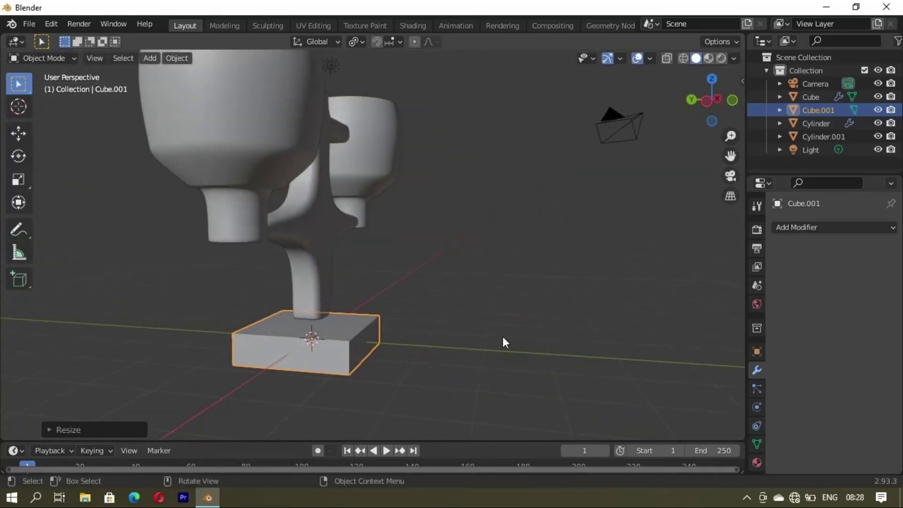
- Move the slab vertically, first by 1 m, then down to sit under the stem
{"action": "key", "text": "g"}
{"action": "key", "text": "z"}
{"action": "key", "text": "1"}
{"action": "key", "text": "Return"}
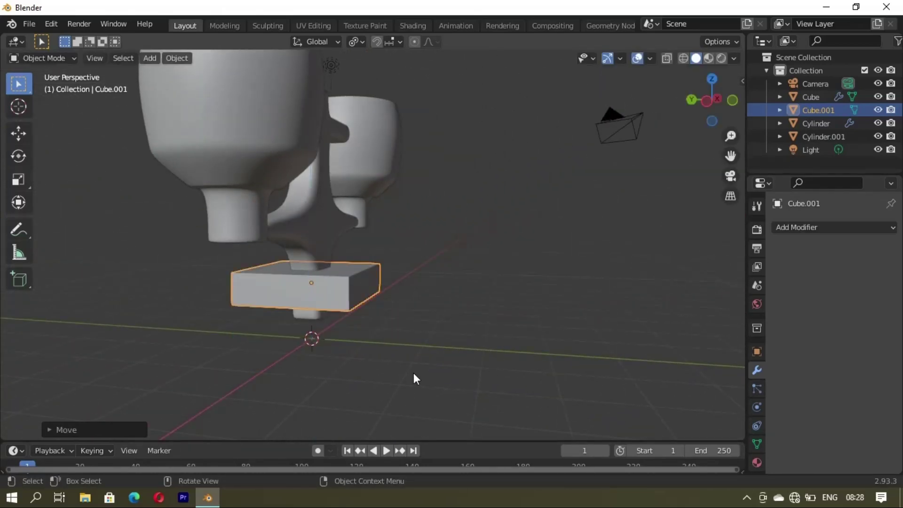
{"action": "key", "text": "g"}
{"action": "key", "text": "z"}
{"action": "left_click", "coordinate": [413, 420]}
{"action": "middle_click_drag", "start_coordinate": [413, 420], "coordinate": [335, 350]}
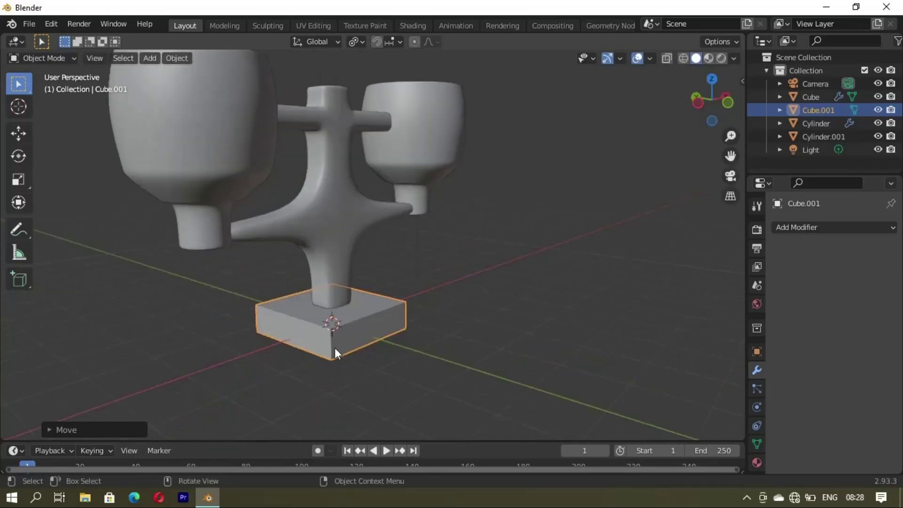
{"action": "left_click", "coordinate": [757, 443]}
- Enable Auto Smooth in the base's Object Data normals settings
{"action": "scroll", "coordinate": [832, 427], "scroll_direction": "down", "scroll_amount": 3}
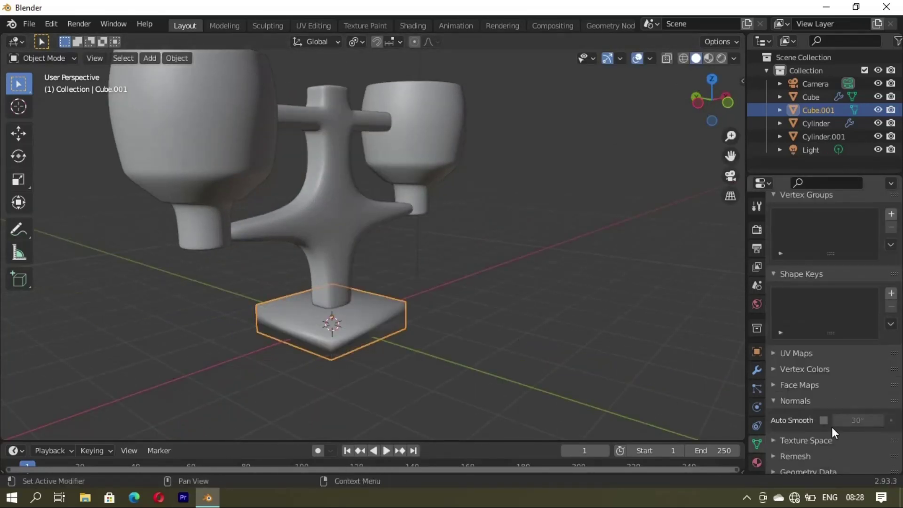
{"action": "left_click", "coordinate": [599, 340]}
{"action": "middle_click_drag", "start_coordinate": [599, 334], "coordinate": [492, 341]}
{"action": "scroll", "coordinate": [345, 328], "scroll_direction": "up", "scroll_amount": 3}
{"action": "mouse_move", "coordinate": [346, 328]}
{"action": "middle_mouse_down"}
{"action": "mouse_move", "coordinate": [251, 343]}
{"action": "mouse_move", "coordinate": [471, 340]}
{"action": "mouse_move", "coordinate": [326, 324]}
{"action": "middle_mouse_up"}
{"action": "left_click", "coordinate": [327, 323]}
{"action": "mouse_move", "coordinate": [487, 295]}
{"action": "middle_mouse_down"}
{"action": "mouse_move", "coordinate": [438, 335]}
{"action": "mouse_move", "coordinate": [327, 274]}
{"action": "mouse_move", "coordinate": [359, 238]}
{"action": "mouse_move", "coordinate": [359, 308]}
{"action": "middle_mouse_up"}
{"action": "scroll", "coordinate": [430, 314], "scroll_direction": "down", "scroll_amount": 3}
- In Edit Mode, stretch the base slab along Y and shift it along Y under the stem
{"action": "left_click", "coordinate": [359, 309]}
{"action": "key", "text": "Tab"}
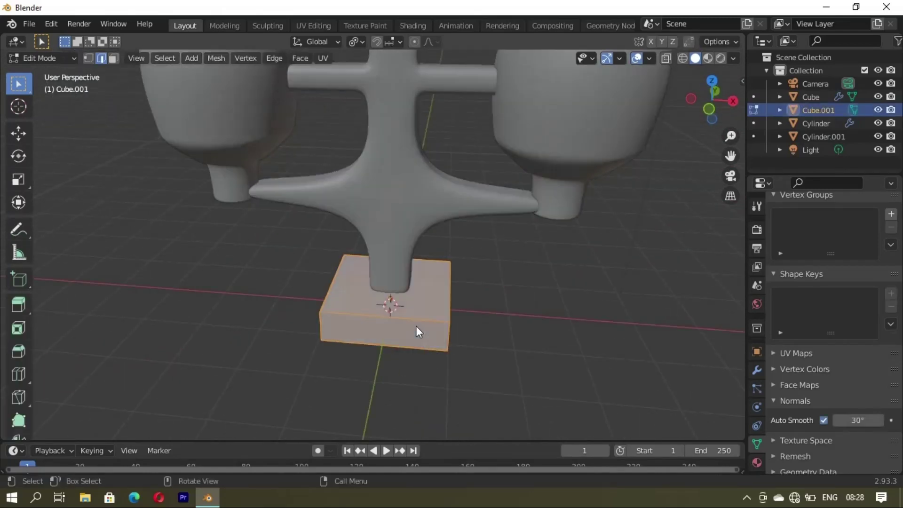
{"action": "key", "text": "s"}
{"action": "key", "text": "y"}
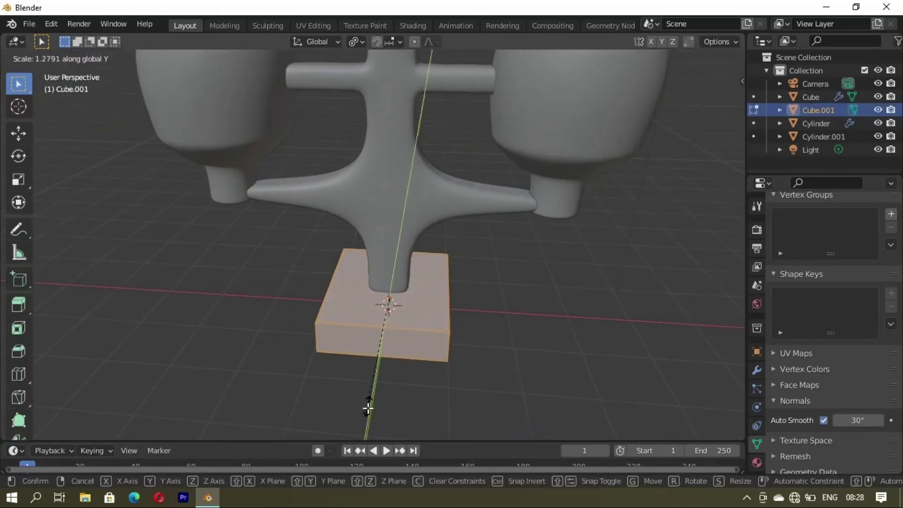
{"action": "left_click", "coordinate": [362, 131]}
{"action": "middle_click_drag", "start_coordinate": [363, 130], "coordinate": [471, 272]}
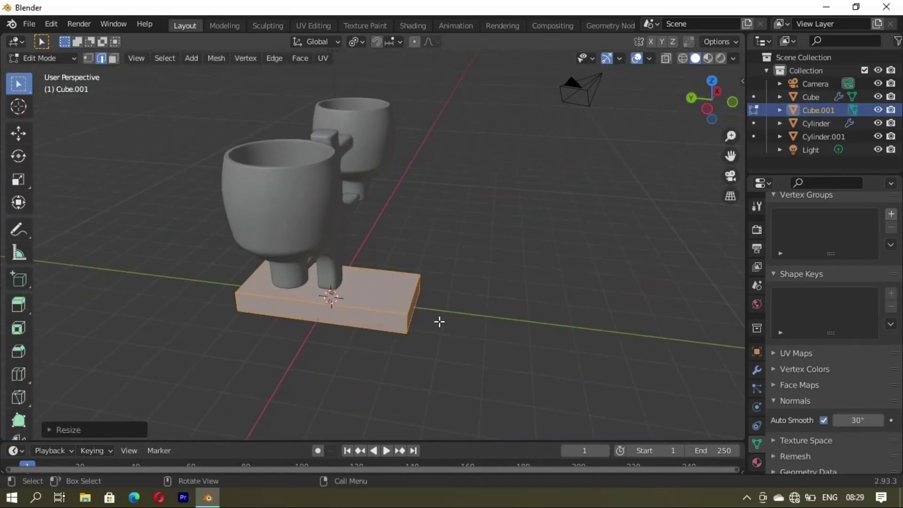
{"action": "key", "text": "g"}
{"action": "key", "text": "y"}
{"action": "left_click", "coordinate": [461, 334]}
{"action": "mouse_move", "coordinate": [461, 334]}
{"action": "middle_mouse_down"}
{"action": "mouse_move", "coordinate": [307, 228]}
{"action": "mouse_move", "coordinate": [347, 284]}
{"action": "mouse_move", "coordinate": [448, 282]}
{"action": "mouse_move", "coordinate": [475, 241]}
{"action": "mouse_move", "coordinate": [494, 284]}
{"action": "mouse_move", "coordinate": [395, 291]}
{"action": "middle_mouse_up"}
- Add an edge loop cut across the base slab
{"action": "scroll", "coordinate": [425, 351], "scroll_direction": "up", "scroll_amount": 5}
{"action": "middle_click_drag", "start_coordinate": [425, 351], "coordinate": [300, 363]}
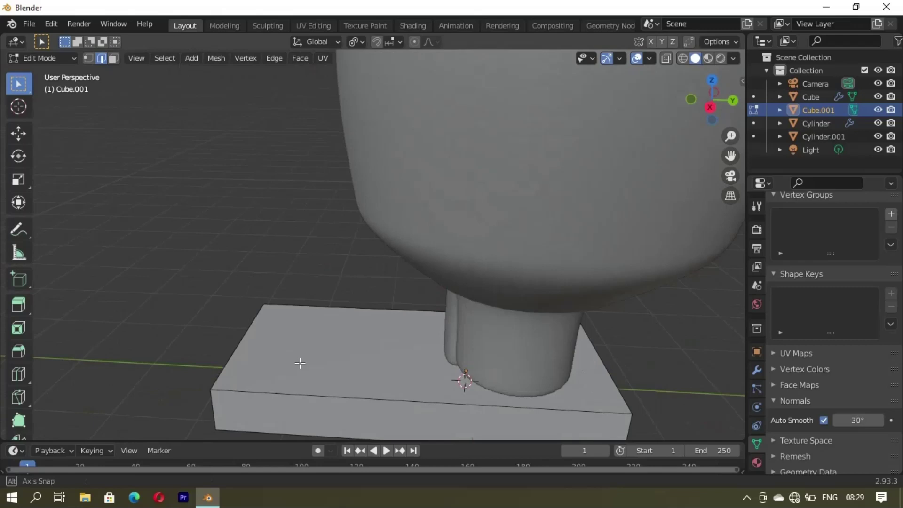
{"action": "left_click", "coordinate": [248, 397]}
{"action": "left_click", "coordinate": [242, 401]}
{"action": "scroll", "coordinate": [242, 401], "scroll_direction": "down", "scroll_amount": 5}
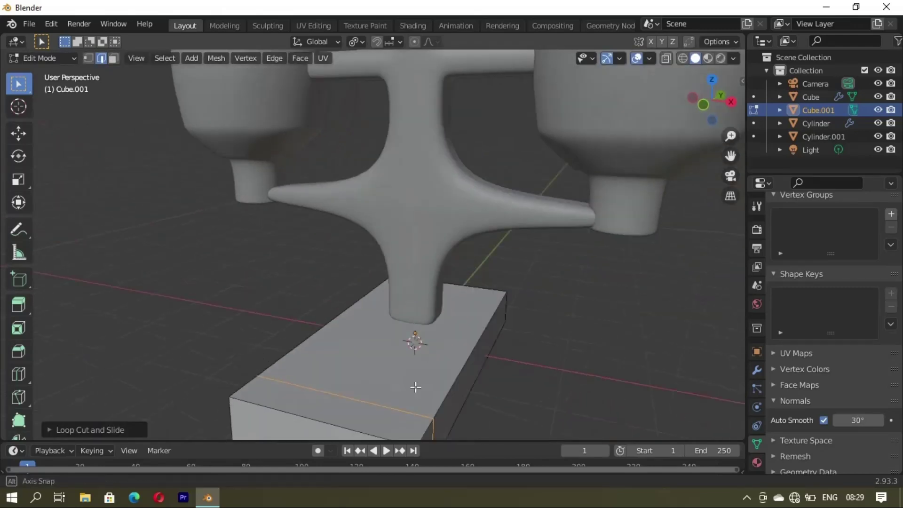
{"action": "middle_click_drag", "start_coordinate": [242, 401], "coordinate": [370, 384]}
{"action": "scroll", "coordinate": [409, 353], "scroll_direction": "up", "scroll_amount": 1}
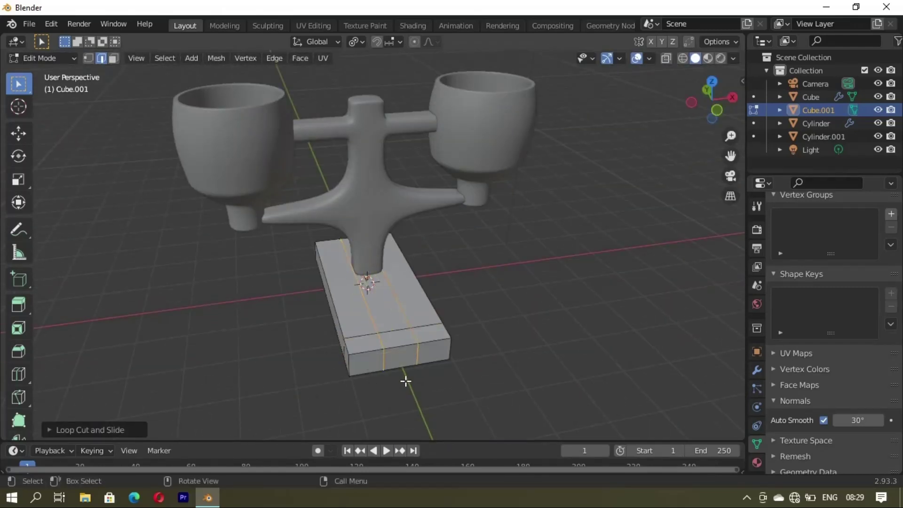
- Scale the selected end edges along X, then along Y, to taper the base end
{"action": "key", "text": "s"}
{"action": "key", "text": "x"}
{"action": "left_click", "coordinate": [473, 140]}
{"action": "key", "text": "s"}
{"action": "key", "text": "x"}
{"action": "key", "text": "y"}
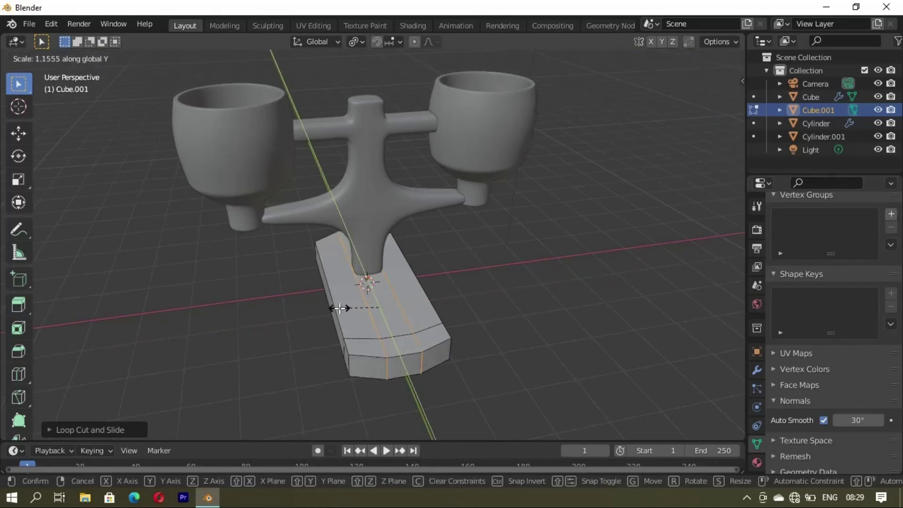
{"action": "left_click", "coordinate": [339, 308]}
- Widen the tapered base end slightly along X
{"action": "middle_click_drag", "start_coordinate": [340, 308], "coordinate": [369, 297]}
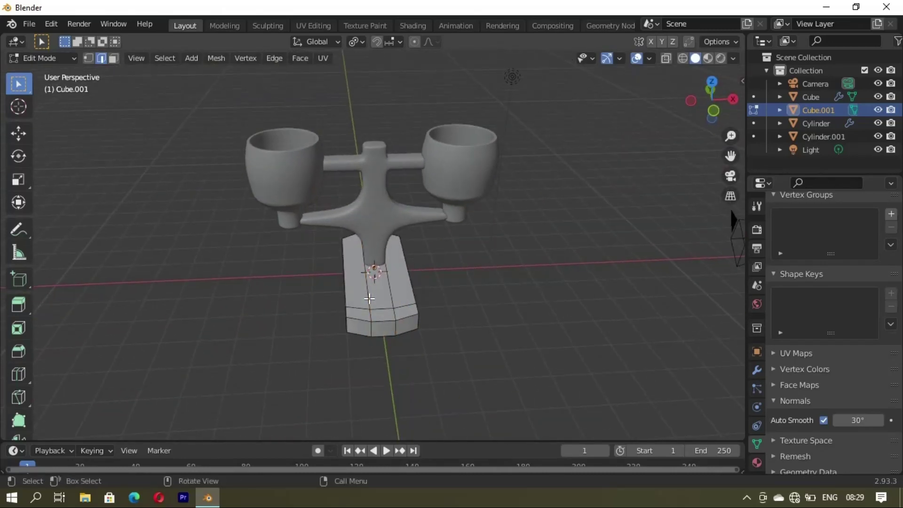
{"action": "key", "text": "s"}
{"action": "key", "text": "x"}
{"action": "left_click", "coordinate": [387, 395]}
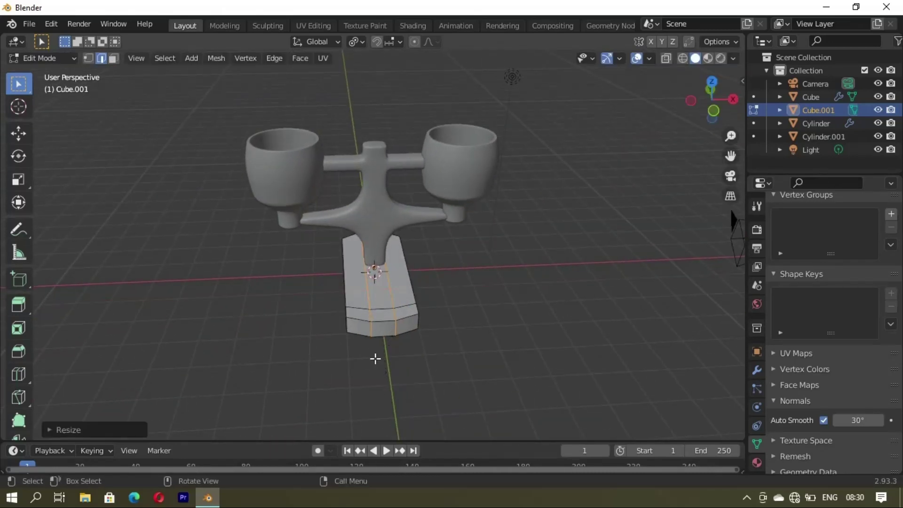
{"action": "mouse_move", "coordinate": [375, 359]}
{"action": "middle_mouse_down"}
{"action": "mouse_move", "coordinate": [409, 310]}
{"action": "mouse_move", "coordinate": [447, 316]}
{"action": "middle_mouse_up"}
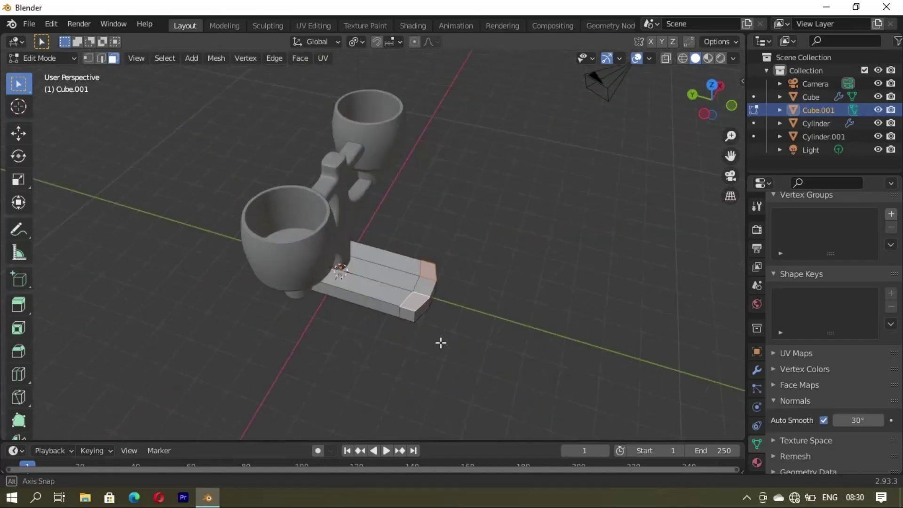
- Extrude the base's end face and reposition it along Y, Z and X into an angled bar
{"action": "key", "text": "e"}
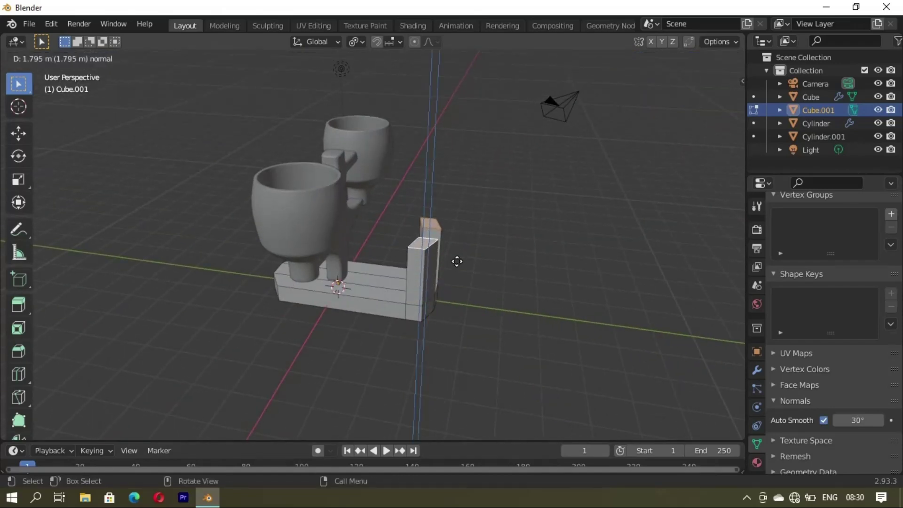
{"action": "left_click", "coordinate": [456, 243]}
{"action": "mouse_move", "coordinate": [457, 244]}
{"action": "middle_mouse_down"}
{"action": "mouse_move", "coordinate": [304, 278]}
{"action": "mouse_move", "coordinate": [288, 258]}
{"action": "mouse_move", "coordinate": [498, 282]}
{"action": "mouse_move", "coordinate": [427, 245]}
{"action": "mouse_move", "coordinate": [414, 291]}
{"action": "middle_mouse_up"}
{"action": "key", "text": "g"}
{"action": "key", "text": "y"}
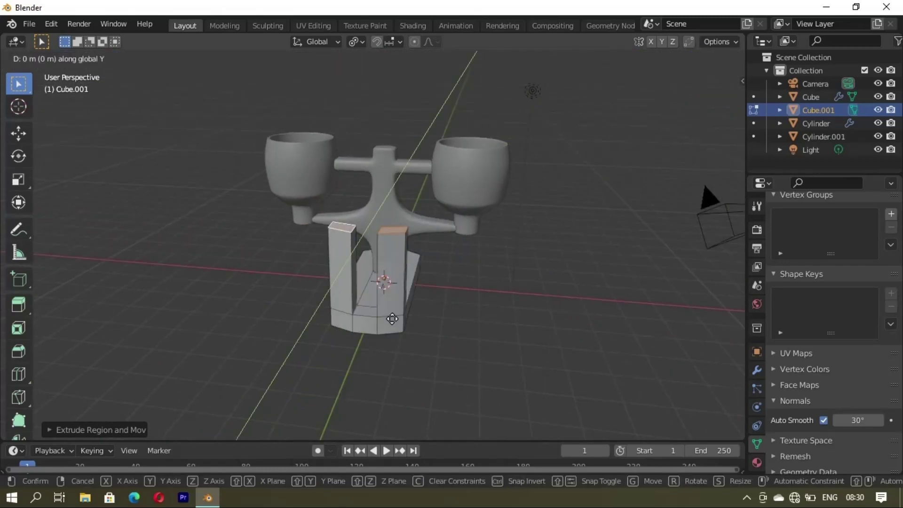
{"action": "left_click", "coordinate": [418, 291]}
{"action": "middle_click_drag", "start_coordinate": [478, 224], "coordinate": [393, 232]}
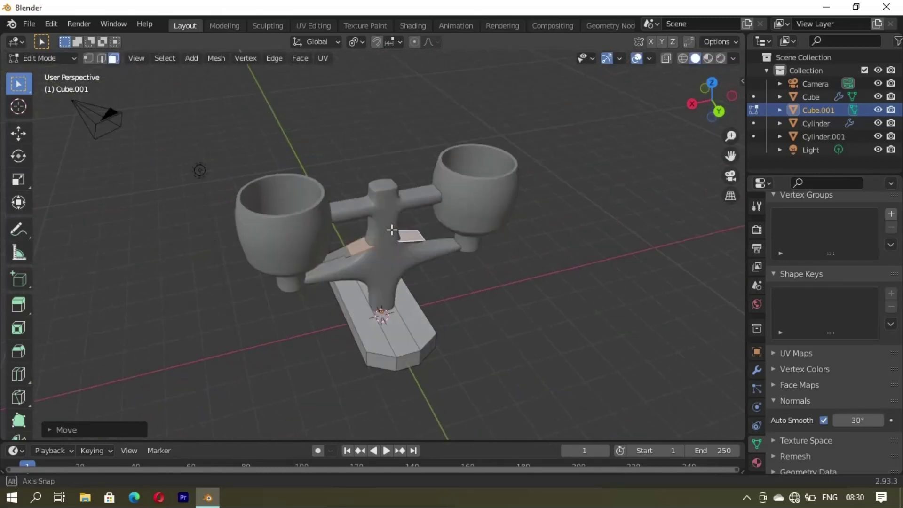
{"action": "key", "text": "g"}
{"action": "key", "text": "z"}
{"action": "left_click", "coordinate": [390, 321]}
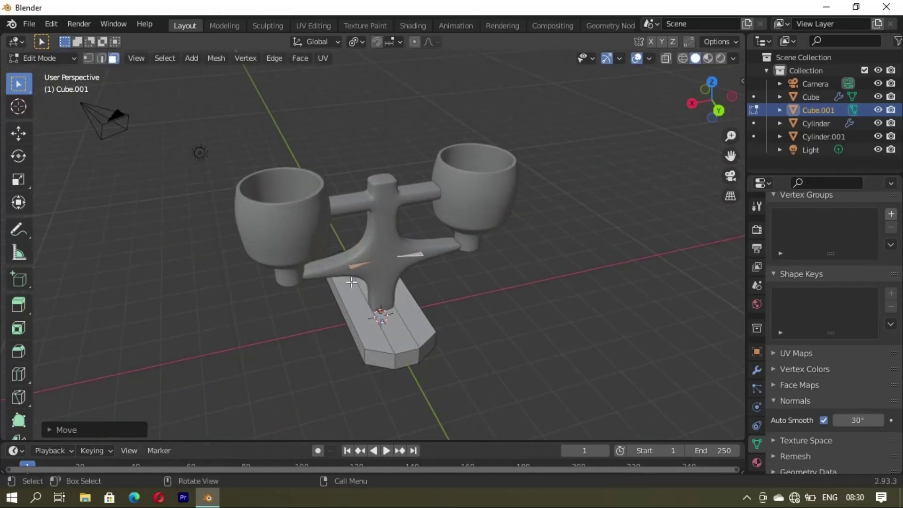
{"action": "key", "text": "g"}
{"action": "key", "text": "x"}
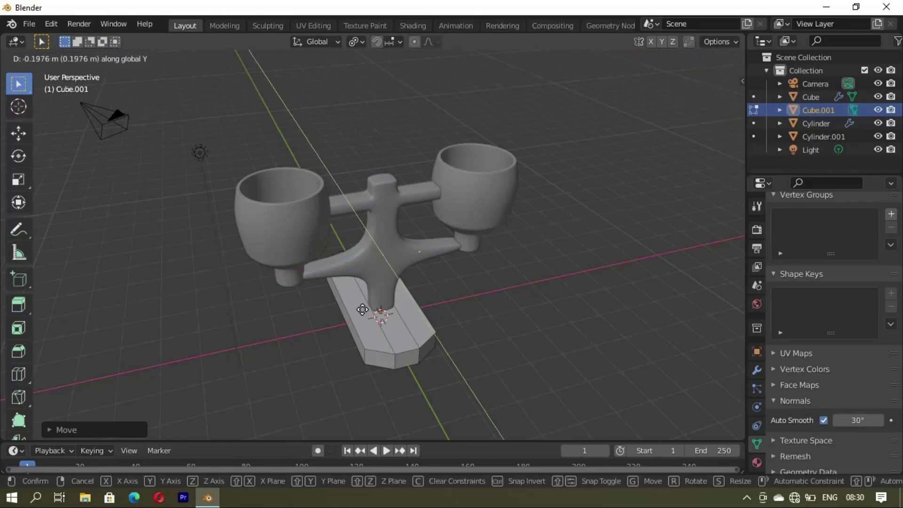
{"action": "left_click", "coordinate": [362, 309]}
- Extrude the left bar's end face further, then return to Object Mode
{"action": "mouse_move", "coordinate": [362, 310]}
{"action": "middle_mouse_down"}
{"action": "mouse_move", "coordinate": [462, 266]}
{"action": "mouse_move", "coordinate": [359, 289]}
{"action": "middle_mouse_up"}
{"action": "scroll", "coordinate": [358, 289], "scroll_direction": "up", "scroll_amount": 3}
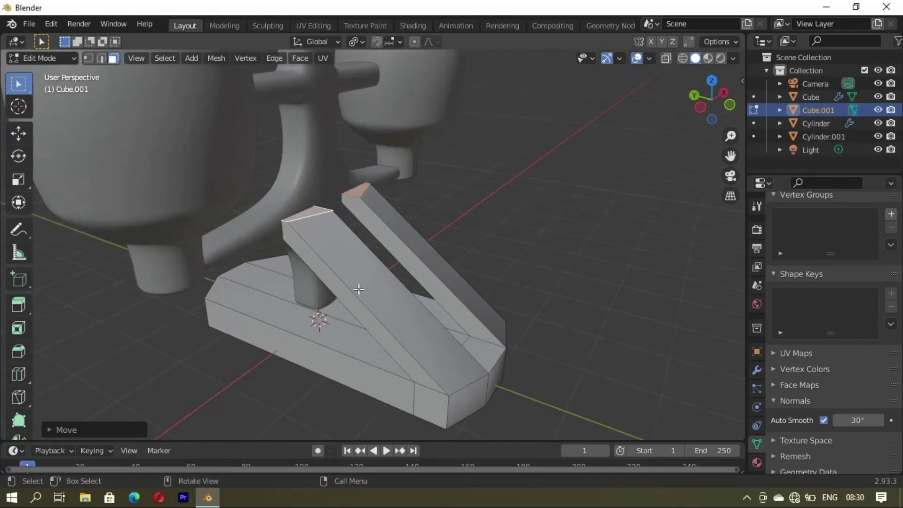
{"action": "middle_click_drag", "start_coordinate": [334, 237], "coordinate": [206, 228]}
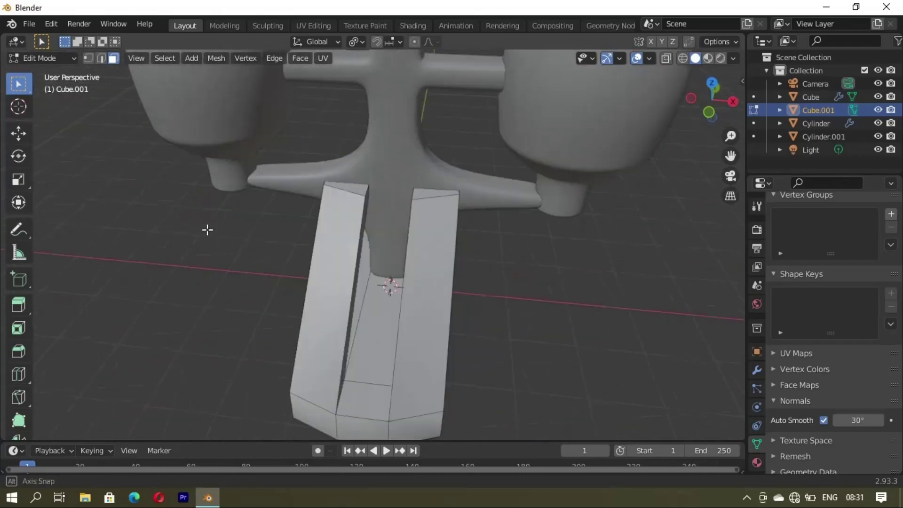
{"action": "left_click", "coordinate": [350, 192], "text": "shift"}
{"action": "mouse_move", "coordinate": [316, 326]}
{"action": "middle_mouse_down"}
{"action": "mouse_move", "coordinate": [443, 316]}
{"action": "mouse_move", "coordinate": [405, 262]}
{"action": "mouse_move", "coordinate": [623, 262]}
{"action": "mouse_move", "coordinate": [494, 282]}
{"action": "mouse_move", "coordinate": [411, 244]}
{"action": "mouse_move", "coordinate": [362, 262]}
{"action": "middle_mouse_up"}
{"action": "key", "text": "e"}
{"action": "left_click", "coordinate": [447, 316]}
{"action": "scroll", "coordinate": [405, 262], "scroll_direction": "down", "scroll_amount": 5}
{"action": "scroll", "coordinate": [404, 262], "scroll_direction": "down", "scroll_amount": 2}
{"action": "key", "text": "Tab"}
- Edit the cup's mesh and fill its top opening with a new face
{"action": "scroll", "coordinate": [363, 262], "scroll_direction": "up", "scroll_amount": 5}
{"action": "left_click", "coordinate": [436, 292]}
{"action": "key", "text": "Tab"}
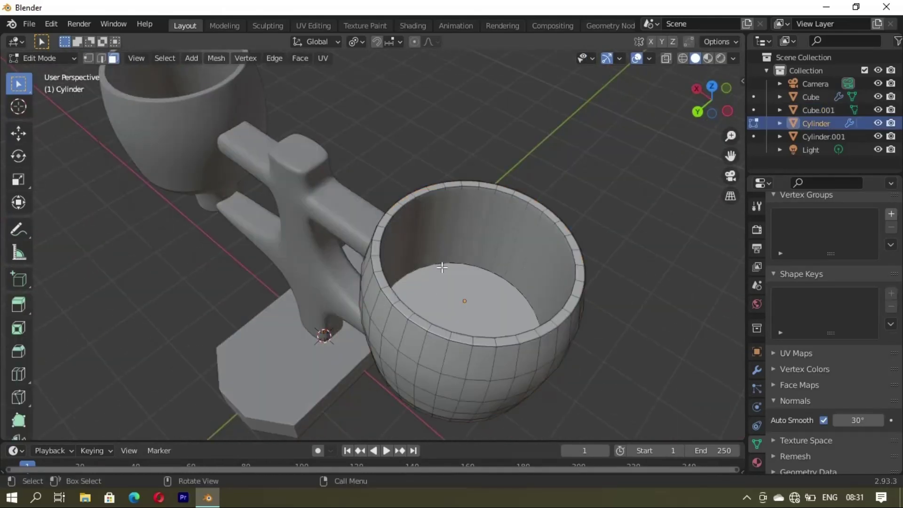
{"action": "mouse_move", "coordinate": [443, 265]}
{"action": "middle_mouse_down"}
{"action": "mouse_move", "coordinate": [423, 195]}
{"action": "mouse_move", "coordinate": [432, 149]}
{"action": "middle_mouse_up"}
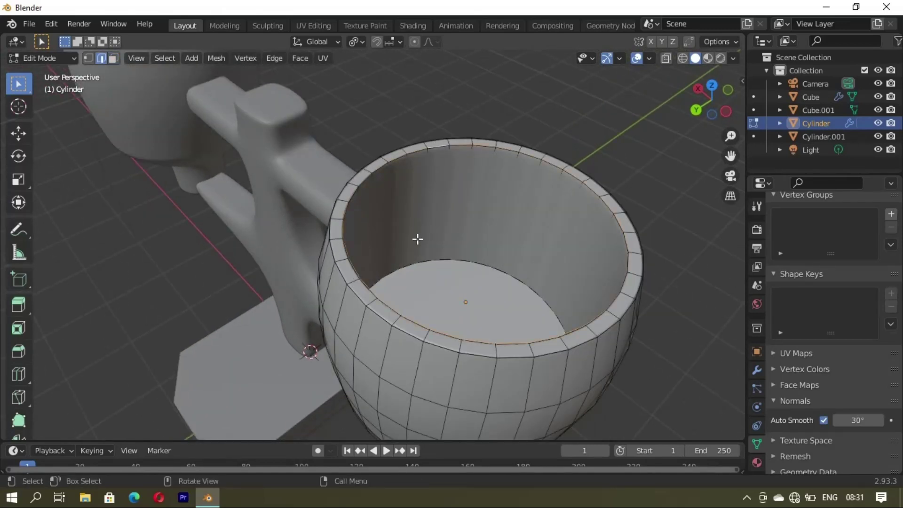
{"action": "key", "text": "e"}
{"action": "key", "text": "s"}
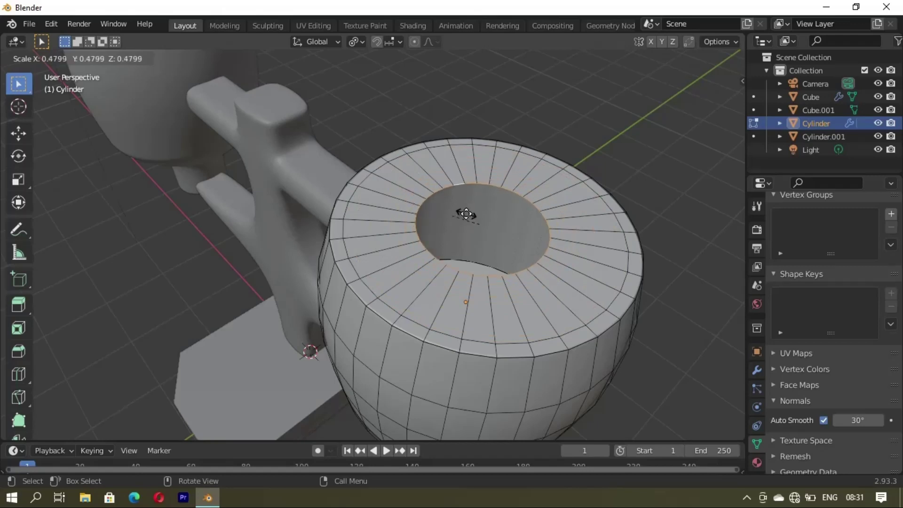
{"action": "right_click", "coordinate": [484, 215]}
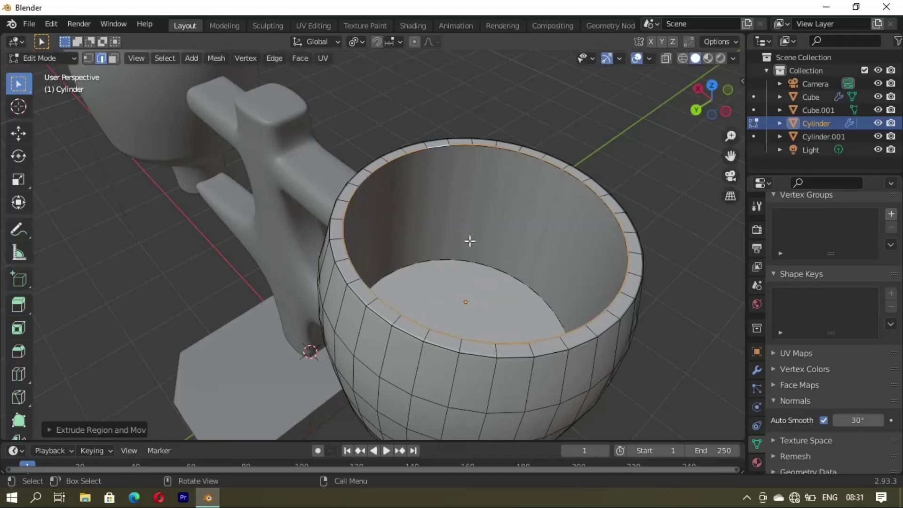
{"action": "key", "text": "f"}
- Extrude the cup's new top face upward and check it in Object Mode
{"action": "middle_click_drag", "start_coordinate": [470, 241], "coordinate": [474, 298]}
{"action": "scroll", "coordinate": [447, 256], "scroll_direction": "down", "scroll_amount": 5}
{"action": "key", "text": "e"}
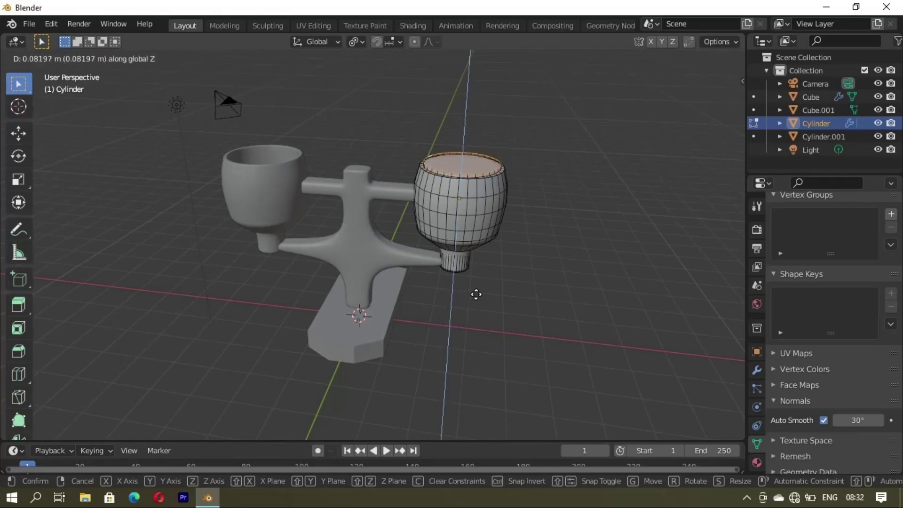
{"action": "left_click", "coordinate": [478, 292]}
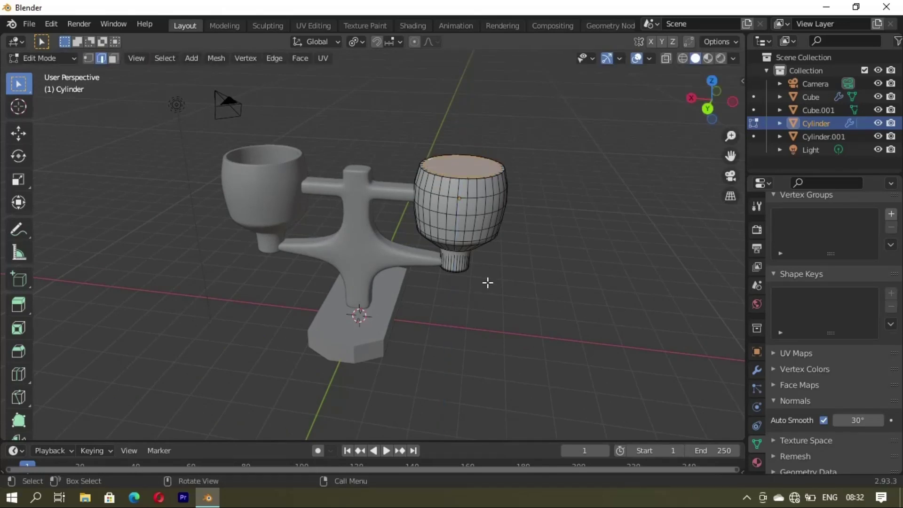
{"action": "key", "text": "Tab"}
{"action": "mouse_move", "coordinate": [512, 246]}
{"action": "middle_mouse_down"}
{"action": "mouse_move", "coordinate": [429, 175]}
{"action": "mouse_move", "coordinate": [365, 231]}
{"action": "mouse_move", "coordinate": [422, 240]}
{"action": "middle_mouse_up"}
- Extrude, shrink inward and extrude the top face again to build up the rim
{"action": "key", "text": "Tab"}
{"action": "scroll", "coordinate": [422, 240], "scroll_direction": "up", "scroll_amount": 3}
{"action": "scroll", "coordinate": [422, 240], "scroll_direction": "up", "scroll_amount": 3}
{"action": "key", "text": "e"}
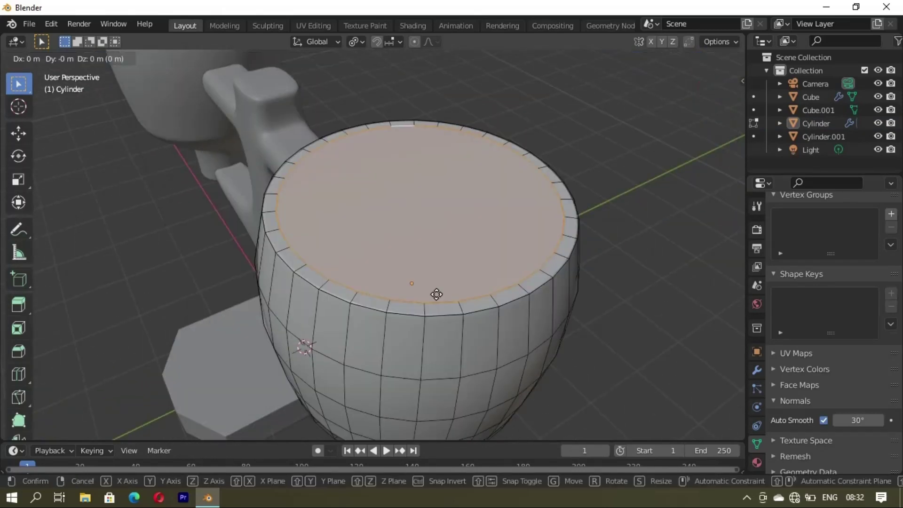
{"action": "left_click", "coordinate": [440, 289]}
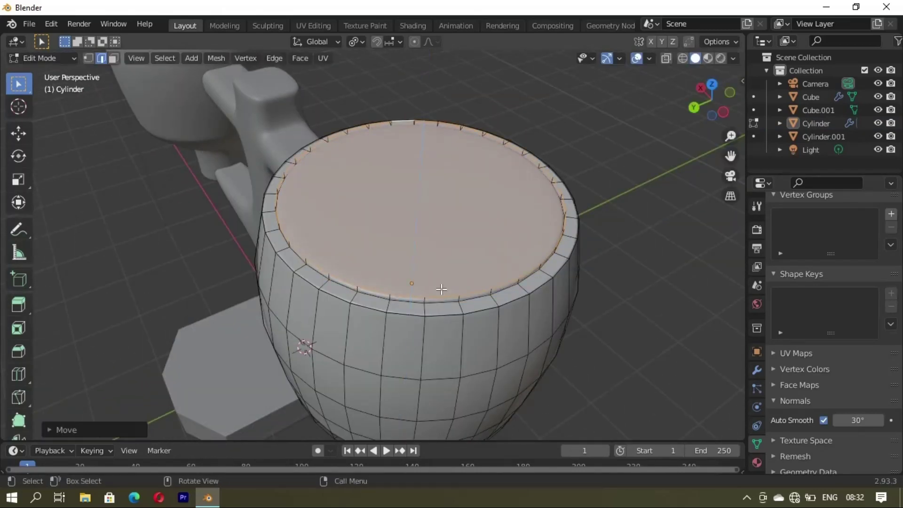
{"action": "key", "text": "s"}
{"action": "left_click", "coordinate": [444, 292]}
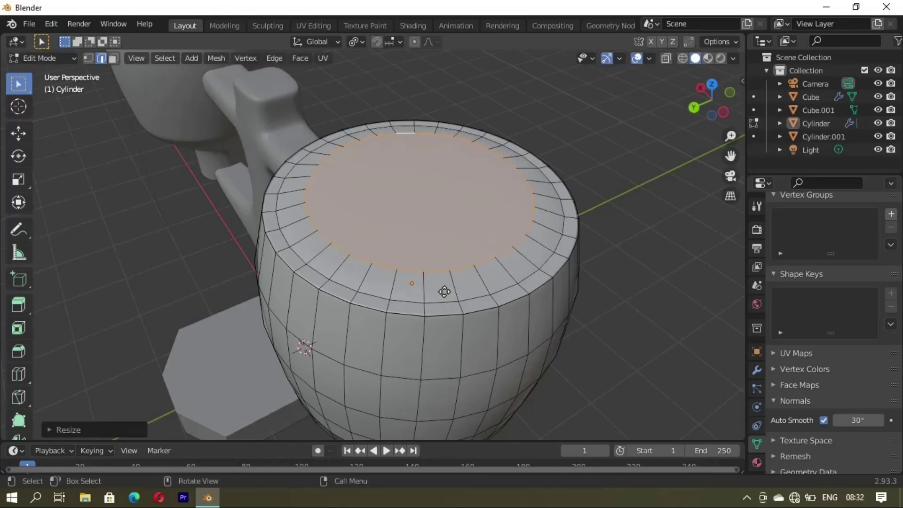
{"action": "key", "text": "e"}
{"action": "left_click", "coordinate": [444, 289]}
{"action": "mouse_move", "coordinate": [443, 288]}
{"action": "middle_mouse_down"}
{"action": "mouse_move", "coordinate": [431, 286]}
{"action": "mouse_move", "coordinate": [447, 283]}
{"action": "middle_mouse_up"}
{"action": "key", "text": "Tab"}
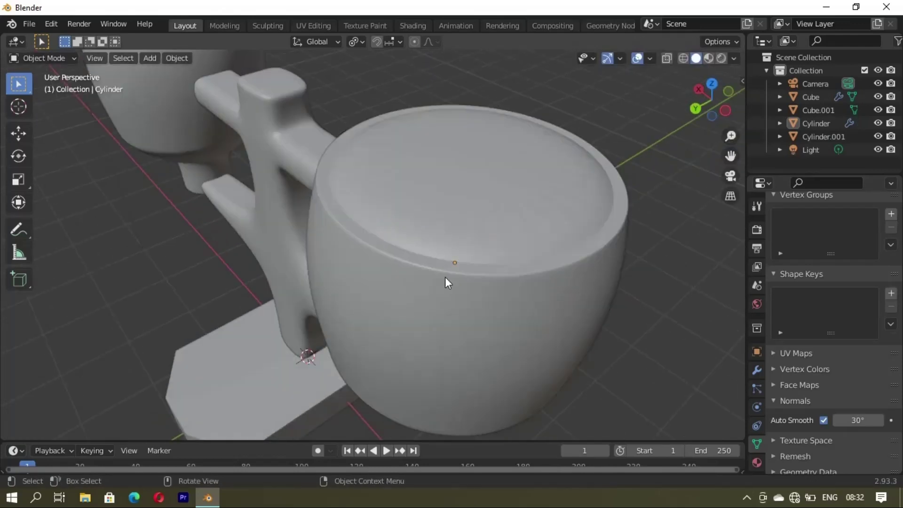
- Inset and scale the cup's top face to form the recessed opening
{"action": "key", "text": "Tab"}
{"action": "key", "text": "i"}
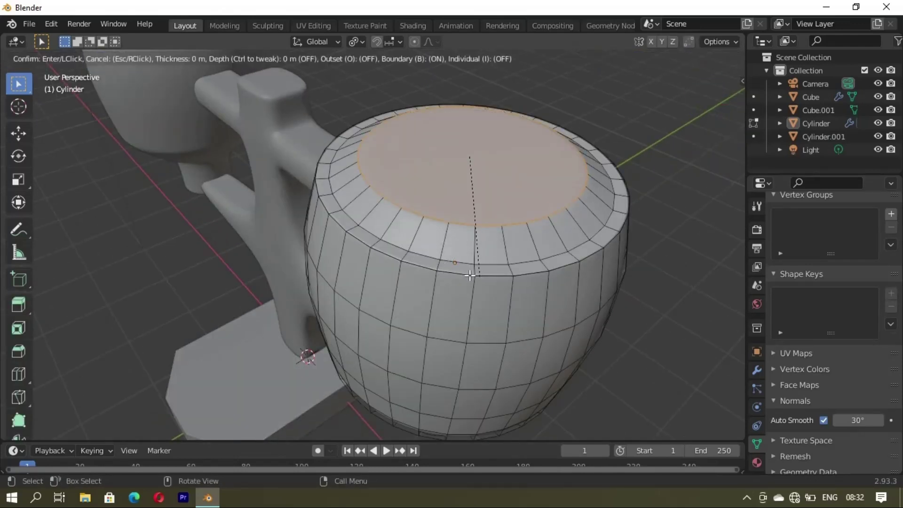
{"action": "left_click", "coordinate": [469, 275]}
{"action": "key", "text": "s"}
{"action": "left_click", "coordinate": [472, 278]}
{"action": "key", "text": "Tab"}
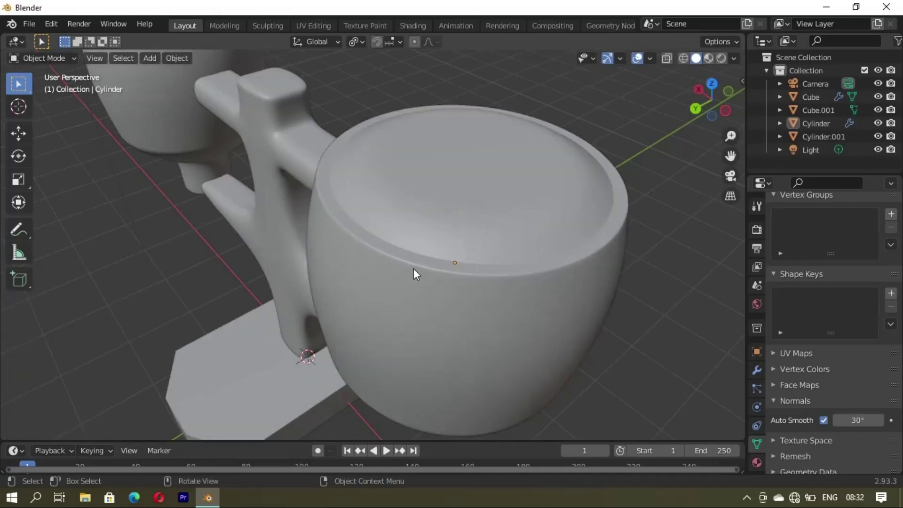
{"action": "mouse_move", "coordinate": [414, 270]}
{"action": "middle_mouse_down"}
{"action": "mouse_move", "coordinate": [458, 249]}
{"action": "mouse_move", "coordinate": [498, 202]}
{"action": "mouse_move", "coordinate": [370, 315]}
{"action": "middle_mouse_up"}
{"action": "left_click", "coordinate": [458, 229]}
- Add an edge loop near the left cup's top and scale the face band below it outward
{"action": "key", "text": "Tab"}
{"action": "key", "text": "alt+a"}
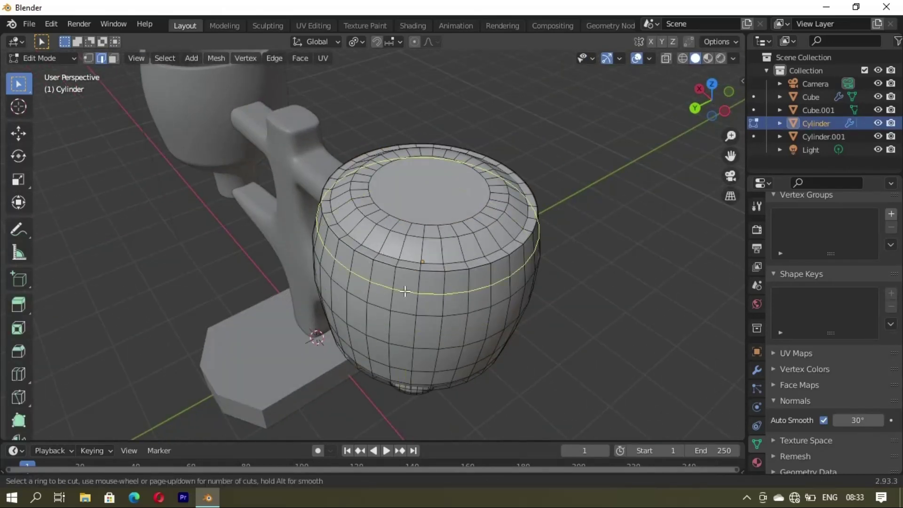
{"action": "left_click", "coordinate": [404, 291]}
{"action": "left_click", "coordinate": [398, 279]}
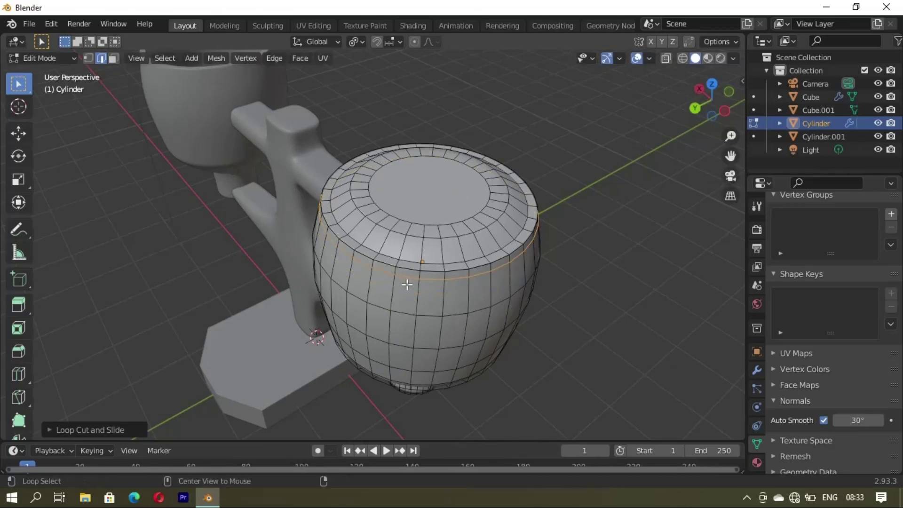
{"action": "left_click", "coordinate": [407, 285], "text": "alt"}
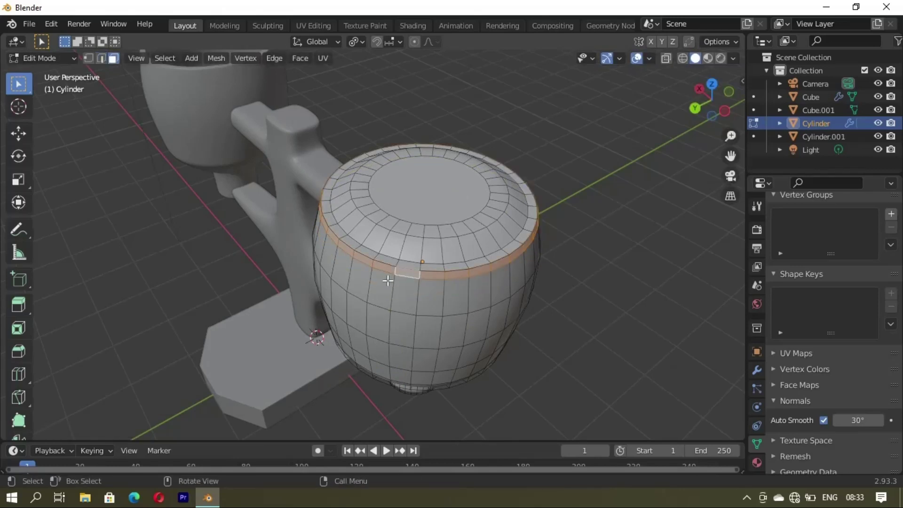
{"action": "middle_click_drag", "start_coordinate": [387, 281], "coordinate": [383, 277]}
{"action": "key", "text": "s"}
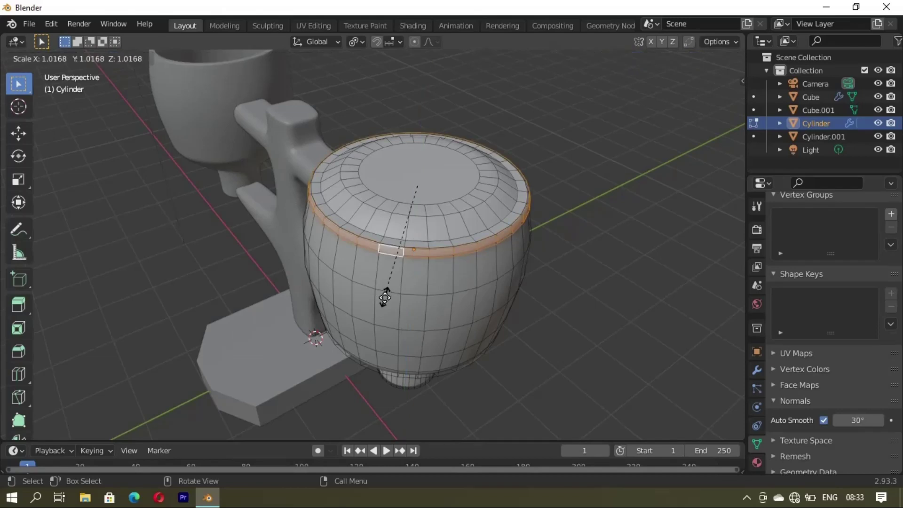
{"action": "left_click", "coordinate": [384, 300]}
- Orbit around the cup, toggling out of edit mode to check the enlarged band
{"action": "middle_click_drag", "start_coordinate": [385, 282], "coordinate": [363, 198]}
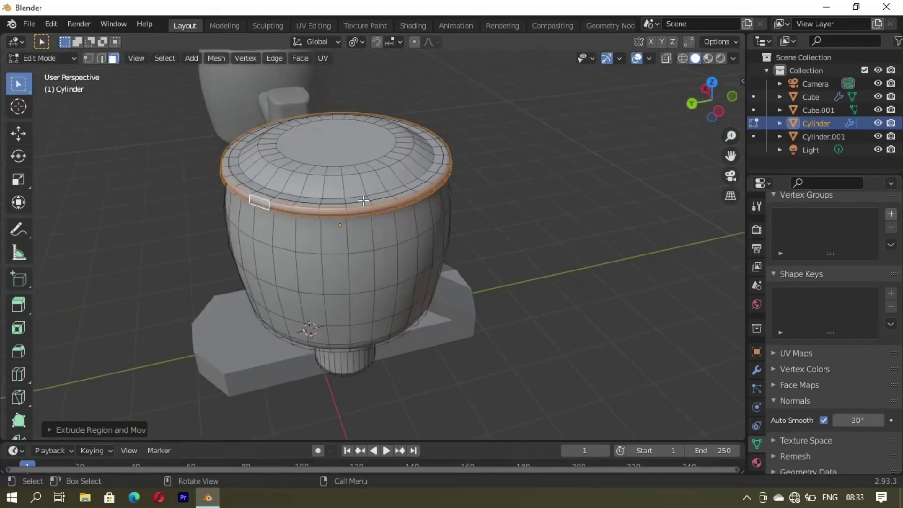
{"action": "scroll", "coordinate": [358, 230], "scroll_direction": "up", "scroll_amount": 5}
{"action": "key", "text": "Tab"}
{"action": "scroll", "coordinate": [382, 247], "scroll_direction": "down", "scroll_amount": 5}
{"action": "mouse_move", "coordinate": [425, 282]}
{"action": "middle_mouse_down"}
{"action": "mouse_move", "coordinate": [399, 212]}
{"action": "mouse_move", "coordinate": [354, 186]}
{"action": "mouse_move", "coordinate": [414, 277]}
{"action": "mouse_move", "coordinate": [286, 208]}
{"action": "middle_mouse_up"}
{"action": "key", "text": "Tab"}
{"action": "scroll", "coordinate": [399, 211], "scroll_direction": "up", "scroll_amount": 5}
{"action": "scroll", "coordinate": [353, 187], "scroll_direction": "down", "scroll_amount": 5}
- Extrude the rim band and scale it outward into a thick flared lip
{"action": "scroll", "coordinate": [246, 178], "scroll_direction": "up", "scroll_amount": 2}
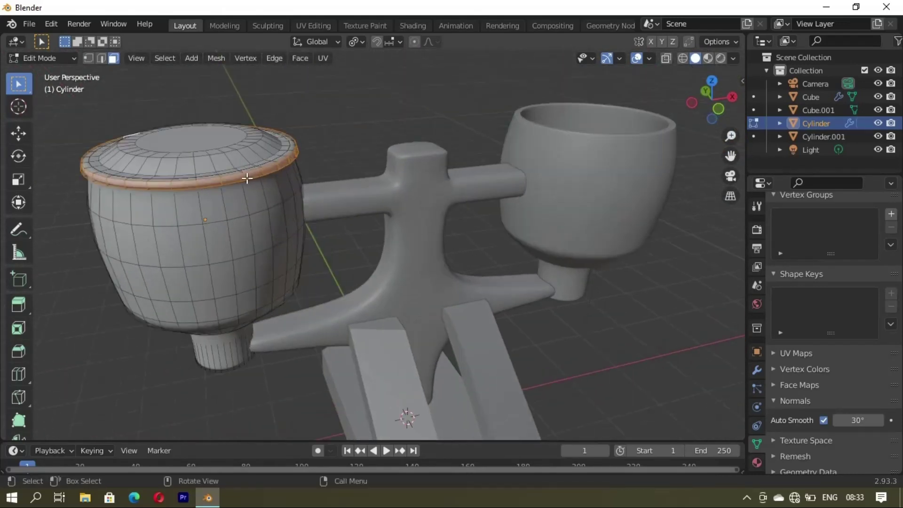
{"action": "mouse_move", "coordinate": [246, 177]}
{"action": "middle_mouse_down"}
{"action": "mouse_move", "coordinate": [313, 263]}
{"action": "mouse_move", "coordinate": [305, 281]}
{"action": "mouse_move", "coordinate": [273, 272]}
{"action": "mouse_move", "coordinate": [298, 262]}
{"action": "mouse_move", "coordinate": [450, 264]}
{"action": "mouse_move", "coordinate": [376, 311]}
{"action": "middle_mouse_up"}
{"action": "key", "text": "Tab"}
{"action": "key", "text": "Tab"}
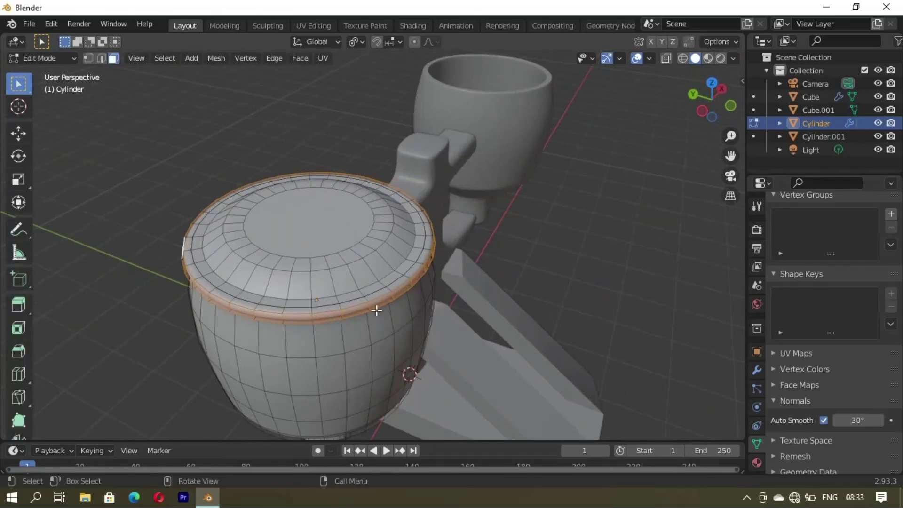
{"action": "key", "text": "Tab"}
{"action": "key", "text": "Tab"}
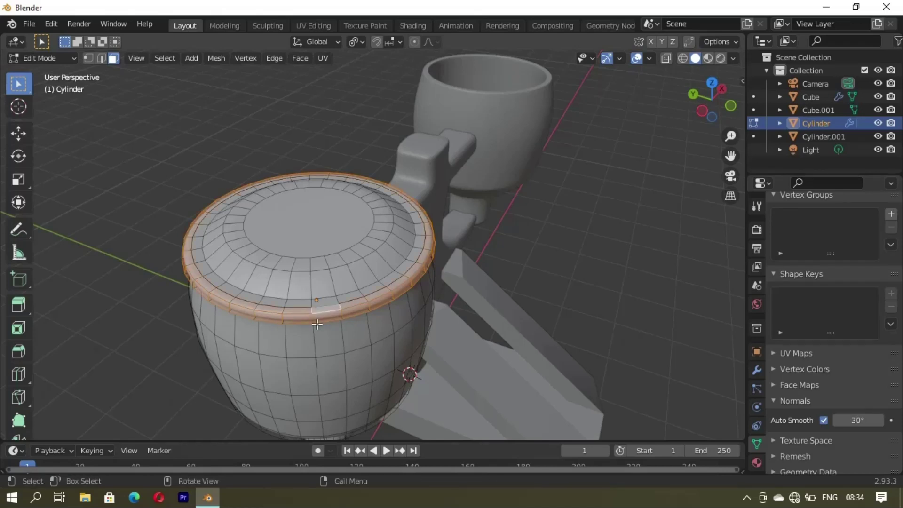
{"action": "middle_click_drag", "start_coordinate": [311, 307], "coordinate": [370, 337]}
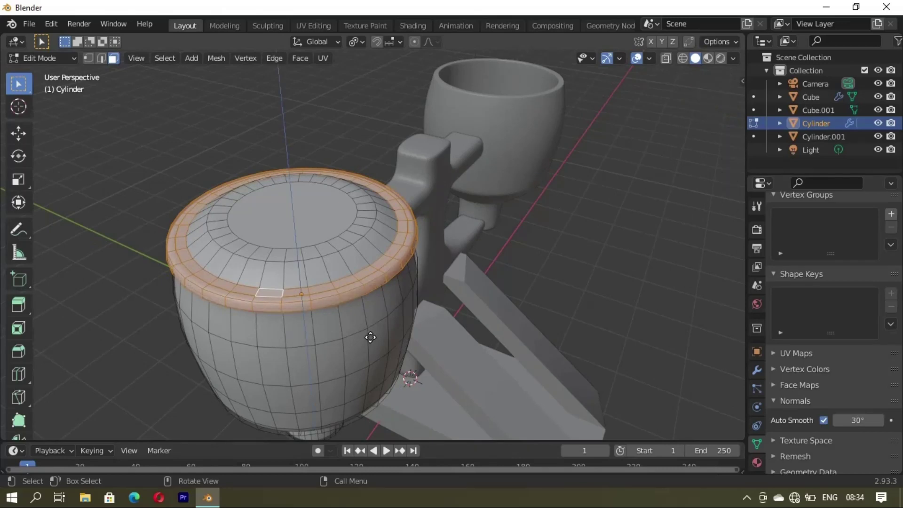
{"action": "key", "text": "e"}
{"action": "key", "text": "s"}
{"action": "left_click", "coordinate": [372, 340]}
{"action": "key", "text": "Tab"}
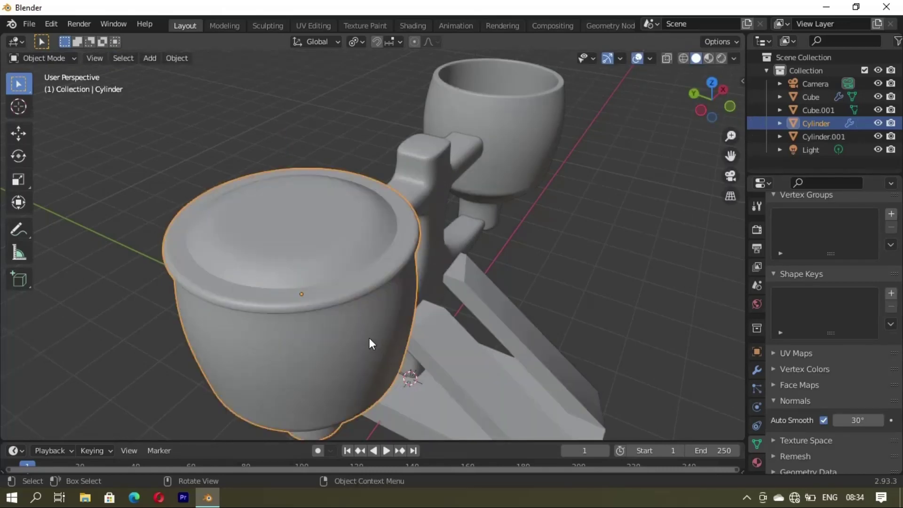
{"action": "mouse_move", "coordinate": [355, 317]}
{"action": "middle_mouse_down"}
{"action": "mouse_move", "coordinate": [301, 295]}
{"action": "mouse_move", "coordinate": [367, 235]}
{"action": "middle_mouse_up"}
{"action": "key", "text": "Tab"}
- Separate the selected rim faces into their own object with P > Selection
{"action": "key", "text": "p"}
{"action": "left_click", "coordinate": [301, 295]}
{"action": "key", "text": "Tab"}
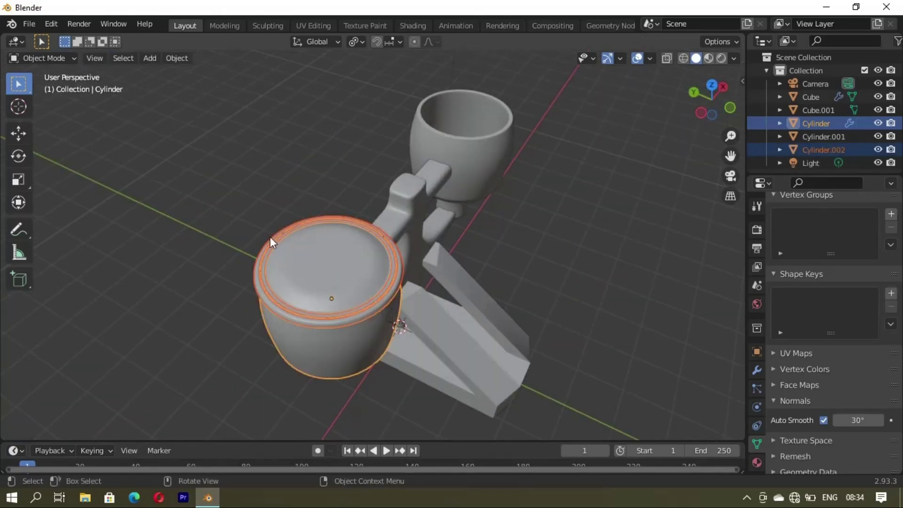
{"action": "mouse_move", "coordinate": [270, 236]}
{"action": "middle_mouse_down"}
{"action": "mouse_move", "coordinate": [313, 297]}
{"action": "mouse_move", "coordinate": [337, 253]}
{"action": "middle_mouse_up"}
{"action": "scroll", "coordinate": [313, 297], "scroll_direction": "up", "scroll_amount": 3}
{"action": "scroll", "coordinate": [337, 252], "scroll_direction": "up", "scroll_amount": 2}
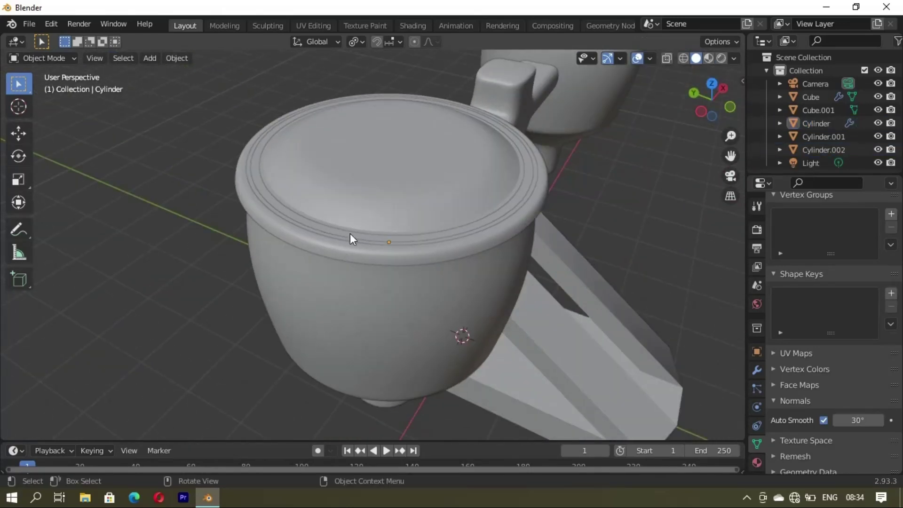
- Select the rim piece and cup body, join them with Ctrl+J, then undo the join
{"action": "left_click", "coordinate": [332, 242]}
{"action": "left_click", "coordinate": [363, 196]}
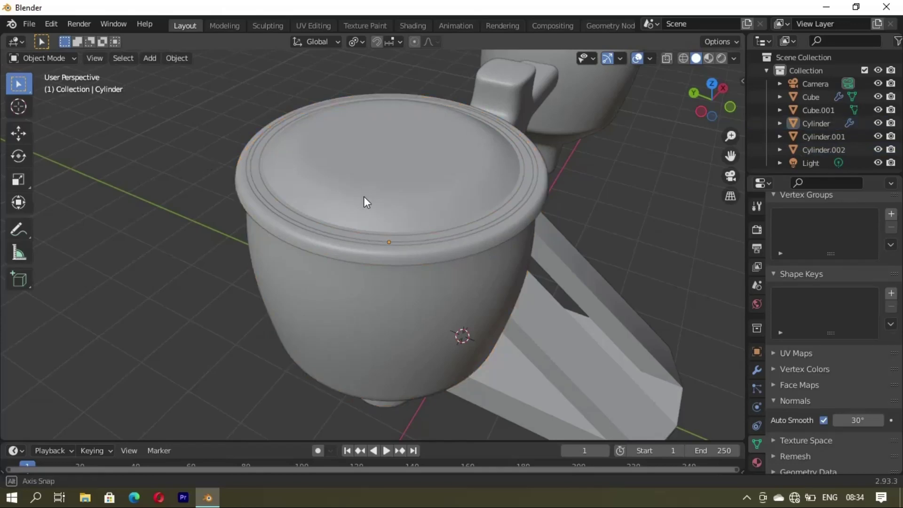
{"action": "mouse_move", "coordinate": [363, 196]}
{"action": "middle_mouse_down"}
{"action": "mouse_move", "coordinate": [365, 215]}
{"action": "mouse_move", "coordinate": [345, 186]}
{"action": "middle_mouse_up"}
{"action": "left_click", "coordinate": [345, 186]}
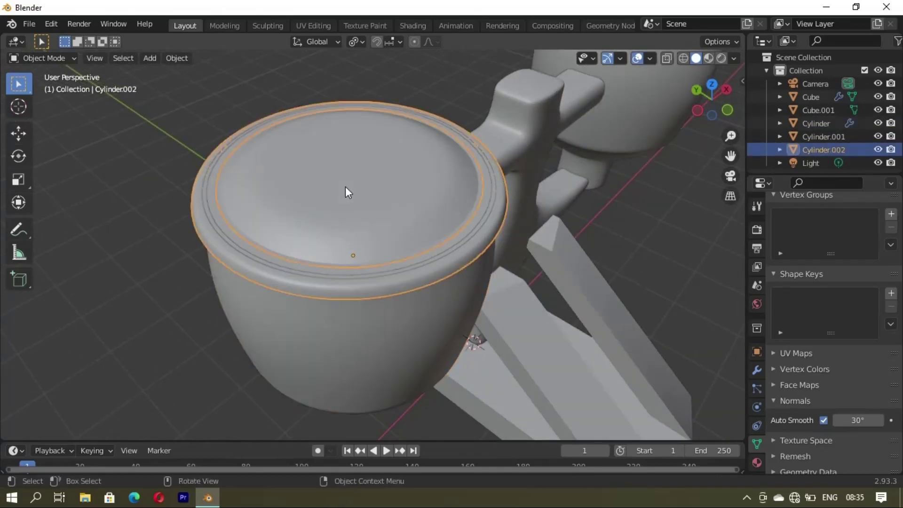
{"action": "left_click", "coordinate": [345, 186], "text": "shift"}
{"action": "key", "text": "ctrl+j"}
{"action": "key", "text": "Tab"}
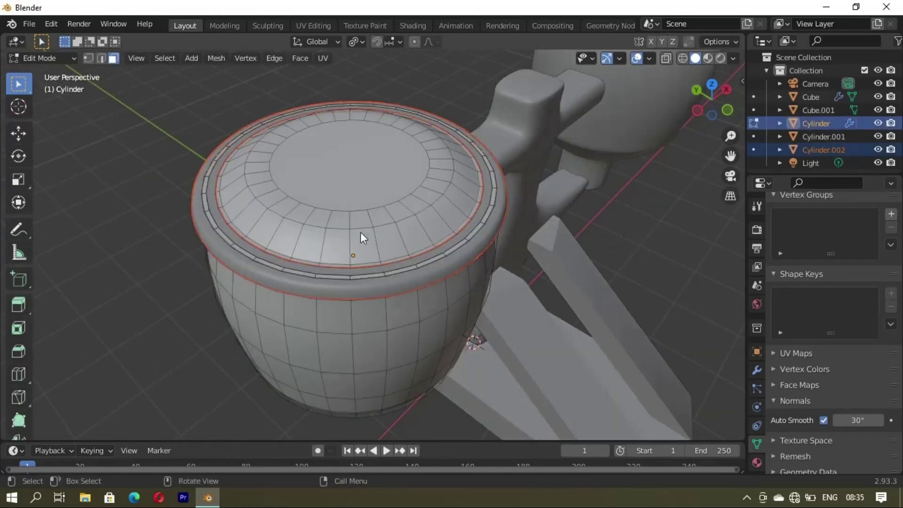
{"action": "key", "text": "Tab"}
{"action": "key", "text": "Tab"}
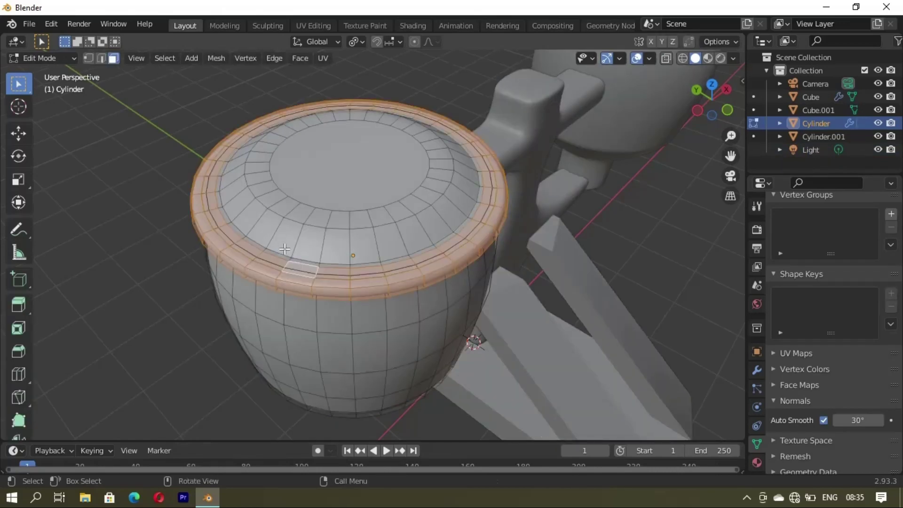
{"action": "key", "text": "ctrl+z"}
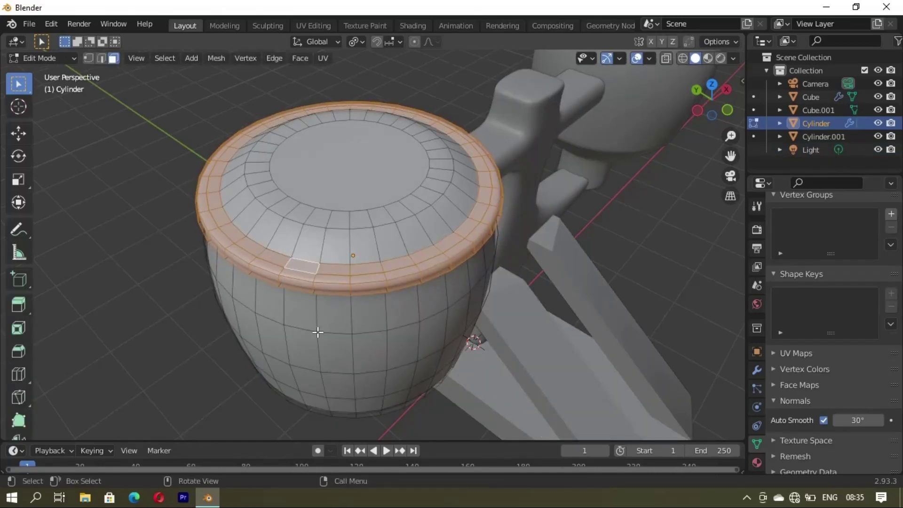
- Separate the rim faces again into Cylinder.002 and begin editing that rim piece
{"action": "key", "text": "p"}
{"action": "left_click", "coordinate": [365, 332]}
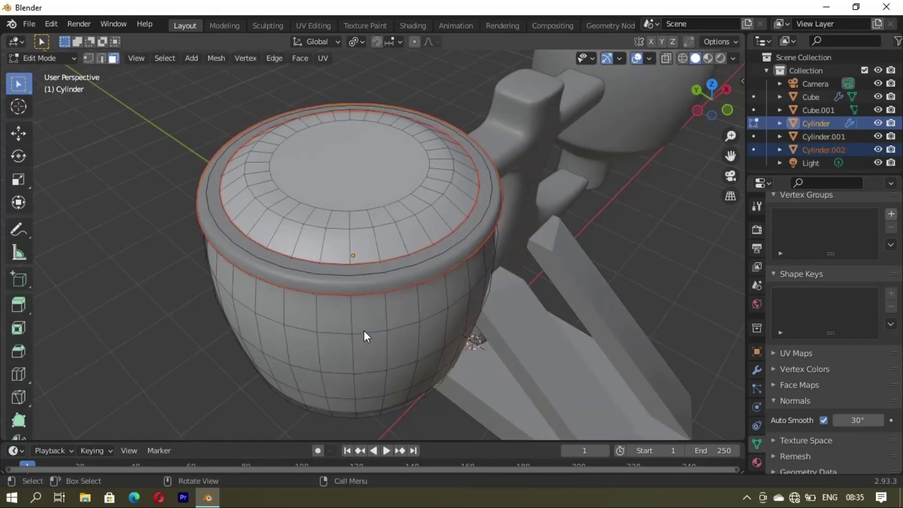
{"action": "key", "text": "Tab"}
{"action": "left_click", "coordinate": [259, 267]}
{"action": "middle_click_drag", "start_coordinate": [258, 266], "coordinate": [459, 296]}
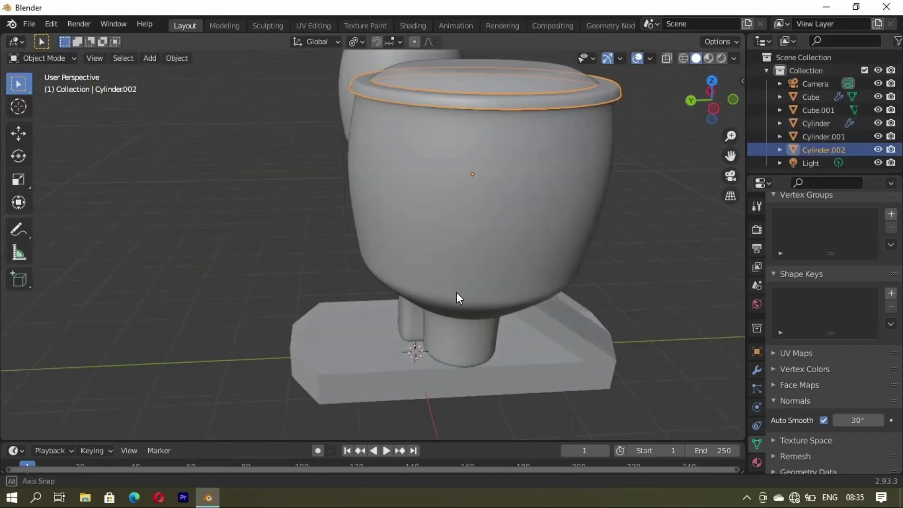
{"action": "key", "text": "Tab"}
{"action": "mouse_move", "coordinate": [441, 163]}
{"action": "middle_mouse_down"}
{"action": "mouse_move", "coordinate": [323, 232]}
{"action": "mouse_move", "coordinate": [352, 182]}
{"action": "mouse_move", "coordinate": [441, 210]}
{"action": "mouse_move", "coordinate": [411, 199]}
{"action": "mouse_move", "coordinate": [441, 204]}
{"action": "mouse_move", "coordinate": [502, 142]}
{"action": "mouse_move", "coordinate": [416, 228]}
{"action": "middle_mouse_up"}
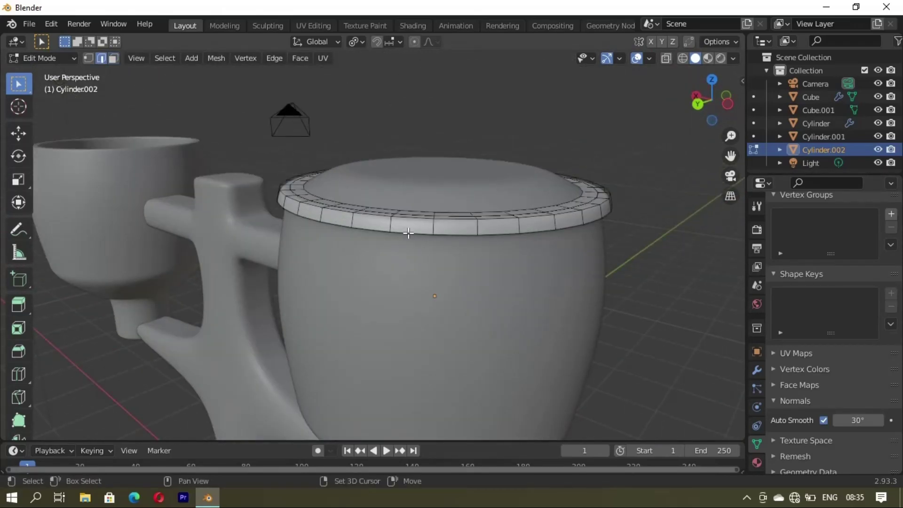
- Extrude Cylinder.002's lower edge about 0.037 m down along Z and scale it into a lid
{"action": "key", "text": "g"}
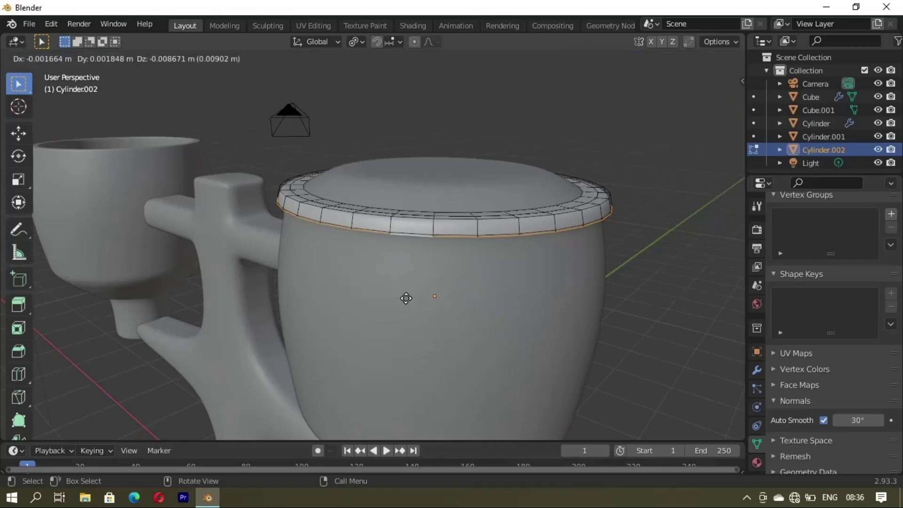
{"action": "left_click", "coordinate": [406, 298]}
{"action": "key", "text": "e"}
{"action": "key", "text": "z"}
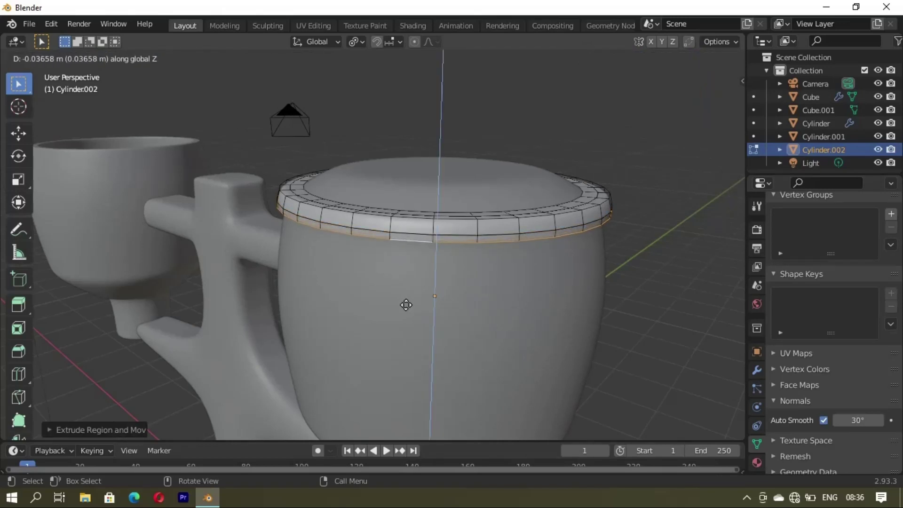
{"action": "left_click", "coordinate": [406, 306]}
{"action": "key", "text": "s"}
{"action": "key", "text": "Tab"}
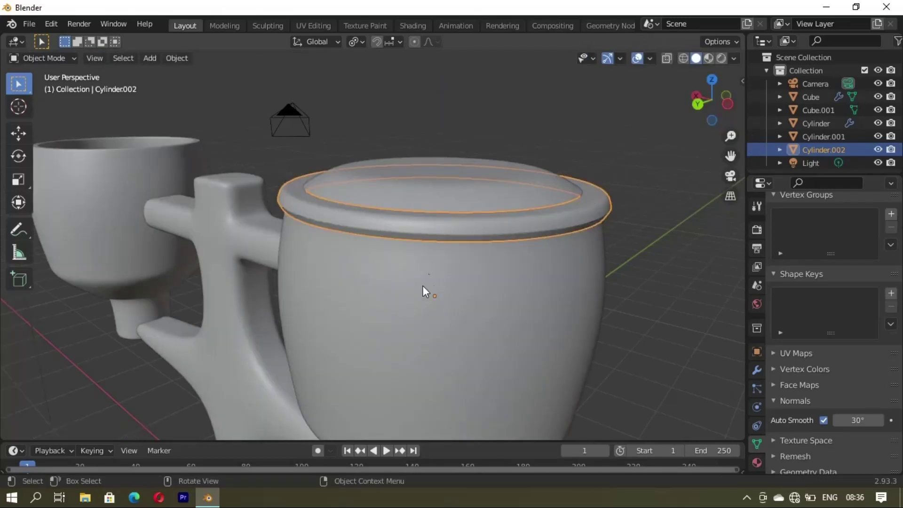
{"action": "mouse_move", "coordinate": [430, 281]}
{"action": "middle_mouse_down"}
{"action": "mouse_move", "coordinate": [415, 218]}
{"action": "mouse_move", "coordinate": [473, 262]}
{"action": "mouse_move", "coordinate": [176, 260]}
{"action": "mouse_move", "coordinate": [278, 237]}
{"action": "mouse_move", "coordinate": [352, 207]}
{"action": "middle_mouse_up"}
{"action": "key", "text": "Tab"}
{"action": "scroll", "coordinate": [376, 258], "scroll_direction": "down", "scroll_amount": 3}
- Add a circle mesh and move it along Y, then delete the misplaced circle
{"action": "mouse_move", "coordinate": [376, 259]}
{"action": "middle_mouse_down"}
{"action": "mouse_move", "coordinate": [383, 204]}
{"action": "mouse_move", "coordinate": [354, 288]}
{"action": "mouse_move", "coordinate": [323, 284]}
{"action": "mouse_move", "coordinate": [333, 243]}
{"action": "middle_mouse_up"}
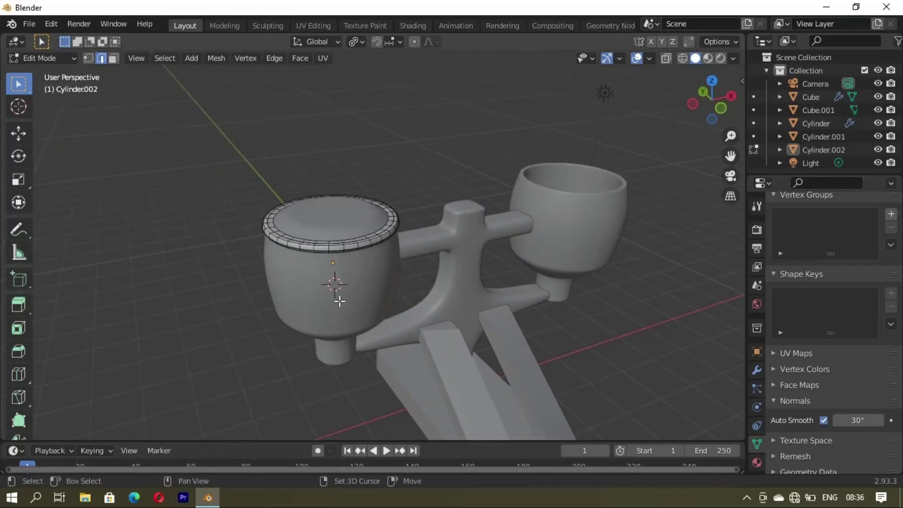
{"action": "key", "text": "shift+a"}
{"action": "key", "text": "Tab"}
{"action": "key", "text": "shift+a"}
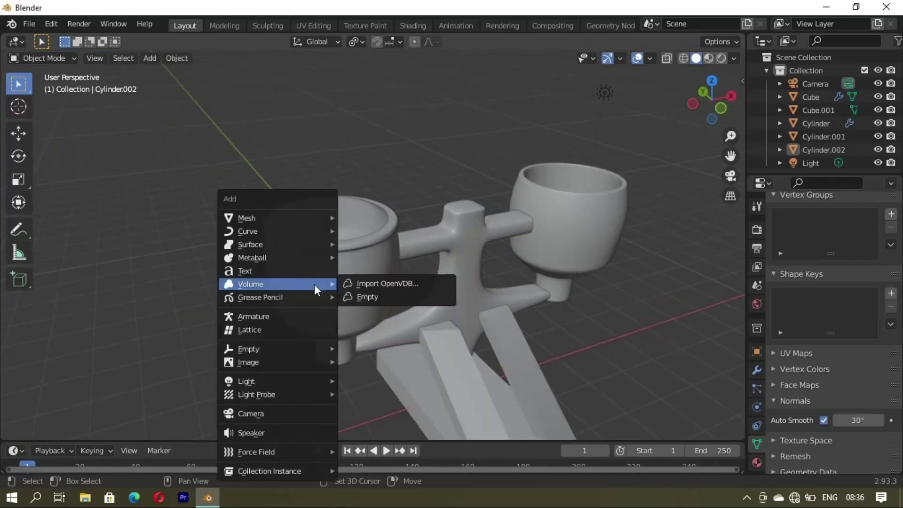
{"action": "left_click", "coordinate": [365, 245]}
{"action": "middle_click_drag", "start_coordinate": [326, 310], "coordinate": [447, 348]}
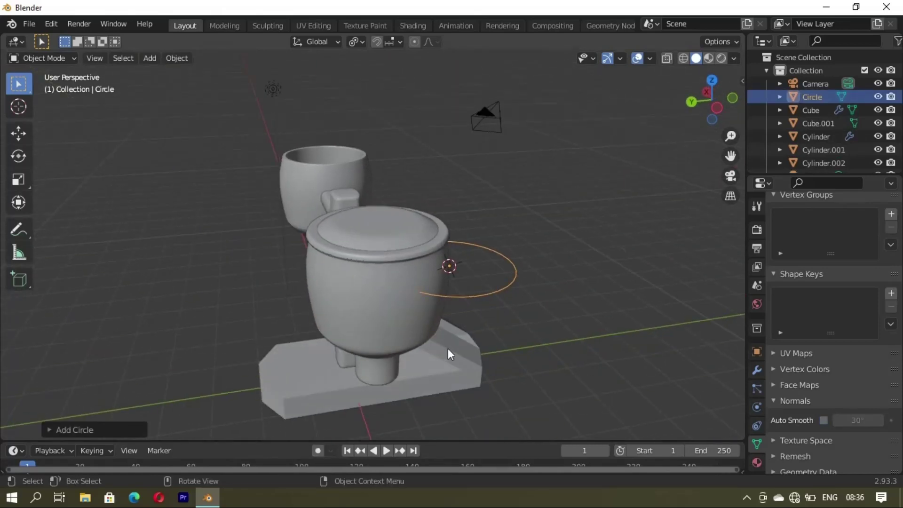
{"action": "key", "text": "g"}
{"action": "key", "text": "y"}
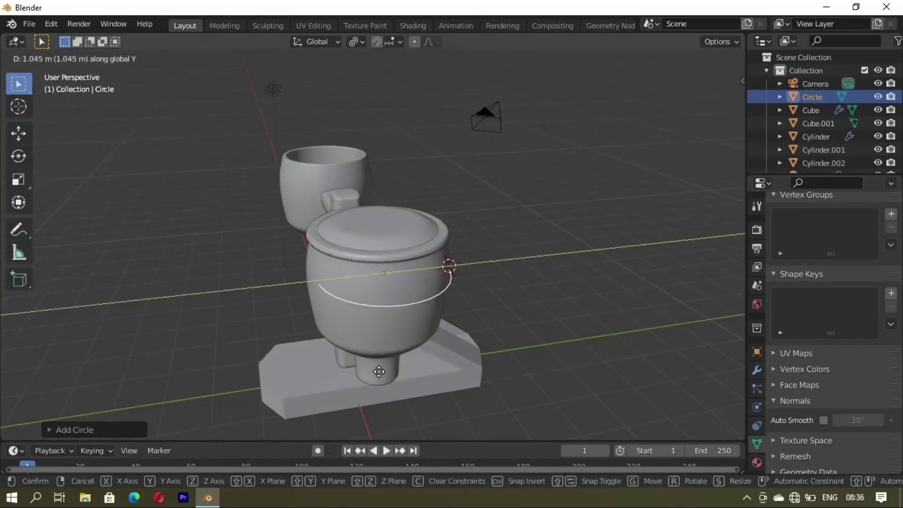
{"action": "left_click", "coordinate": [373, 373]}
{"action": "mouse_move", "coordinate": [428, 300]}
{"action": "middle_mouse_down"}
{"action": "mouse_move", "coordinate": [250, 337]}
{"action": "mouse_move", "coordinate": [323, 314]}
{"action": "mouse_move", "coordinate": [286, 301]}
{"action": "mouse_move", "coordinate": [377, 261]}
{"action": "middle_mouse_up"}
{"action": "key", "text": "Delete"}
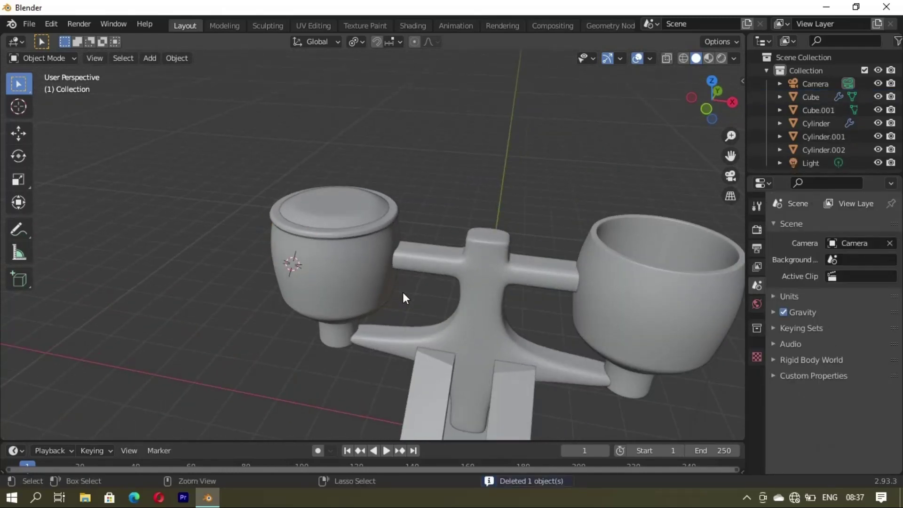
- Add a new circle at the lidded cup, lower it along Z and resize it
{"action": "left_click", "coordinate": [402, 292], "text": "ctrl"}
{"action": "key", "text": "Tab"}
{"action": "key", "text": "Tab"}
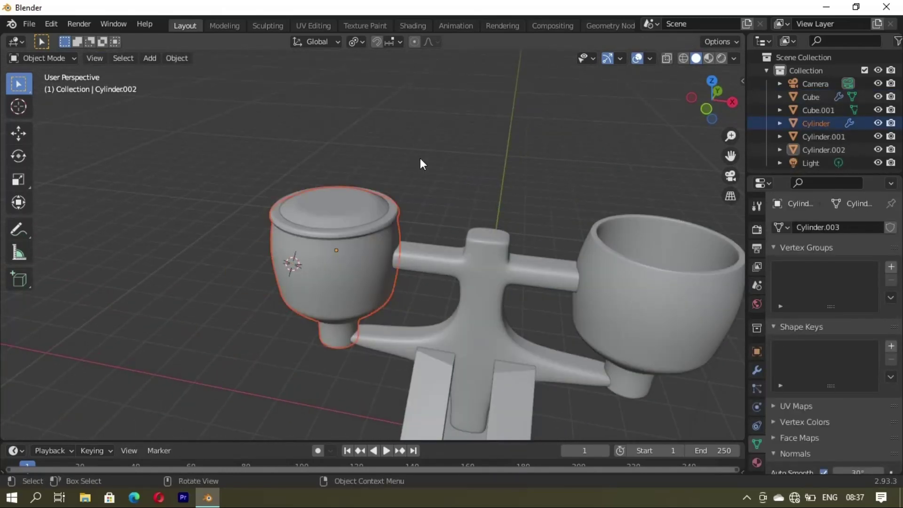
{"action": "mouse_move", "coordinate": [419, 158]}
{"action": "middle_mouse_down"}
{"action": "mouse_move", "coordinate": [397, 283]}
{"action": "mouse_move", "coordinate": [356, 264]}
{"action": "mouse_move", "coordinate": [346, 270]}
{"action": "mouse_move", "coordinate": [363, 273]}
{"action": "middle_mouse_up"}
{"action": "key", "text": "shift+a"}
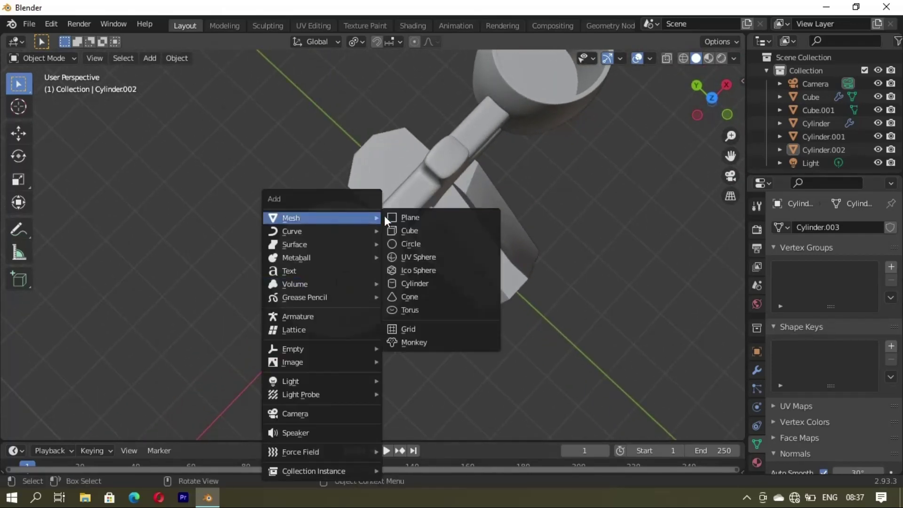
{"action": "left_click", "coordinate": [401, 244]}
{"action": "mouse_move", "coordinate": [402, 245]}
{"action": "middle_mouse_down"}
{"action": "mouse_move", "coordinate": [406, 320]}
{"action": "mouse_move", "coordinate": [359, 217]}
{"action": "mouse_move", "coordinate": [371, 290]}
{"action": "mouse_move", "coordinate": [625, 315]}
{"action": "mouse_move", "coordinate": [306, 332]}
{"action": "mouse_move", "coordinate": [378, 328]}
{"action": "mouse_move", "coordinate": [361, 317]}
{"action": "mouse_move", "coordinate": [195, 299]}
{"action": "mouse_move", "coordinate": [381, 322]}
{"action": "mouse_move", "coordinate": [388, 348]}
{"action": "middle_mouse_up"}
{"action": "key", "text": "g"}
{"action": "key", "text": "z"}
{"action": "left_click", "coordinate": [348, 314]}
{"action": "key", "text": "s"}
{"action": "left_click", "coordinate": [304, 341]}
- Shift the circle along X, enlarge it to about 1.15, and raise it just below the lid
{"action": "key", "text": "g"}
{"action": "key", "text": "x"}
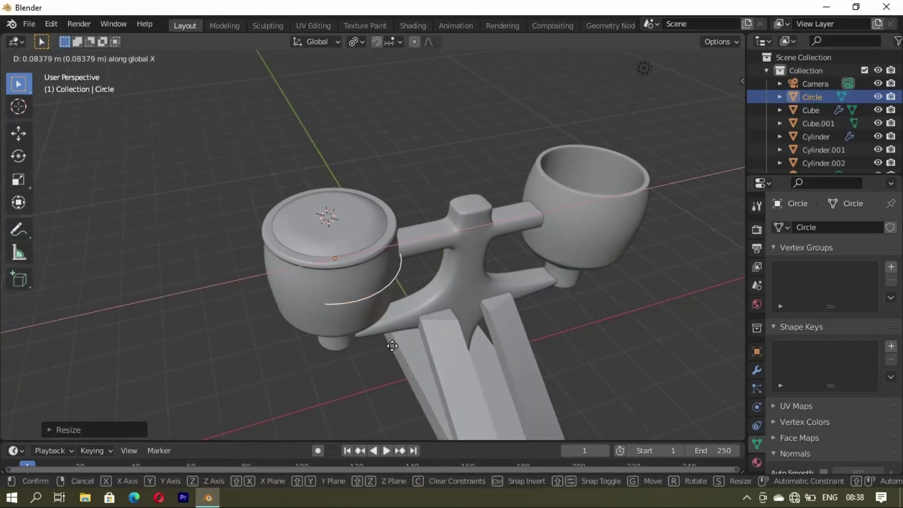
{"action": "left_click", "coordinate": [388, 347]}
{"action": "mouse_move", "coordinate": [388, 347]}
{"action": "middle_mouse_down"}
{"action": "mouse_move", "coordinate": [307, 315]}
{"action": "mouse_move", "coordinate": [408, 300]}
{"action": "mouse_move", "coordinate": [596, 304]}
{"action": "mouse_move", "coordinate": [494, 319]}
{"action": "mouse_move", "coordinate": [386, 275]}
{"action": "mouse_move", "coordinate": [385, 293]}
{"action": "middle_mouse_up"}
{"action": "key", "text": "g"}
{"action": "key", "text": "x"}
{"action": "key", "text": "s"}
{"action": "left_click", "coordinate": [309, 320]}
{"action": "key", "text": "g"}
{"action": "key", "text": "z"}
{"action": "left_click", "coordinate": [480, 310]}
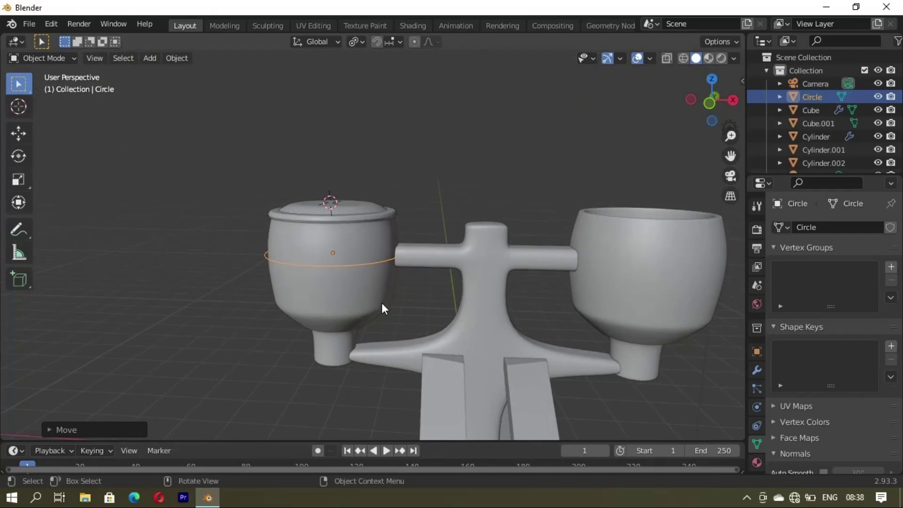
- Extrude the circle's edges into a band around the cup, cancelling an extra reshape
{"action": "key", "text": "Tab"}
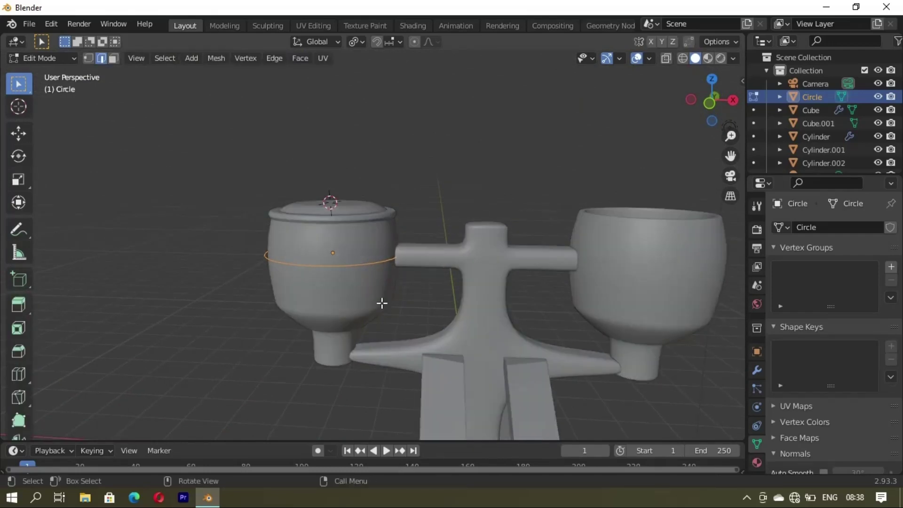
{"action": "key", "text": "g"}
{"action": "left_click", "coordinate": [380, 309]}
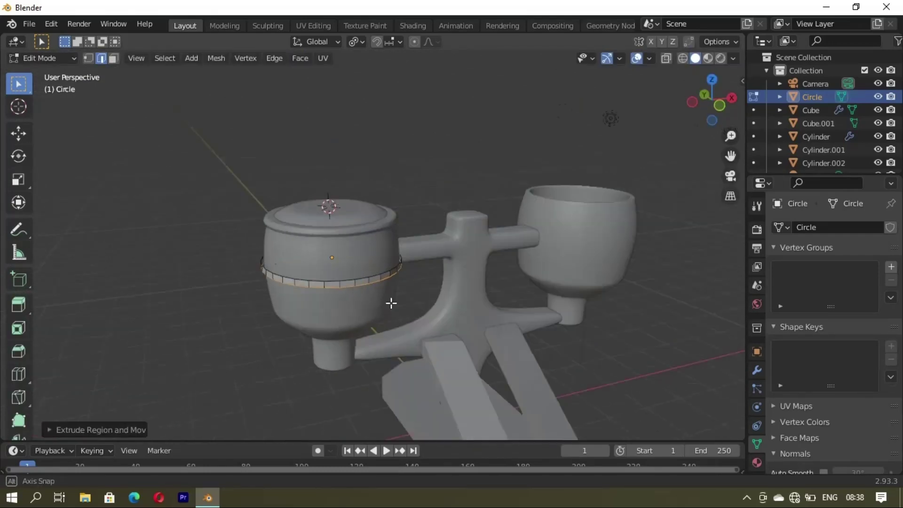
{"action": "middle_click_drag", "start_coordinate": [391, 303], "coordinate": [372, 312]}
{"action": "key", "text": "e"}
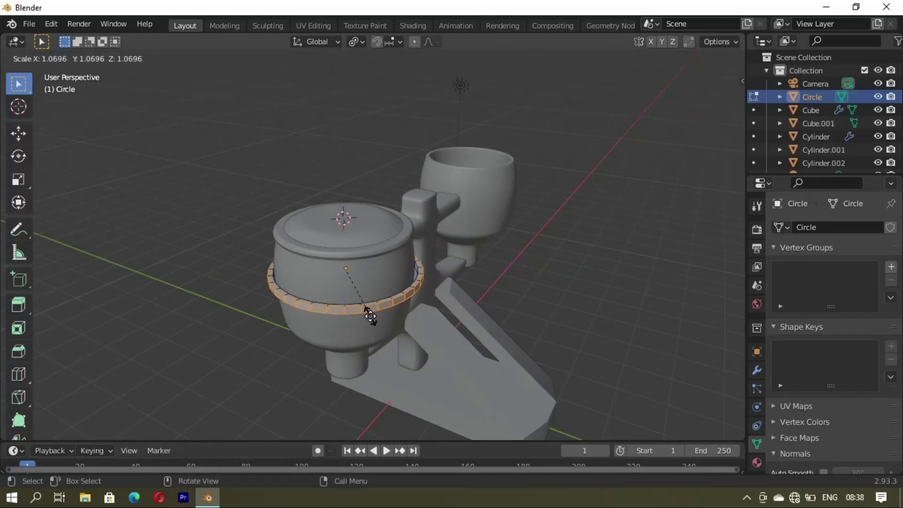
{"action": "right_click", "coordinate": [364, 310]}
{"action": "mouse_move", "coordinate": [364, 310]}
{"action": "middle_mouse_down"}
{"action": "mouse_move", "coordinate": [447, 318]}
{"action": "mouse_move", "coordinate": [454, 334]}
{"action": "mouse_move", "coordinate": [460, 318]}
{"action": "middle_mouse_up"}
{"action": "key", "text": "Tab"}
{"action": "right_click", "coordinate": [507, 269]}
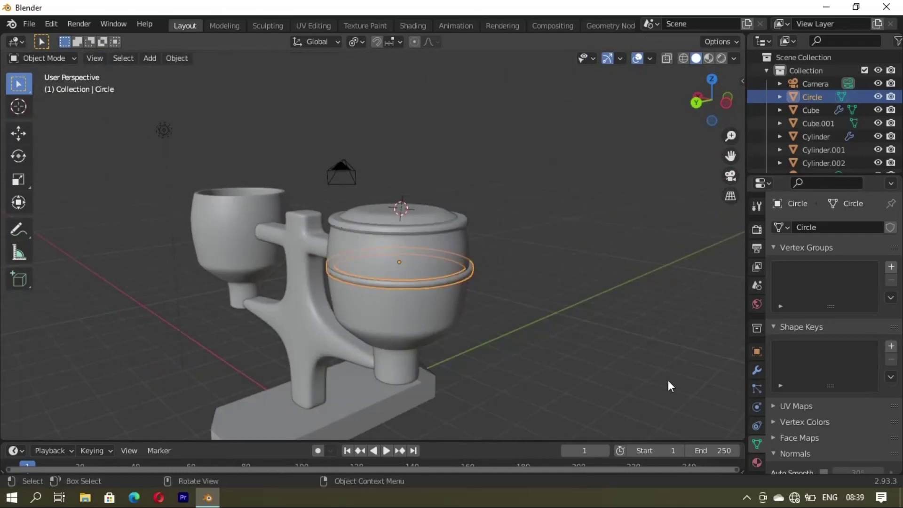
{"action": "middle_click_drag", "start_coordinate": [494, 292], "coordinate": [601, 318]}
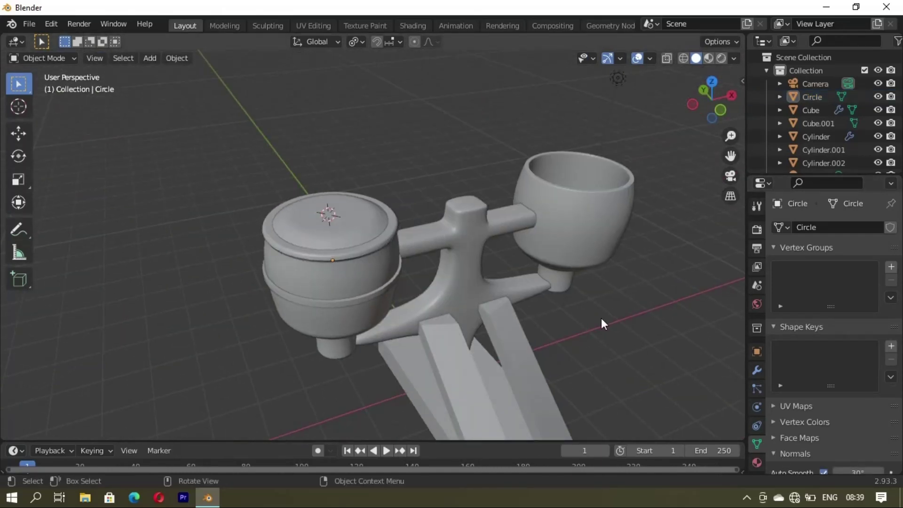
- Add a Subdivision Surface modifier (levels 3) to smooth the ring
{"action": "left_click", "coordinate": [756, 370]}
{"action": "left_click", "coordinate": [833, 227]}
{"action": "left_click", "coordinate": [644, 466]}
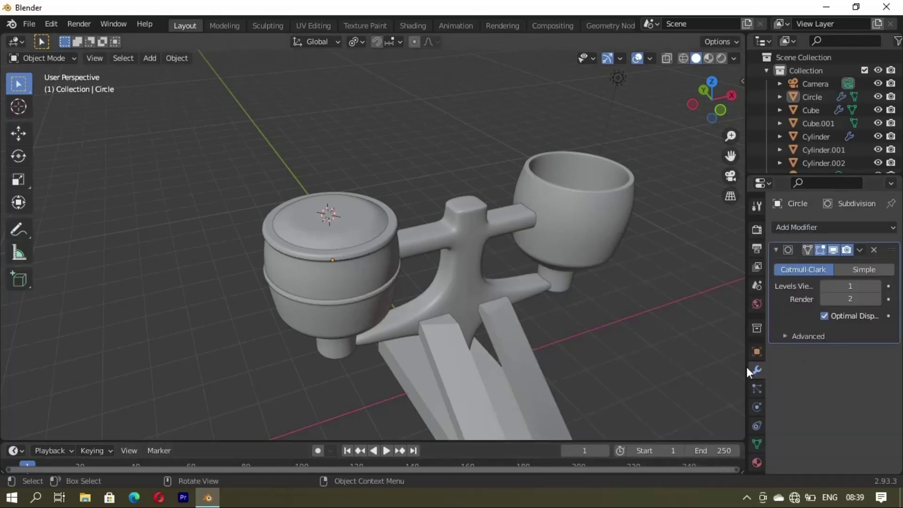
{"action": "mouse_move", "coordinate": [681, 296]}
{"action": "middle_mouse_down"}
{"action": "mouse_move", "coordinate": [469, 316]}
{"action": "mouse_move", "coordinate": [525, 296]}
{"action": "mouse_move", "coordinate": [435, 280]}
{"action": "middle_mouse_up"}
- Select all the ring's vertices and nudge them slightly along X
{"action": "key", "text": "Tab"}
{"action": "mouse_move", "coordinate": [373, 288]}
{"action": "middle_mouse_down"}
{"action": "mouse_move", "coordinate": [379, 308]}
{"action": "mouse_move", "coordinate": [399, 188]}
{"action": "mouse_move", "coordinate": [493, 196]}
{"action": "mouse_move", "coordinate": [410, 178]}
{"action": "middle_mouse_up"}
{"action": "scroll", "coordinate": [399, 187], "scroll_direction": "up", "scroll_amount": 2}
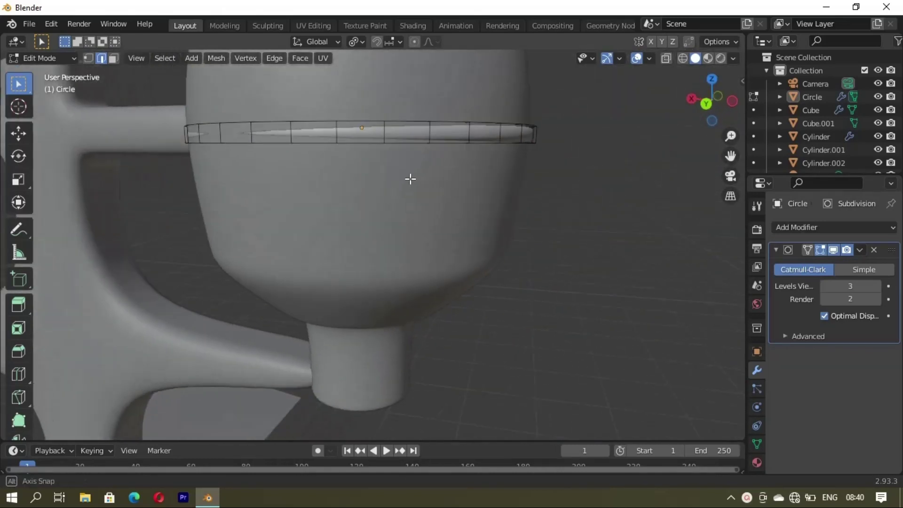
{"action": "key", "text": "a"}
{"action": "key", "text": "g"}
{"action": "key", "text": "x"}
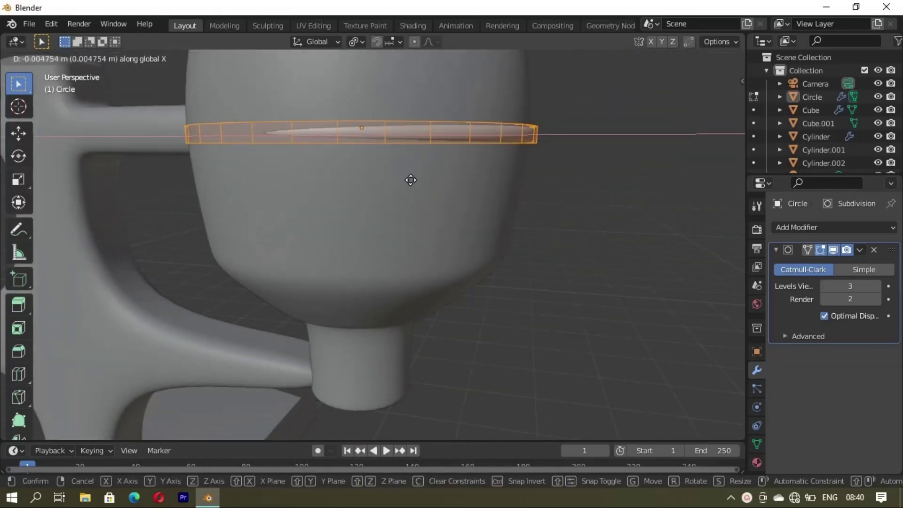
{"action": "left_click", "coordinate": [407, 182]}
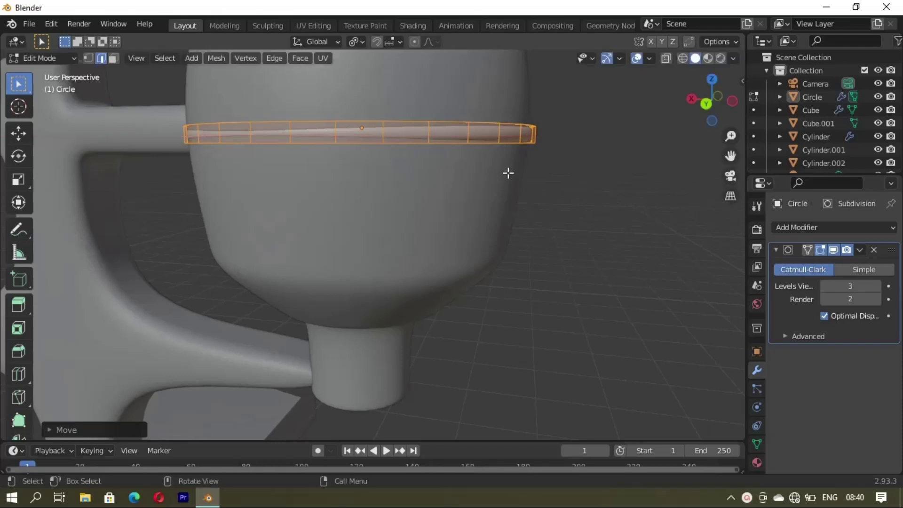
{"action": "key", "text": "alt+a"}
- Nudge the ring's vertices along Y, then return to object mode to view the banded cup
{"action": "mouse_move", "coordinate": [509, 172]}
{"action": "middle_mouse_down"}
{"action": "mouse_move", "coordinate": [471, 218]}
{"action": "mouse_move", "coordinate": [340, 219]}
{"action": "mouse_move", "coordinate": [446, 241]}
{"action": "mouse_move", "coordinate": [357, 232]}
{"action": "middle_mouse_up"}
{"action": "scroll", "coordinate": [312, 227], "scroll_direction": "down", "scroll_amount": 3}
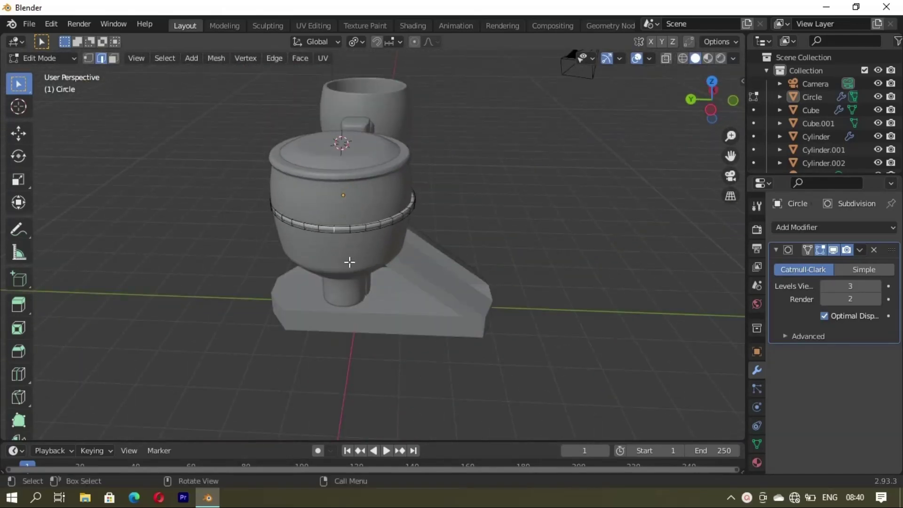
{"action": "key", "text": "g"}
{"action": "key", "text": "y"}
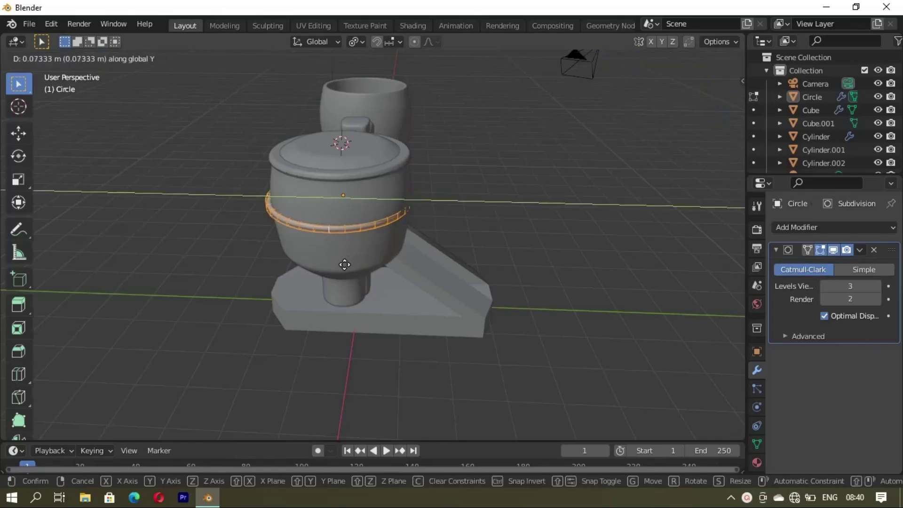
{"action": "left_click", "coordinate": [345, 264]}
{"action": "mouse_move", "coordinate": [344, 265]}
{"action": "middle_mouse_down"}
{"action": "mouse_move", "coordinate": [448, 218]}
{"action": "mouse_move", "coordinate": [454, 264]}
{"action": "mouse_move", "coordinate": [496, 224]}
{"action": "mouse_move", "coordinate": [490, 195]}
{"action": "mouse_move", "coordinate": [286, 221]}
{"action": "mouse_move", "coordinate": [417, 202]}
{"action": "mouse_move", "coordinate": [426, 231]}
{"action": "middle_mouse_up"}
{"action": "key", "text": "alt+a"}
{"action": "key", "text": "Tab"}
{"action": "middle_click_drag", "start_coordinate": [474, 182], "coordinate": [353, 186]}
{"action": "scroll", "coordinate": [352, 185], "scroll_direction": "up", "scroll_amount": 4}
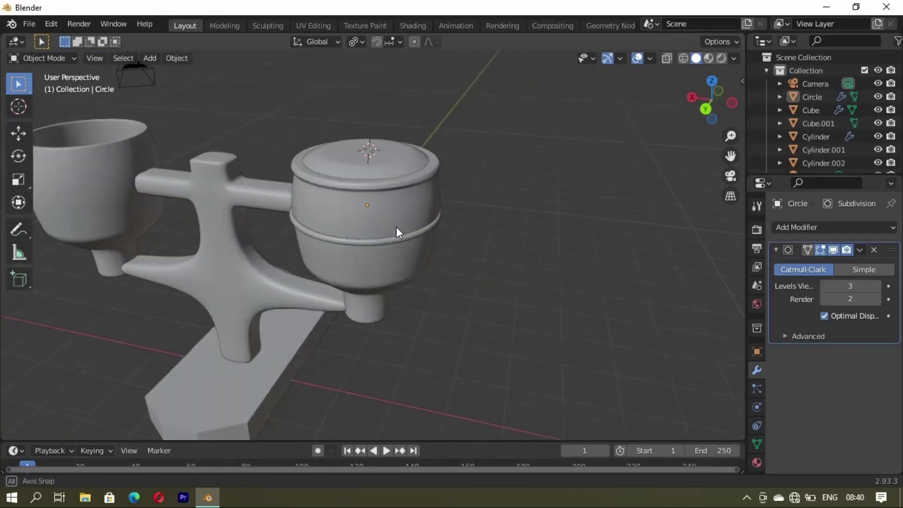
{"action": "mouse_move", "coordinate": [396, 226]}
{"action": "middle_mouse_down"}
{"action": "mouse_move", "coordinate": [467, 201]}
{"action": "mouse_move", "coordinate": [389, 204]}
{"action": "mouse_move", "coordinate": [330, 177]}
{"action": "mouse_move", "coordinate": [362, 191]}
{"action": "mouse_move", "coordinate": [347, 211]}
{"action": "mouse_move", "coordinate": [476, 267]}
{"action": "mouse_move", "coordinate": [548, 323]}
{"action": "mouse_move", "coordinate": [550, 281]}
{"action": "middle_mouse_up"}
- Add a cube and scale it down small next to the lidded cup
{"action": "key", "text": "shift+a"}
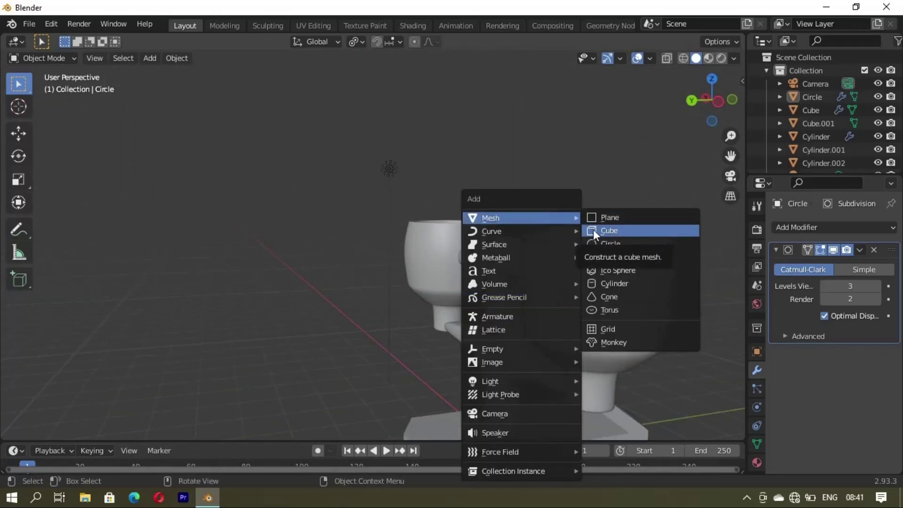
{"action": "left_click", "coordinate": [595, 229]}
{"action": "key", "text": "s"}
{"action": "left_click", "coordinate": [563, 303]}
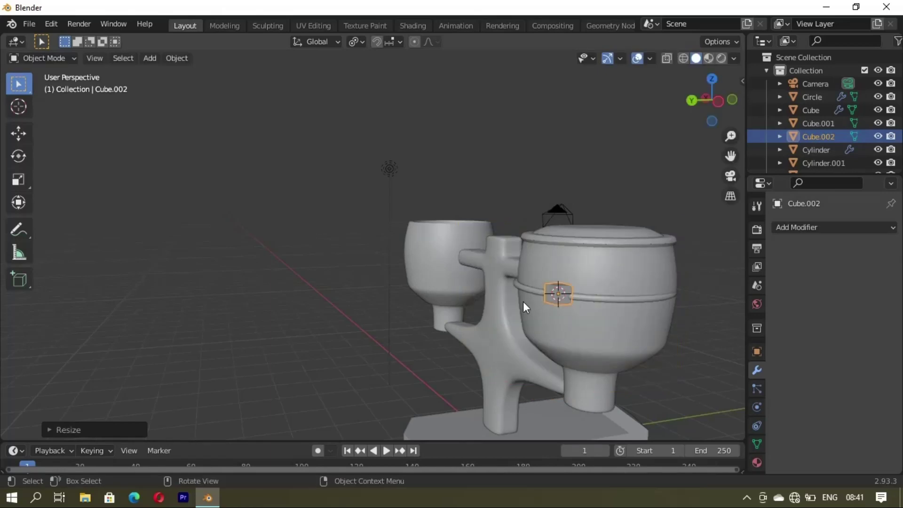
{"action": "mouse_move", "coordinate": [522, 301]}
{"action": "middle_mouse_down"}
{"action": "mouse_move", "coordinate": [555, 266]}
{"action": "mouse_move", "coordinate": [628, 287]}
{"action": "mouse_move", "coordinate": [617, 285]}
{"action": "mouse_move", "coordinate": [628, 304]}
{"action": "mouse_move", "coordinate": [601, 323]}
{"action": "middle_mouse_up"}
{"action": "key", "text": "s"}
{"action": "left_click", "coordinate": [597, 317]}
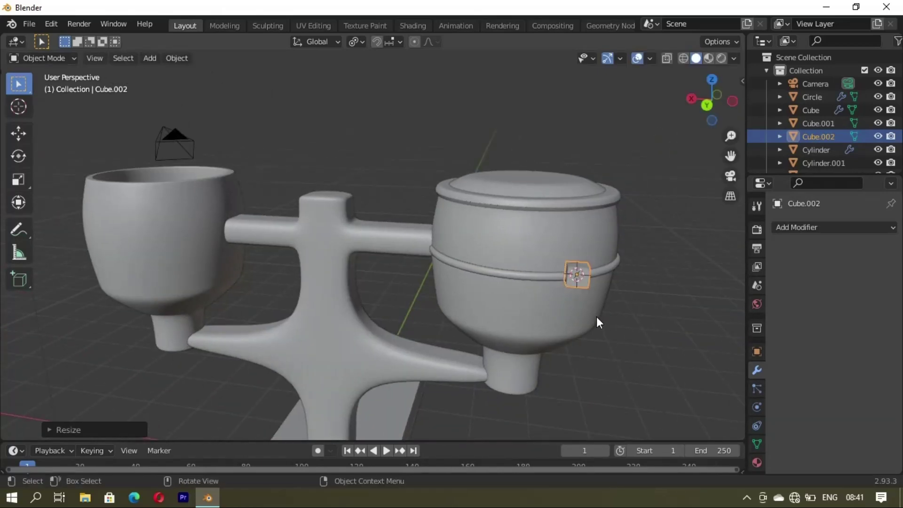
- Reselect the small cube and stretch it vertically along Z
{"action": "key", "text": "a"}
{"action": "key", "text": "z"}
{"action": "key", "text": "alt+a"}
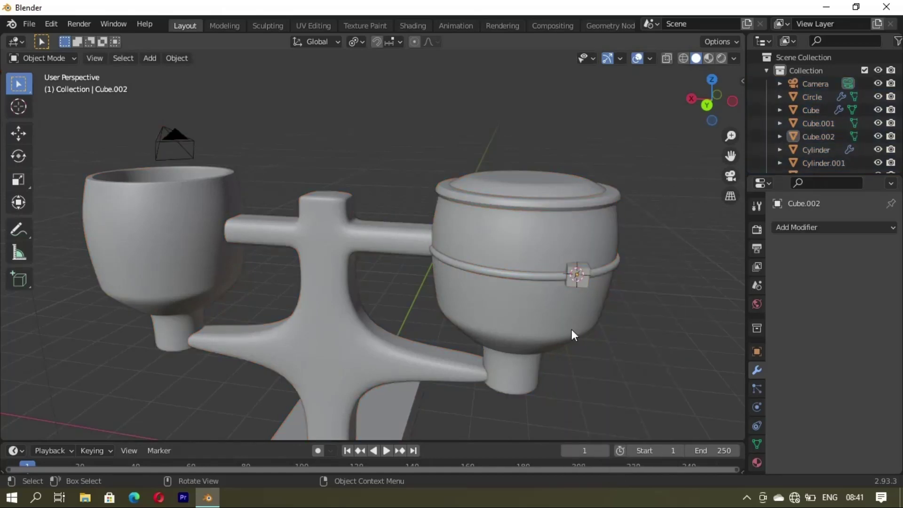
{"action": "key", "text": "a"}
{"action": "key", "text": "z"}
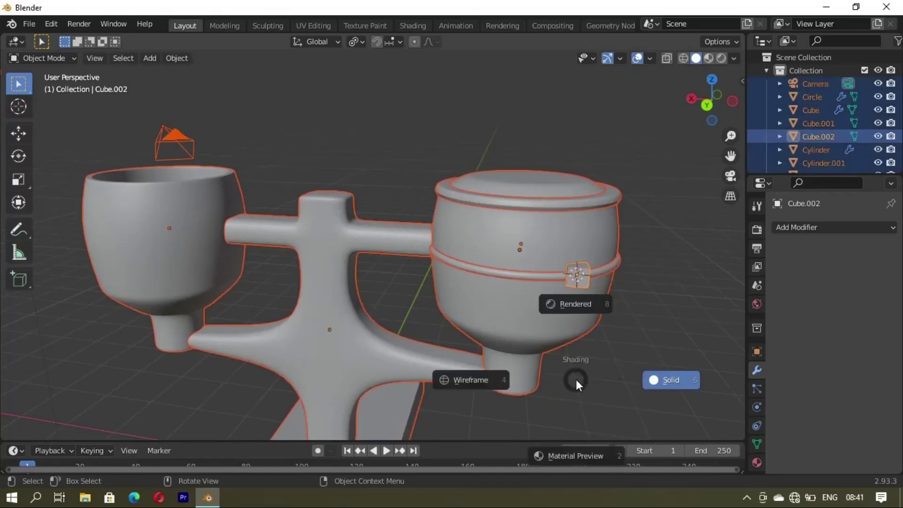
{"action": "key", "text": "alt+a"}
{"action": "left_click", "coordinate": [581, 274]}
{"action": "key", "text": "s"}
{"action": "key", "text": "z"}
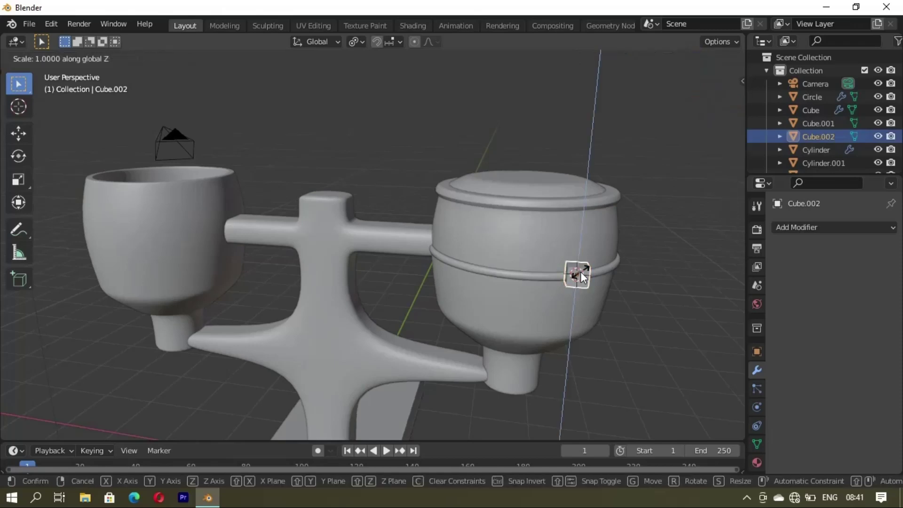
{"action": "left_click", "coordinate": [582, 297]}
- From a front view of the cup, make the cube thinner and rotate it
{"action": "mouse_move", "coordinate": [582, 297]}
{"action": "middle_mouse_down"}
{"action": "mouse_move", "coordinate": [671, 311]}
{"action": "mouse_move", "coordinate": [594, 329]}
{"action": "middle_mouse_up"}
{"action": "mouse_move", "coordinate": [503, 338]}
{"action": "middle_mouse_down"}
{"action": "mouse_move", "coordinate": [538, 352]}
{"action": "mouse_move", "coordinate": [578, 343]}
{"action": "middle_mouse_up"}
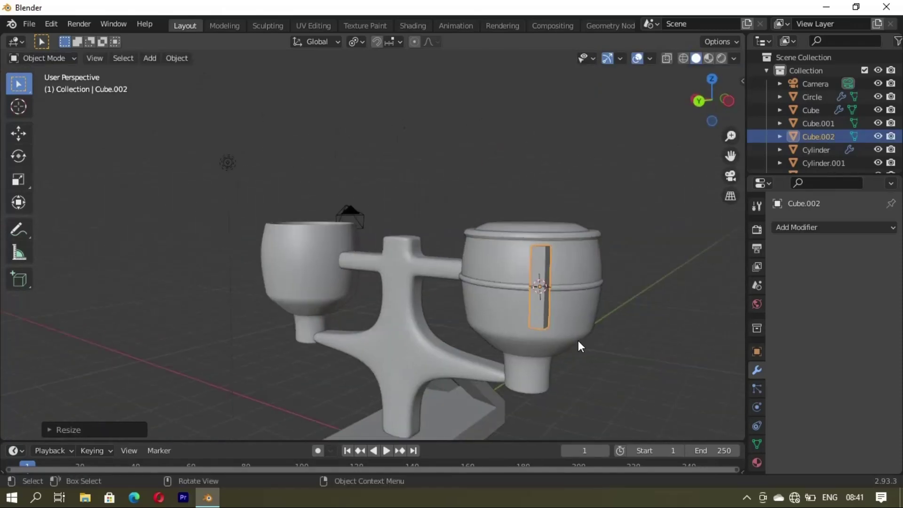
{"action": "key", "text": "s"}
{"action": "left_click", "coordinate": [545, 318]}
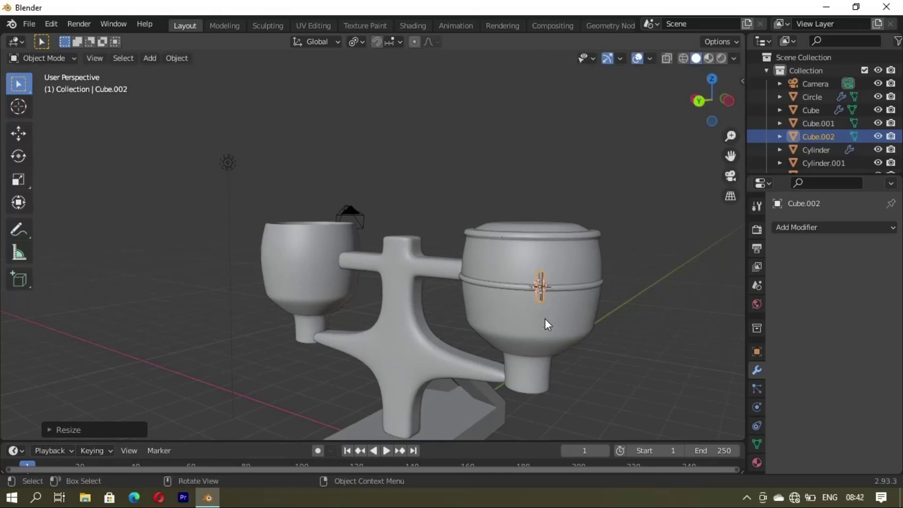
{"action": "key", "text": "r"}
{"action": "left_click", "coordinate": [547, 318]}
- Stretch the strip tall along Z, tilt it about Y onto the cup's side, then delete it
{"action": "key", "text": "s"}
{"action": "key", "text": "z"}
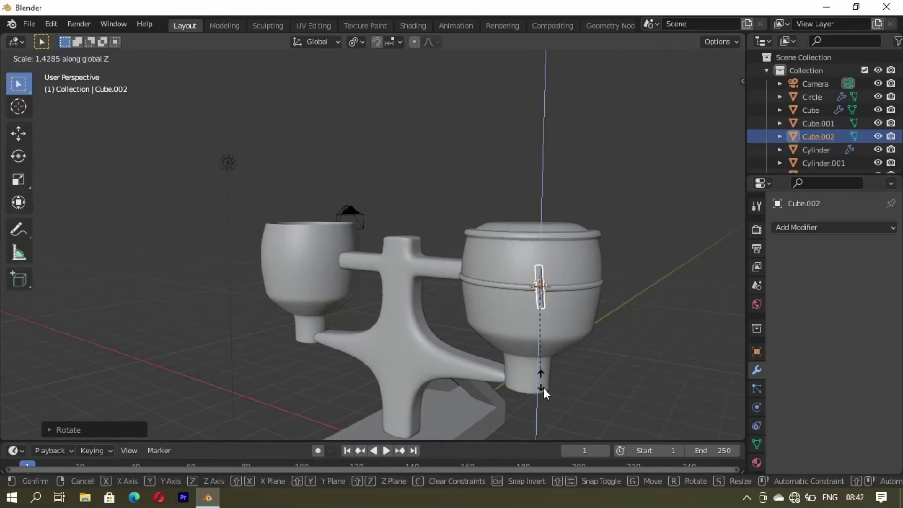
{"action": "left_click", "coordinate": [556, 119]}
{"action": "middle_click_drag", "start_coordinate": [556, 120], "coordinate": [543, 304]}
{"action": "key", "text": "r"}
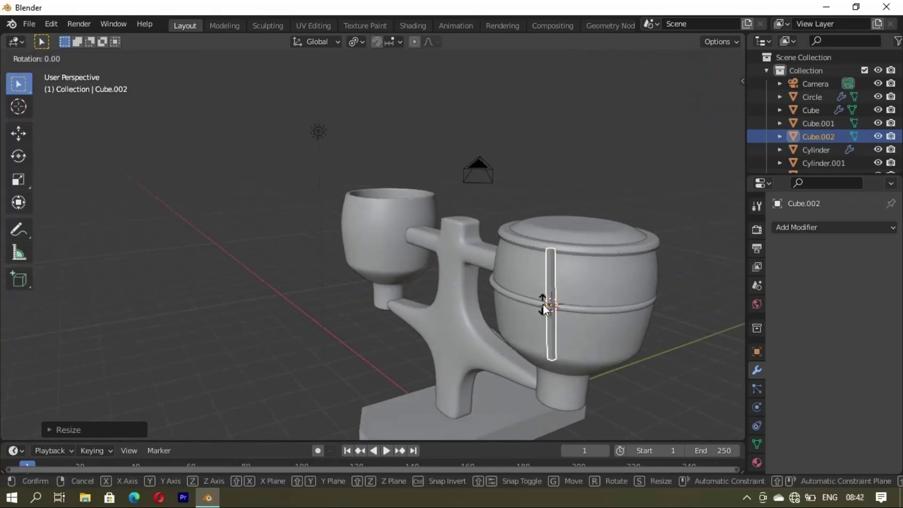
{"action": "key", "text": "y"}
{"action": "left_click", "coordinate": [541, 304]}
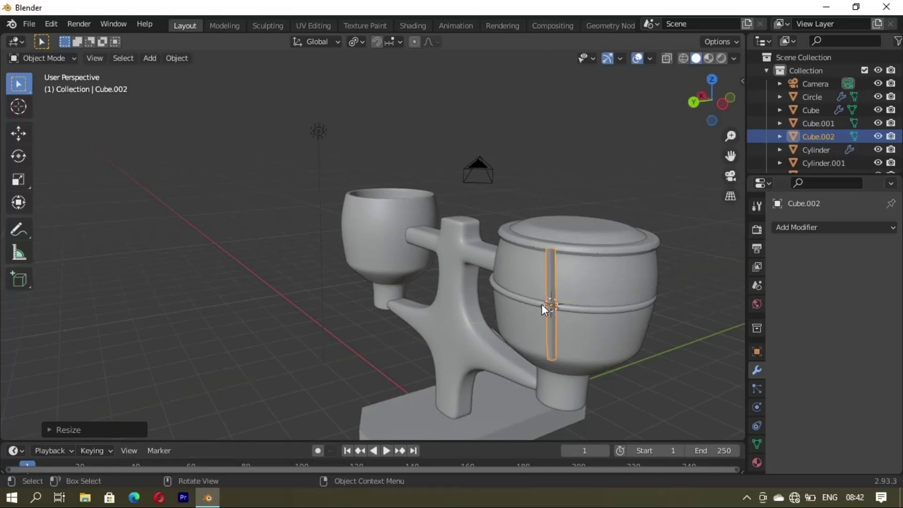
{"action": "key", "text": "Delete"}
{"action": "mouse_move", "coordinate": [572, 235]}
{"action": "middle_mouse_down"}
{"action": "mouse_move", "coordinate": [506, 227]}
{"action": "mouse_move", "coordinate": [425, 146]}
{"action": "mouse_move", "coordinate": [458, 244]}
{"action": "middle_mouse_up"}
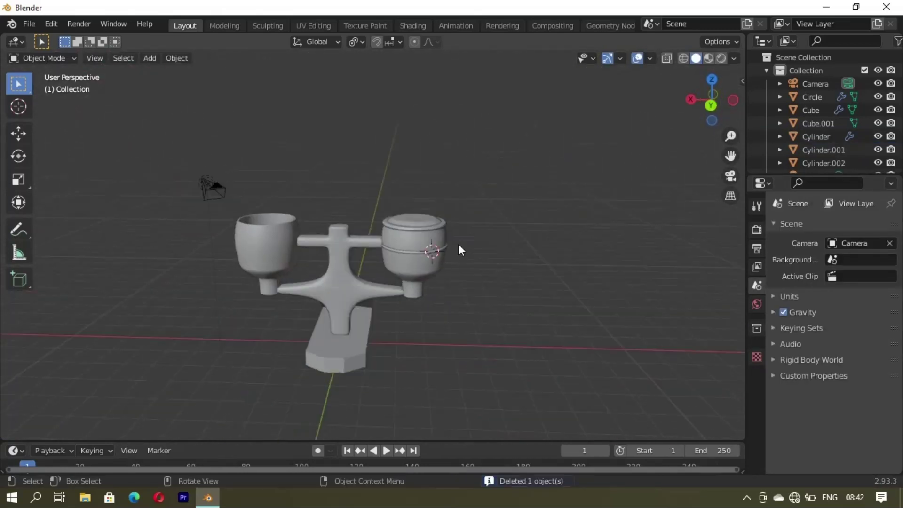
- Delete the left cup
{"action": "left_click", "coordinate": [261, 229]}
{"action": "key", "text": "Delete"}
{"action": "mouse_move", "coordinate": [312, 328]}
{"action": "middle_mouse_down"}
{"action": "mouse_move", "coordinate": [399, 228]}
{"action": "mouse_move", "coordinate": [475, 262]}
{"action": "middle_mouse_up"}
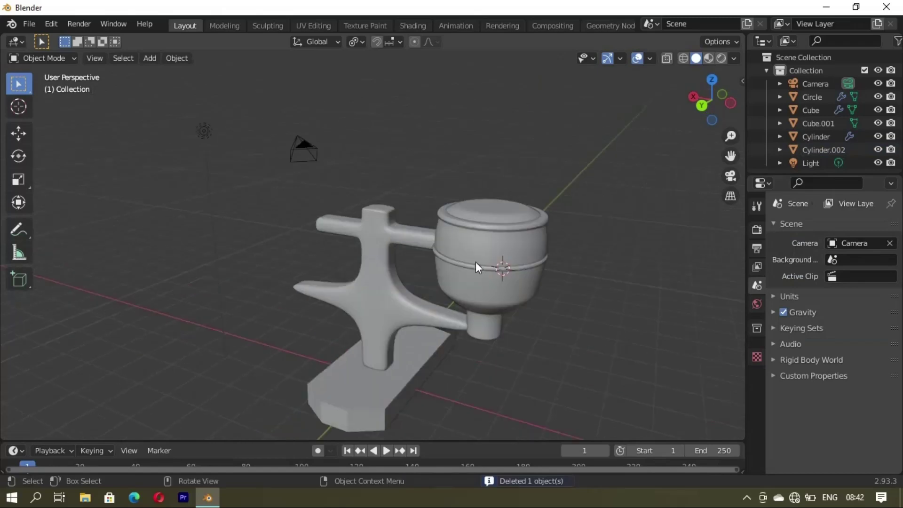
- Duplicate the right cup with its ring and move the copy along X onto the stand's left arm
{"action": "left_click", "coordinate": [479, 224]}
{"action": "left_click", "coordinate": [475, 268], "text": "shift"}
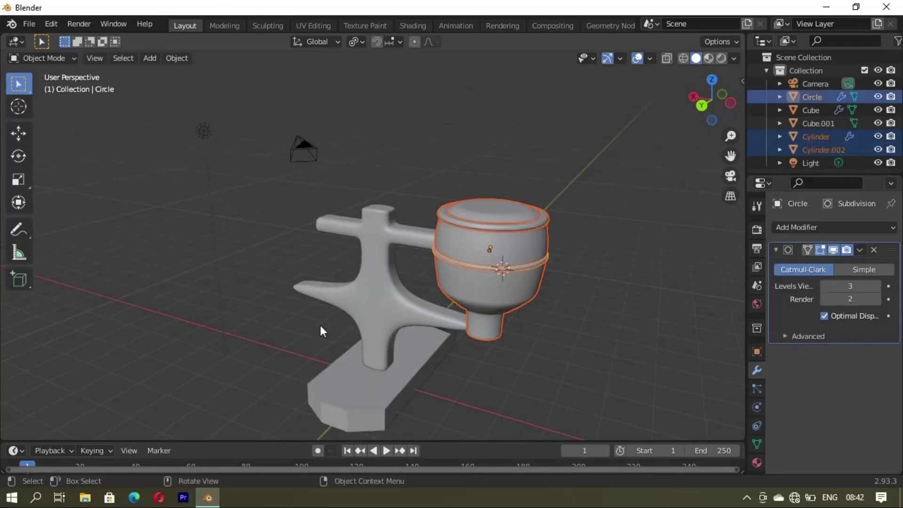
{"action": "middle_click_drag", "start_coordinate": [320, 325], "coordinate": [345, 331]}
{"action": "key", "text": "shift+d"}
{"action": "key", "text": "x"}
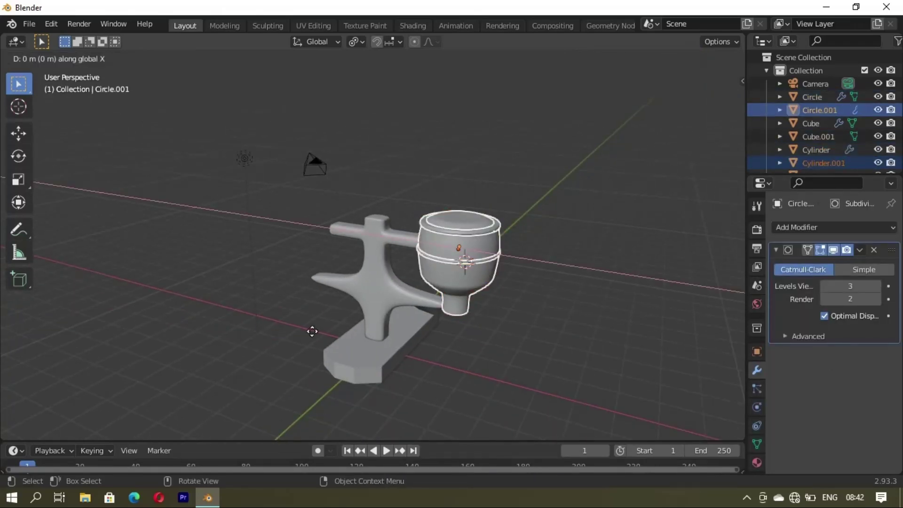
{"action": "left_click", "coordinate": [193, 291]}
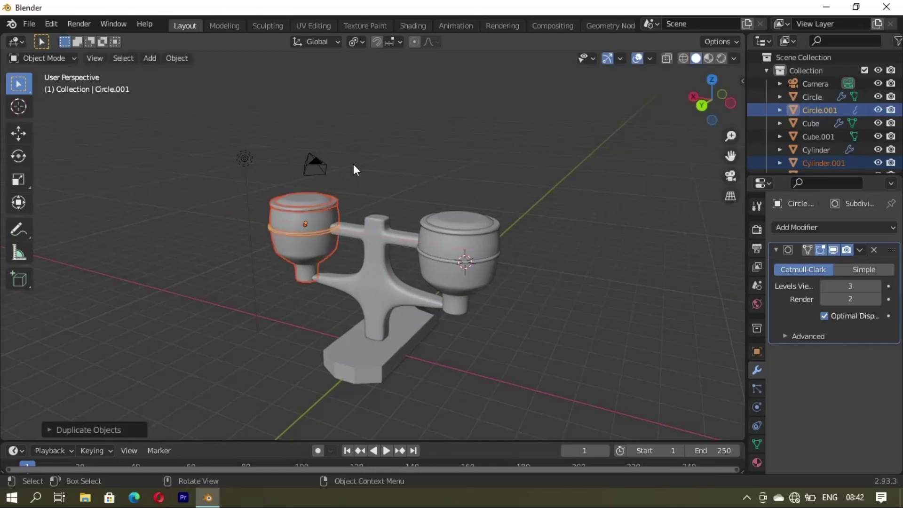
{"action": "left_click", "coordinate": [354, 165]}
{"action": "mouse_move", "coordinate": [371, 238]}
{"action": "middle_mouse_down"}
{"action": "mouse_move", "coordinate": [423, 232]}
{"action": "mouse_move", "coordinate": [282, 263]}
{"action": "mouse_move", "coordinate": [359, 234]}
{"action": "mouse_move", "coordinate": [276, 239]}
{"action": "mouse_move", "coordinate": [285, 216]}
{"action": "mouse_move", "coordinate": [335, 251]}
{"action": "middle_mouse_up"}
- Give the stand's base a Subdivision Surface modifier with viewport level 3
{"action": "left_click", "coordinate": [324, 342]}
{"action": "left_click", "coordinate": [803, 226]}
{"action": "scroll", "coordinate": [625, 456], "scroll_direction": "down", "scroll_amount": 1}
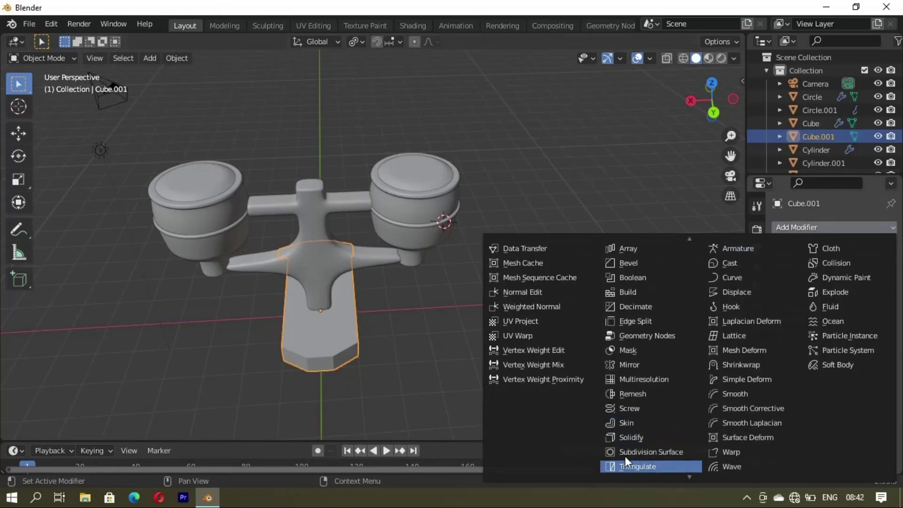
{"action": "left_click", "coordinate": [624, 456]}
{"action": "left_click", "coordinate": [877, 286]}
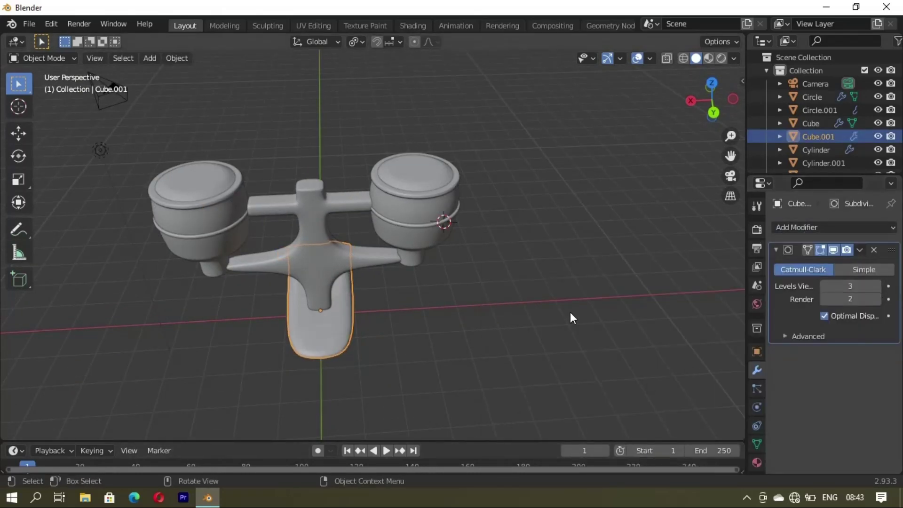
{"action": "middle_click_drag", "start_coordinate": [570, 312], "coordinate": [558, 313]}
- In Edit Mode, add two edge loops across the base's prongs
{"action": "key", "text": "Tab"}
{"action": "mouse_move", "coordinate": [419, 303]}
{"action": "middle_mouse_down"}
{"action": "mouse_move", "coordinate": [513, 260]}
{"action": "mouse_move", "coordinate": [483, 288]}
{"action": "mouse_move", "coordinate": [453, 346]}
{"action": "mouse_move", "coordinate": [461, 371]}
{"action": "middle_mouse_up"}
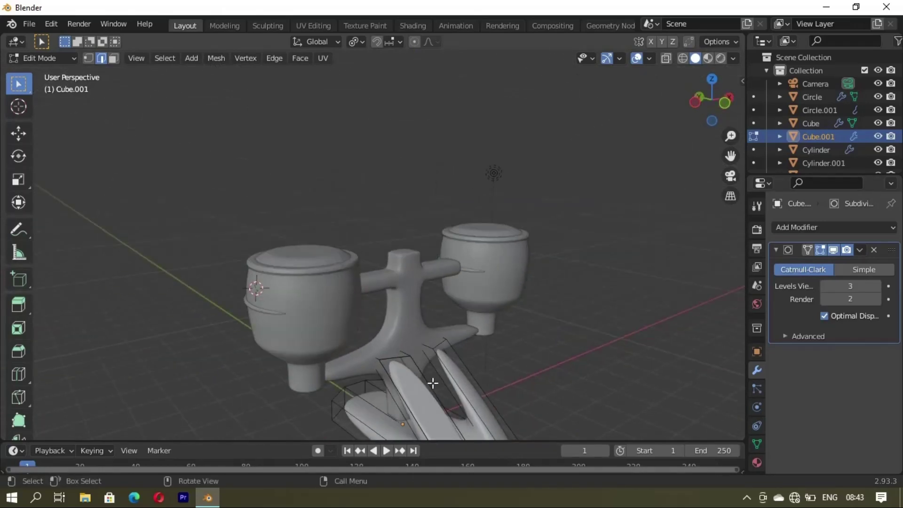
{"action": "scroll", "coordinate": [432, 383], "scroll_direction": "down", "scroll_amount": 3}
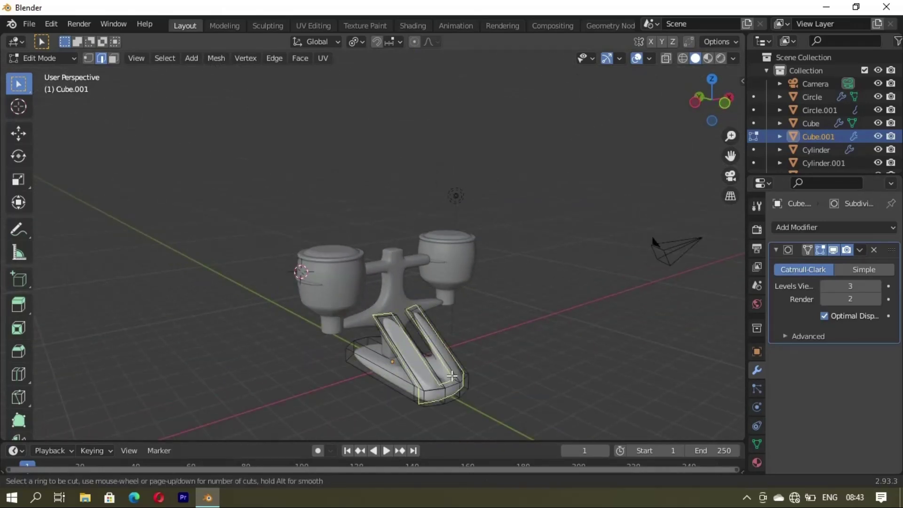
{"action": "left_click", "coordinate": [414, 367]}
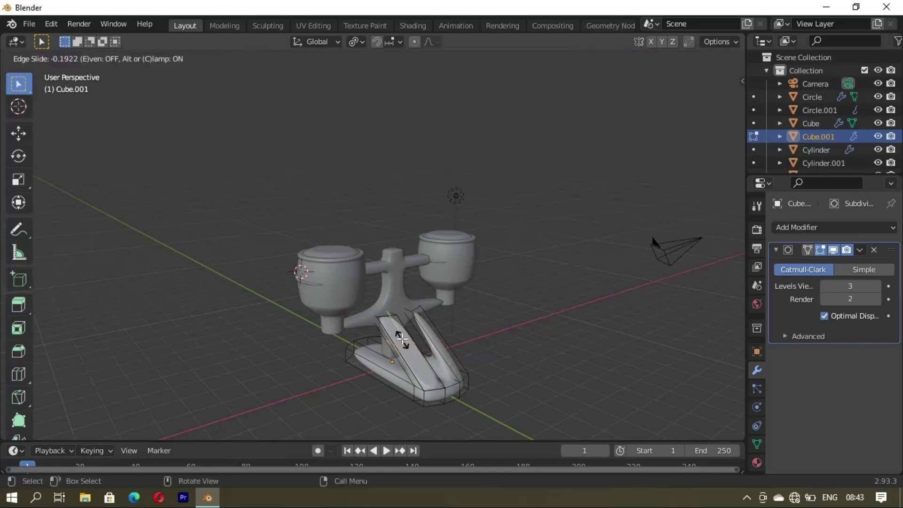
{"action": "left_click", "coordinate": [394, 319]}
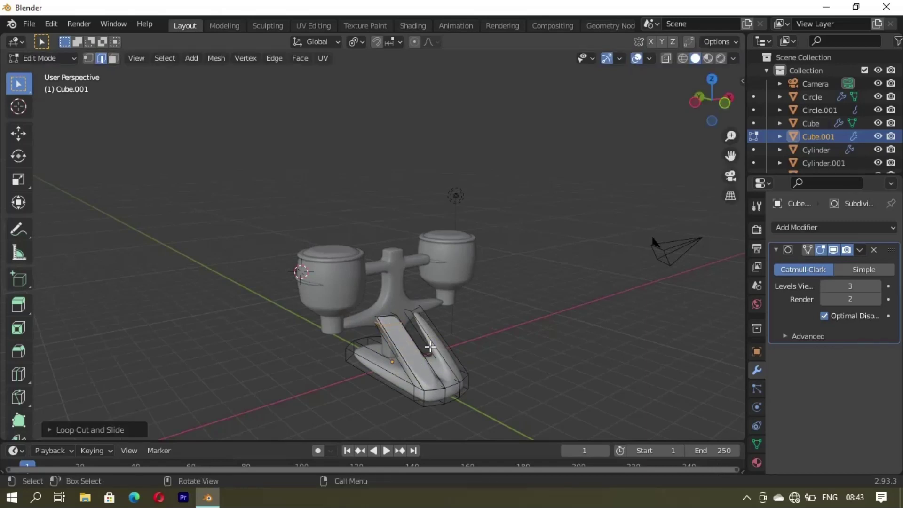
{"action": "key", "text": "ctrl+r"}
{"action": "left_click", "coordinate": [428, 340]}
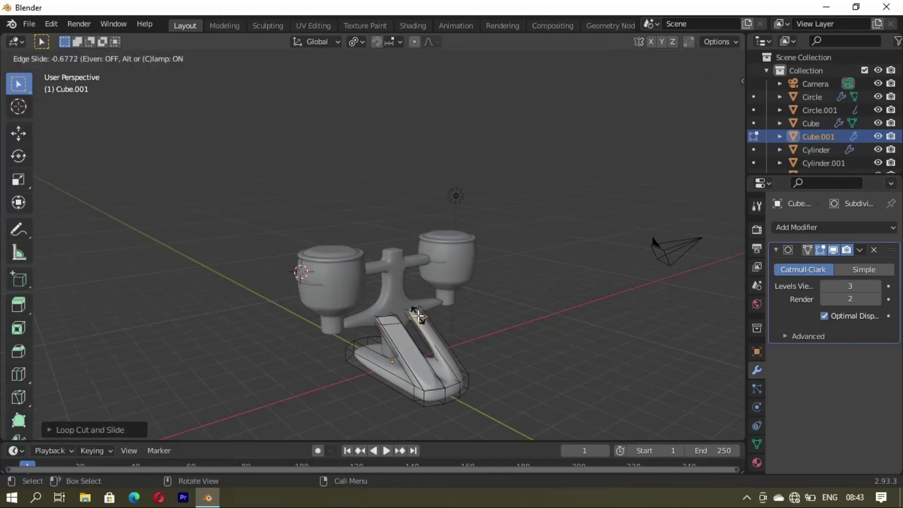
{"action": "left_click", "coordinate": [415, 314]}
- Add an edge loop near the base's end and isolate the base in local view
{"action": "middle_click_drag", "start_coordinate": [492, 324], "coordinate": [491, 320]}
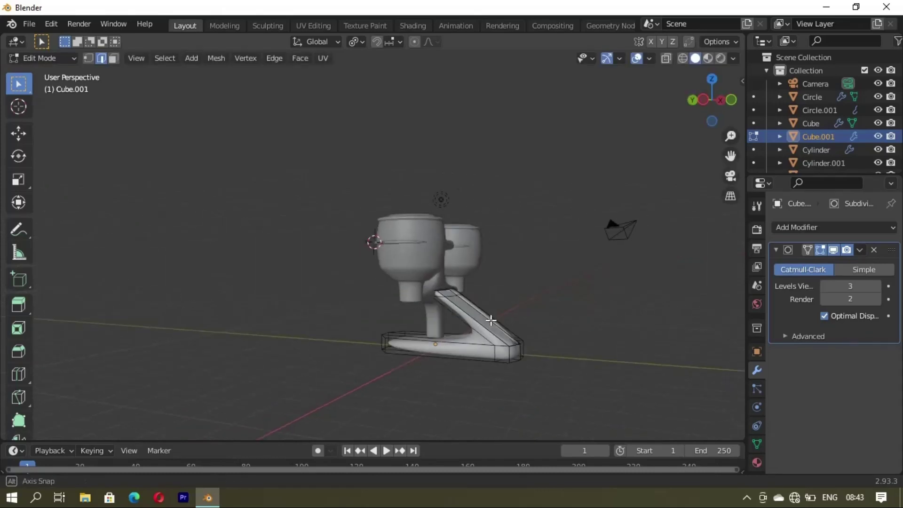
{"action": "left_click", "coordinate": [437, 344]}
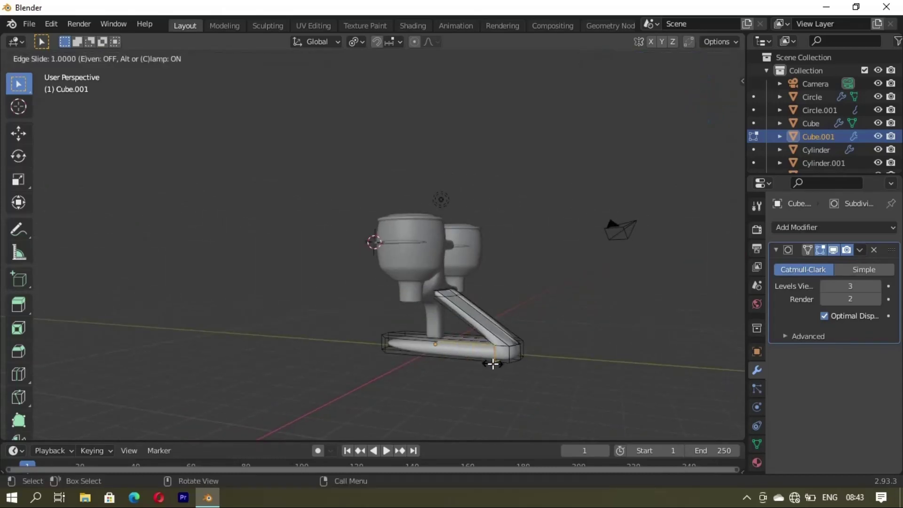
{"action": "left_click", "coordinate": [378, 334]}
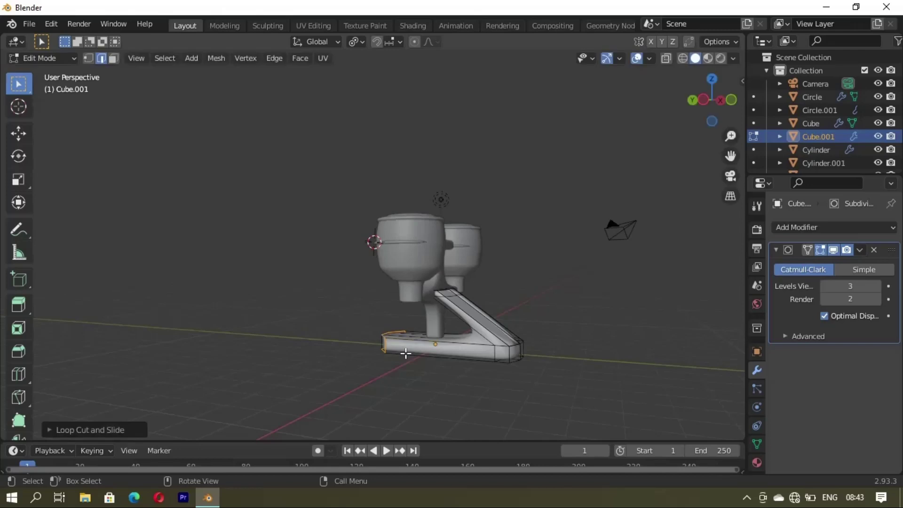
{"action": "mouse_move", "coordinate": [406, 355]}
{"action": "middle_mouse_down"}
{"action": "mouse_move", "coordinate": [464, 347]}
{"action": "mouse_move", "coordinate": [534, 316]}
{"action": "mouse_move", "coordinate": [420, 308]}
{"action": "middle_mouse_up"}
{"action": "scroll", "coordinate": [420, 308], "scroll_direction": "up", "scroll_amount": 1}
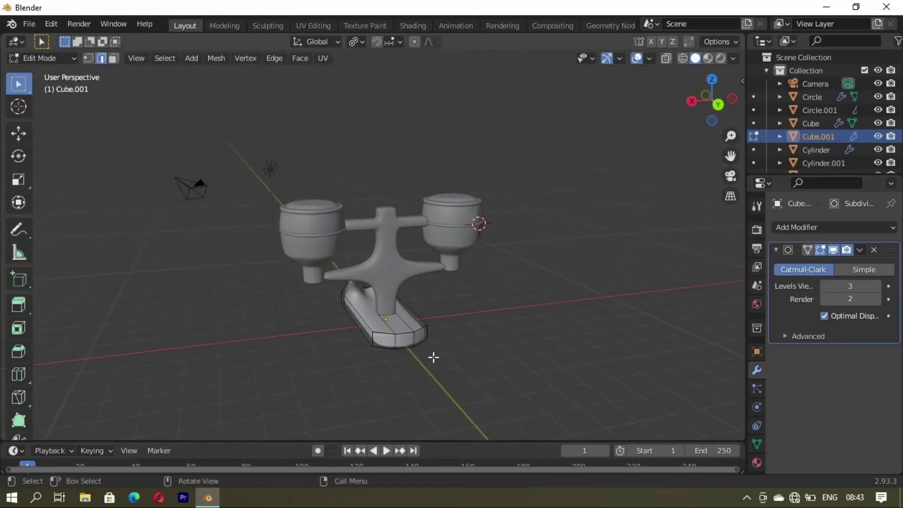
{"action": "scroll", "coordinate": [433, 357], "scroll_direction": "up", "scroll_amount": 1}
{"action": "key", "text": "KP_Divide"}
{"action": "mouse_move", "coordinate": [447, 370]}
{"action": "middle_mouse_down"}
{"action": "mouse_move", "coordinate": [344, 376]}
{"action": "mouse_move", "coordinate": [433, 346]}
{"action": "middle_mouse_up"}
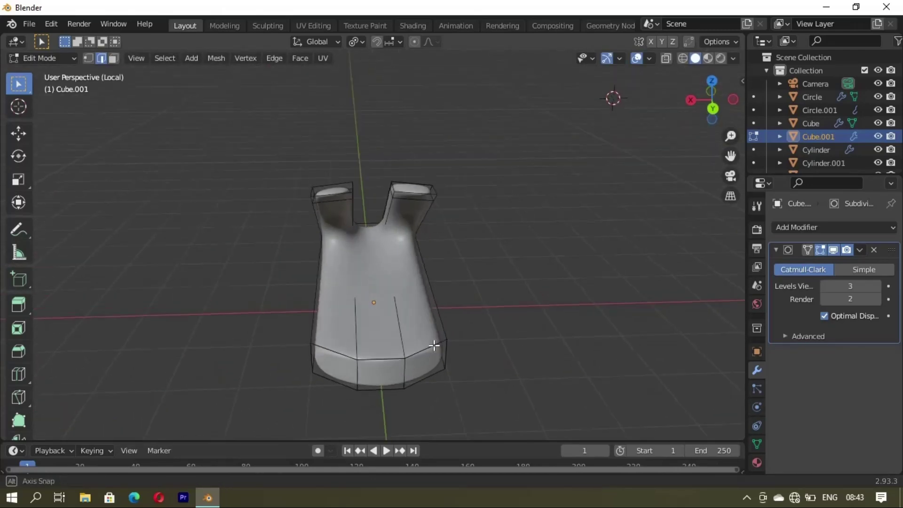
- Inspect the smoothed base in Object Mode, then reselect it and toggle Edit Mode
{"action": "key", "text": "Tab"}
{"action": "mouse_move", "coordinate": [432, 299]}
{"action": "middle_mouse_down"}
{"action": "mouse_move", "coordinate": [414, 290]}
{"action": "mouse_move", "coordinate": [408, 225]}
{"action": "middle_mouse_up"}
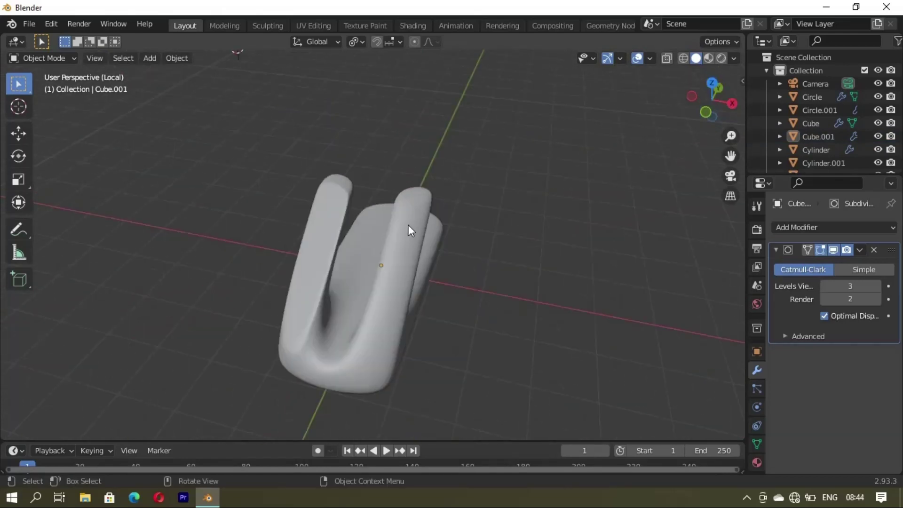
{"action": "left_click", "coordinate": [413, 221]}
{"action": "right_click", "coordinate": [475, 156]}
{"action": "left_click", "coordinate": [475, 156]}
{"action": "key", "text": "Tab"}
{"action": "key", "text": "Tab"}
{"action": "mouse_move", "coordinate": [360, 309]}
{"action": "middle_mouse_down"}
{"action": "mouse_move", "coordinate": [316, 306]}
{"action": "mouse_move", "coordinate": [403, 308]}
{"action": "mouse_move", "coordinate": [378, 321]}
{"action": "middle_mouse_up"}
{"action": "key", "text": "Tab"}
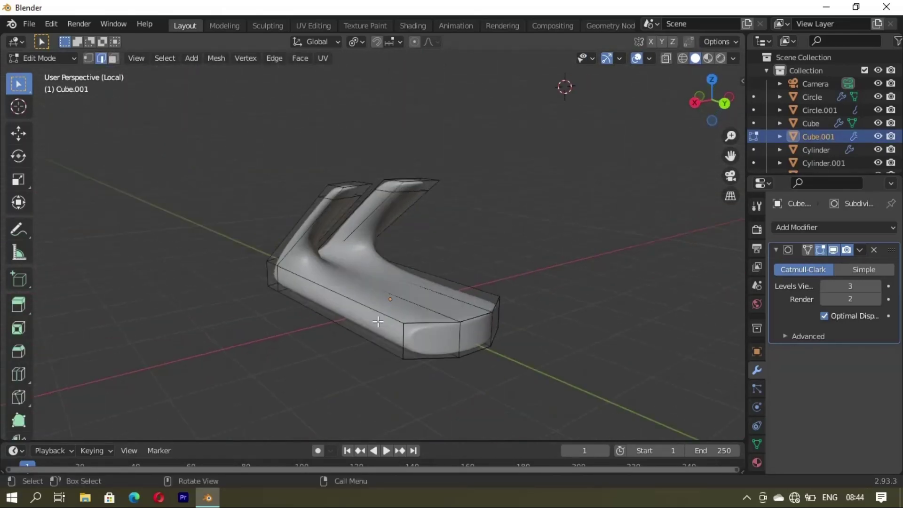
- Add another edge loop along the base, then bring the whole stand back into view
{"action": "key", "text": "ctrl+r"}
{"action": "left_click", "coordinate": [334, 288]}
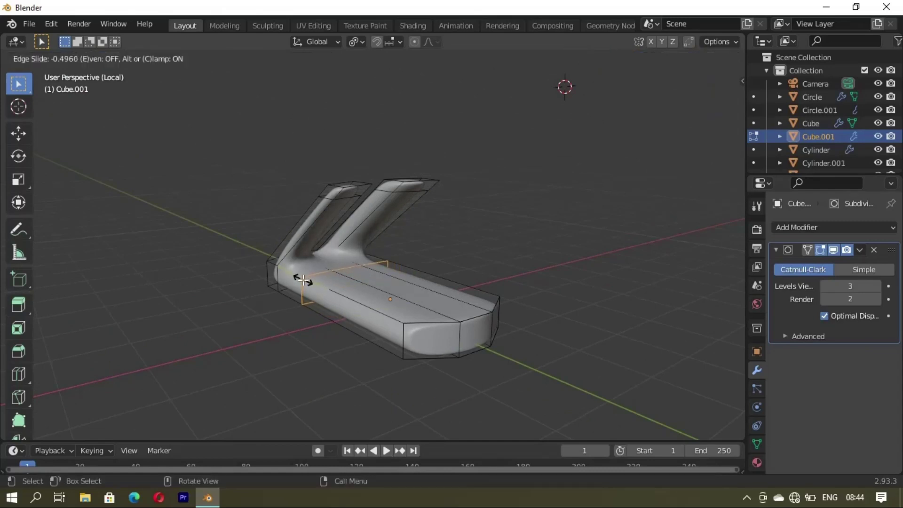
{"action": "left_click", "coordinate": [303, 279]}
{"action": "key", "text": "Tab"}
{"action": "mouse_move", "coordinate": [313, 298]}
{"action": "middle_mouse_down"}
{"action": "mouse_move", "coordinate": [402, 307]}
{"action": "mouse_move", "coordinate": [545, 247]}
{"action": "middle_mouse_up"}
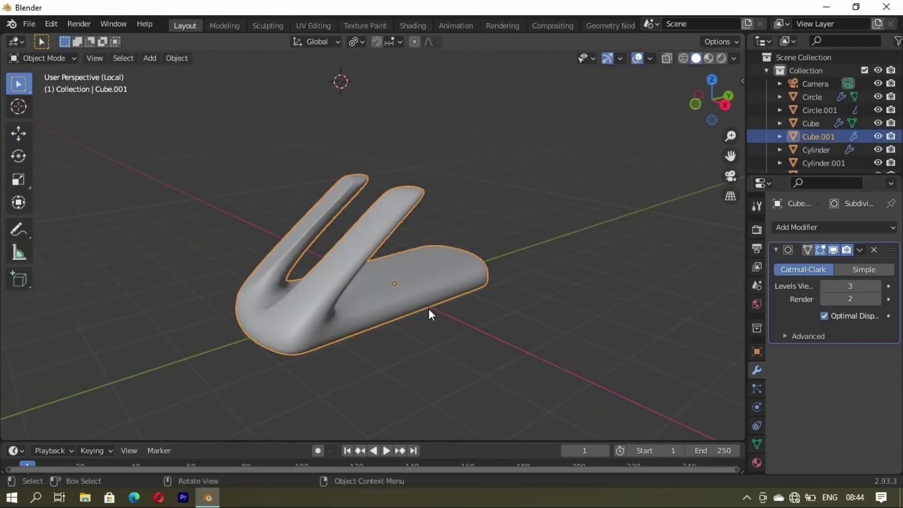
{"action": "key", "text": "KP_Divide"}
- Orbit and zoom around the full stand to check the smoothed base
{"action": "mouse_move", "coordinate": [515, 283]}
{"action": "middle_mouse_down"}
{"action": "mouse_move", "coordinate": [415, 338]}
{"action": "mouse_move", "coordinate": [467, 319]}
{"action": "mouse_move", "coordinate": [556, 317]}
{"action": "middle_mouse_up"}
{"action": "scroll", "coordinate": [492, 316], "scroll_direction": "down", "scroll_amount": 3}
{"action": "mouse_move", "coordinate": [491, 317]}
{"action": "middle_mouse_down"}
{"action": "mouse_move", "coordinate": [427, 306]}
{"action": "mouse_move", "coordinate": [414, 368]}
{"action": "mouse_move", "coordinate": [405, 308]}
{"action": "mouse_move", "coordinate": [367, 302]}
{"action": "mouse_move", "coordinate": [403, 301]}
{"action": "mouse_move", "coordinate": [401, 287]}
{"action": "mouse_move", "coordinate": [506, 309]}
{"action": "mouse_move", "coordinate": [521, 297]}
{"action": "mouse_move", "coordinate": [427, 281]}
{"action": "middle_mouse_up"}
{"action": "scroll", "coordinate": [440, 292], "scroll_direction": "up", "scroll_amount": 3}
{"action": "scroll", "coordinate": [395, 290], "scroll_direction": "down", "scroll_amount": 2}
{"action": "scroll", "coordinate": [531, 295], "scroll_direction": "up", "scroll_amount": 3}
{"action": "mouse_move", "coordinate": [440, 322]}
{"action": "middle_mouse_down"}
{"action": "mouse_move", "coordinate": [300, 337]}
{"action": "mouse_move", "coordinate": [568, 318]}
{"action": "mouse_move", "coordinate": [460, 288]}
{"action": "mouse_move", "coordinate": [442, 241]}
{"action": "middle_mouse_up"}
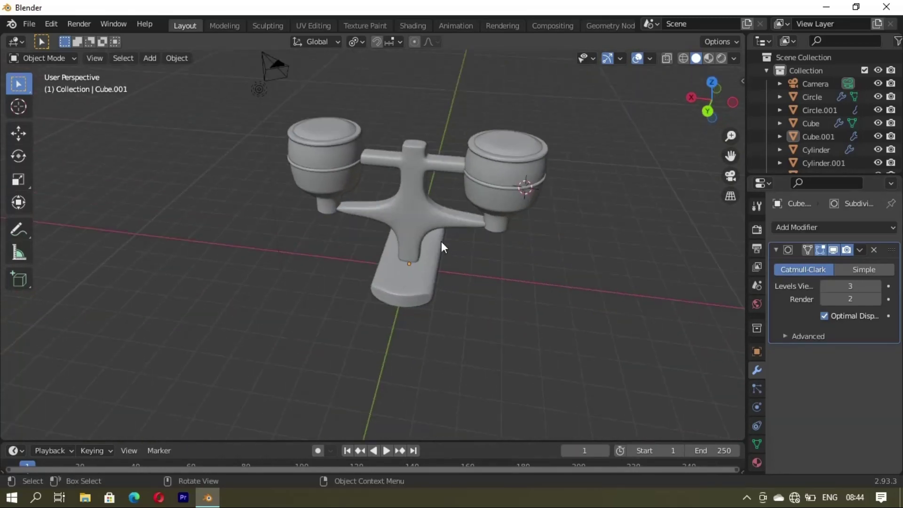
- Preview the stand in the Shading workspace, then put one cup in Edit Mode
{"action": "scroll", "coordinate": [441, 244], "scroll_direction": "up", "scroll_amount": 2}
{"action": "left_click", "coordinate": [495, 23]}
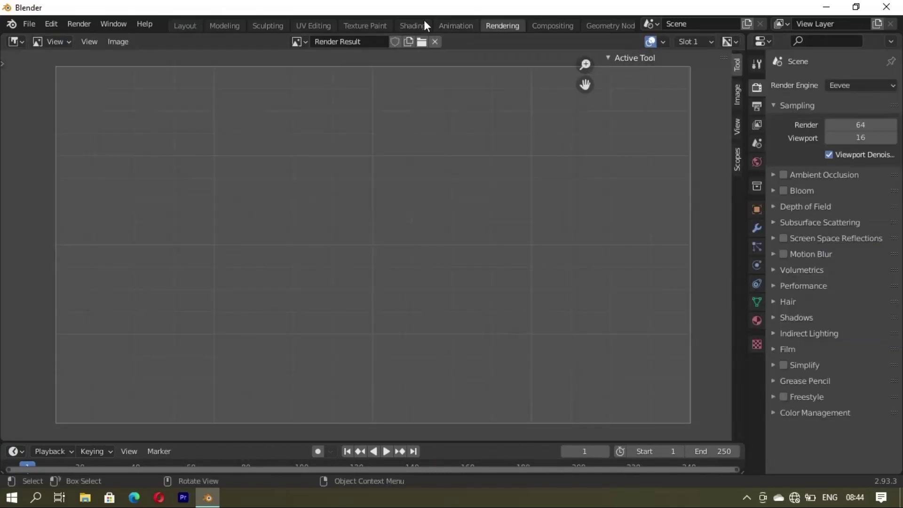
{"action": "left_click", "coordinate": [417, 24]}
{"action": "mouse_move", "coordinate": [487, 185]}
{"action": "middle_mouse_down"}
{"action": "mouse_move", "coordinate": [533, 177]}
{"action": "mouse_move", "coordinate": [516, 183]}
{"action": "middle_mouse_up"}
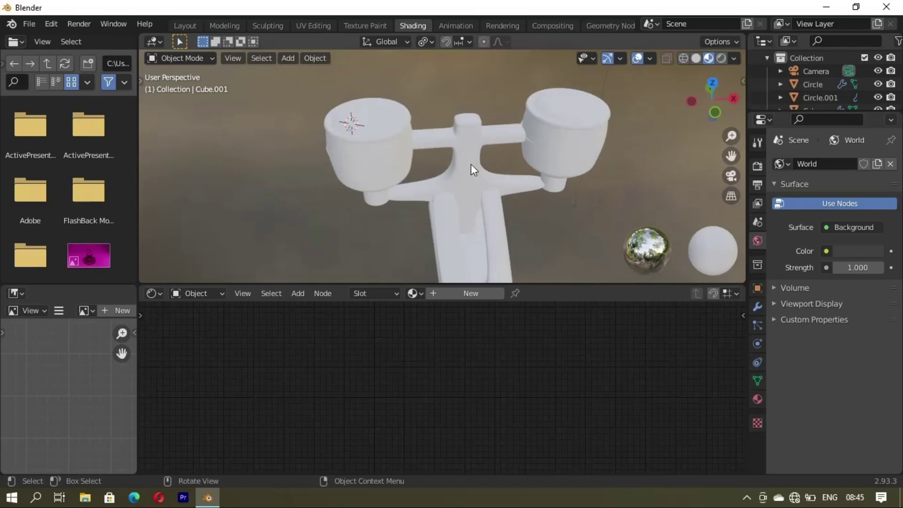
{"action": "left_click", "coordinate": [362, 120]}
{"action": "key", "text": "Tab"}
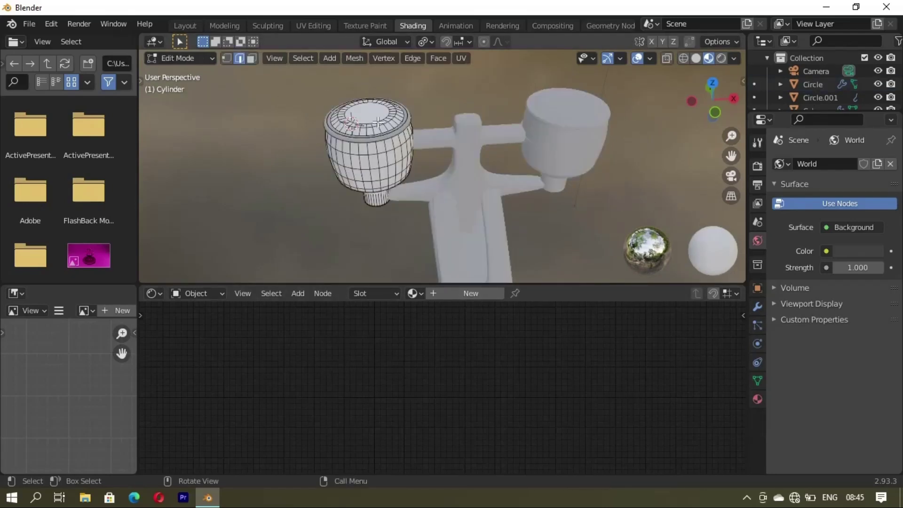
{"action": "left_click", "coordinate": [185, 25]}
- In face mode, separate the lid's centre faces, then the surrounding ring, into their own objects
{"action": "mouse_move", "coordinate": [509, 220]}
{"action": "middle_mouse_down"}
{"action": "mouse_move", "coordinate": [512, 246]}
{"action": "mouse_move", "coordinate": [573, 231]}
{"action": "mouse_move", "coordinate": [548, 322]}
{"action": "mouse_move", "coordinate": [529, 219]}
{"action": "middle_mouse_up"}
{"action": "key", "text": "3"}
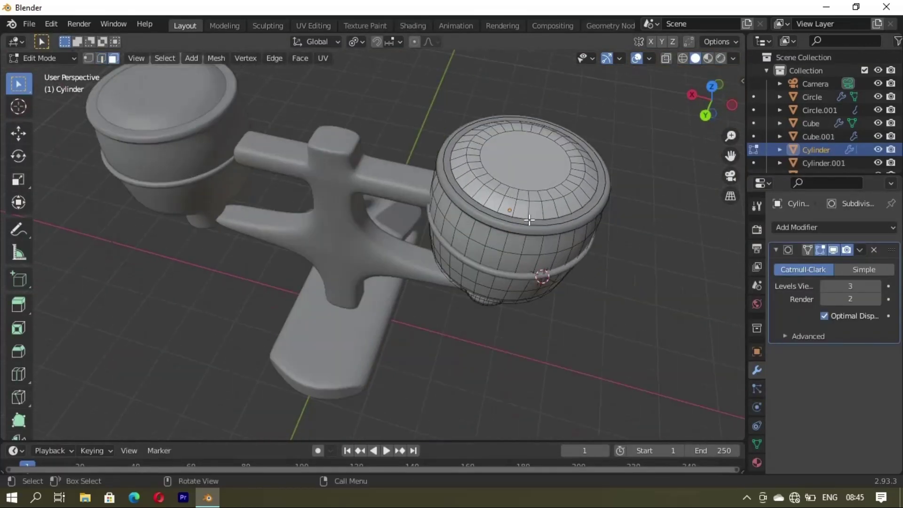
{"action": "left_click", "coordinate": [507, 168]}
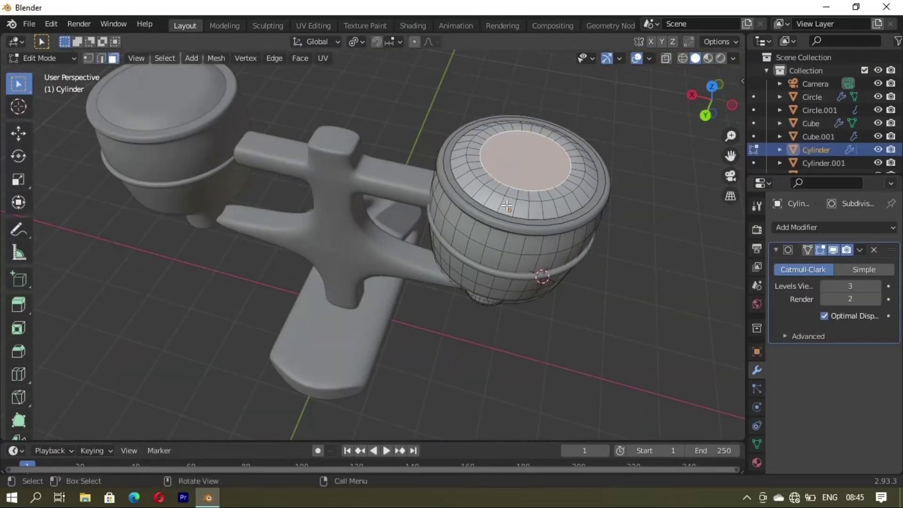
{"action": "key", "text": "p"}
{"action": "left_click", "coordinate": [508, 211]}
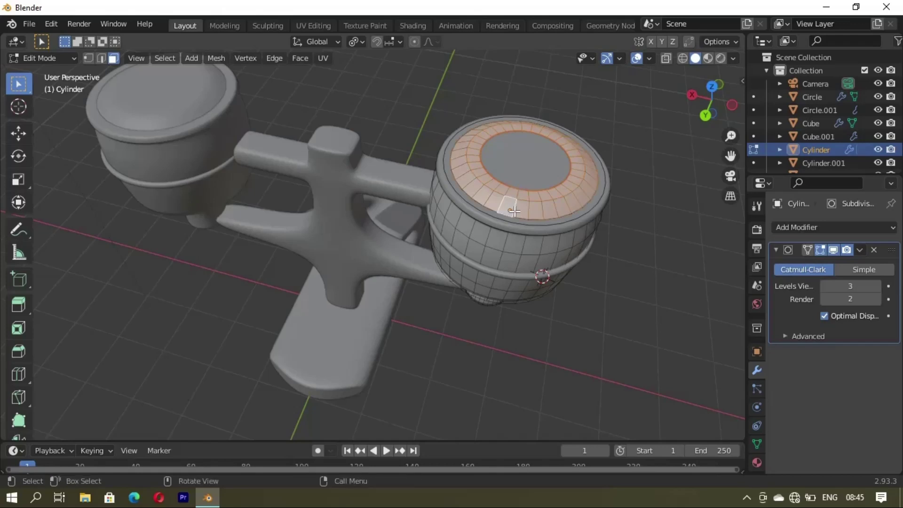
{"action": "key", "text": "p"}
{"action": "left_click", "coordinate": [515, 211]}
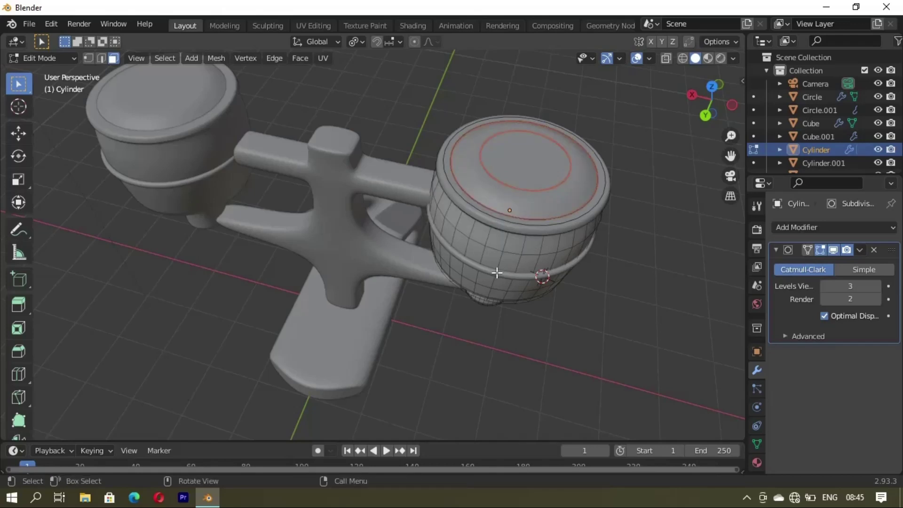
{"action": "middle_click_drag", "start_coordinate": [494, 272], "coordinate": [539, 264]}
- Back in Object Mode, select the separated lid ring and the right cup's parts
{"action": "key", "text": "Tab"}
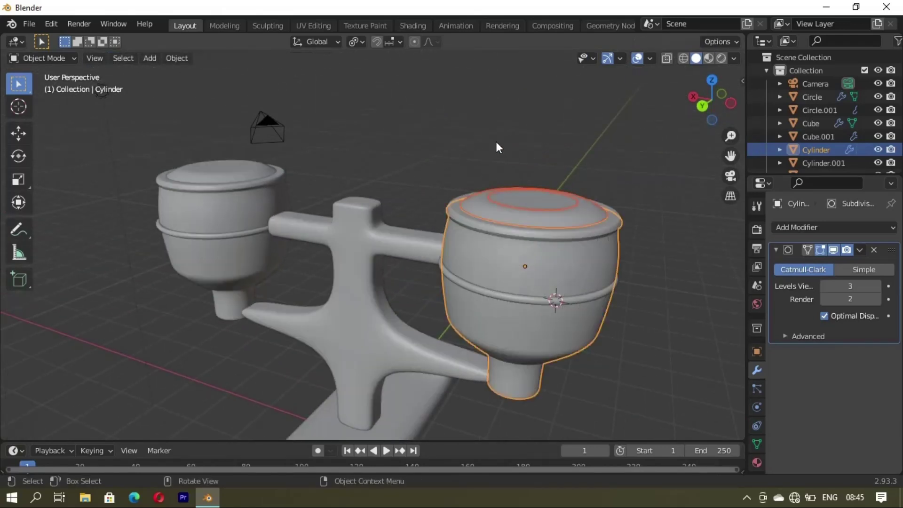
{"action": "left_click", "coordinate": [496, 141]}
{"action": "left_click", "coordinate": [537, 199]}
{"action": "left_click", "coordinate": [528, 218]}
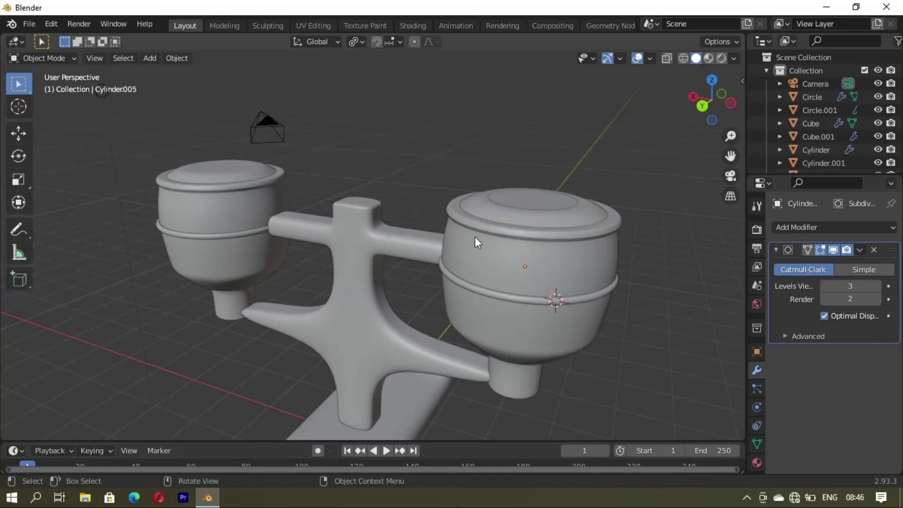
{"action": "mouse_move", "coordinate": [474, 236]}
{"action": "middle_mouse_down"}
{"action": "mouse_move", "coordinate": [252, 282]}
{"action": "mouse_move", "coordinate": [438, 292]}
{"action": "middle_mouse_up"}
{"action": "left_click_drag", "start_coordinate": [521, 223], "coordinate": [617, 348]}
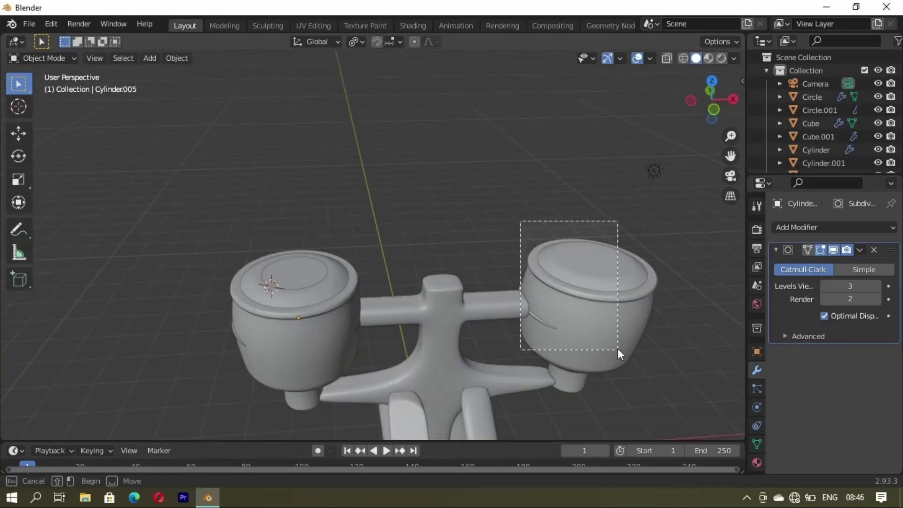
{"action": "mouse_move", "coordinate": [639, 310]}
{"action": "middle_mouse_down"}
{"action": "mouse_move", "coordinate": [422, 301]}
{"action": "mouse_move", "coordinate": [643, 255]}
{"action": "mouse_move", "coordinate": [493, 295]}
{"action": "middle_mouse_up"}
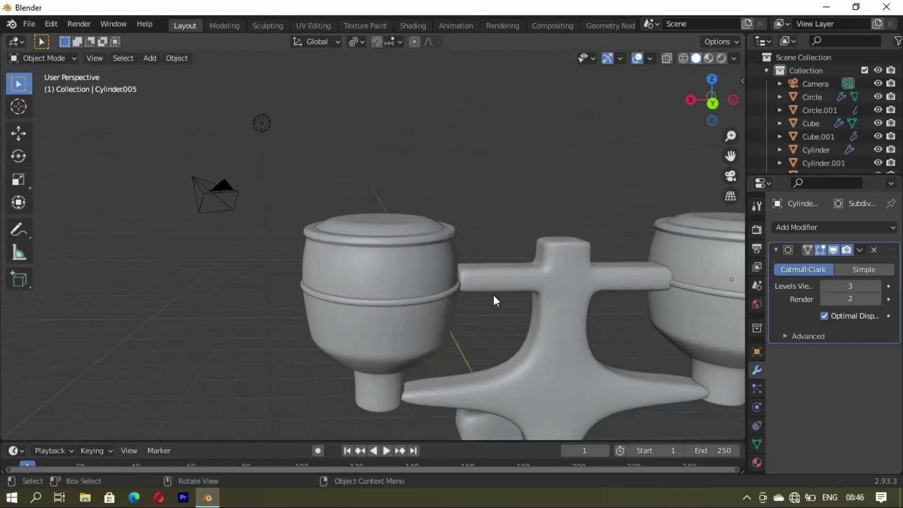
- Box-select all parts of the left cup and delete them
{"action": "right_click_drag", "start_coordinate": [396, 214], "coordinate": [395, 329], "text": "ctrl"}
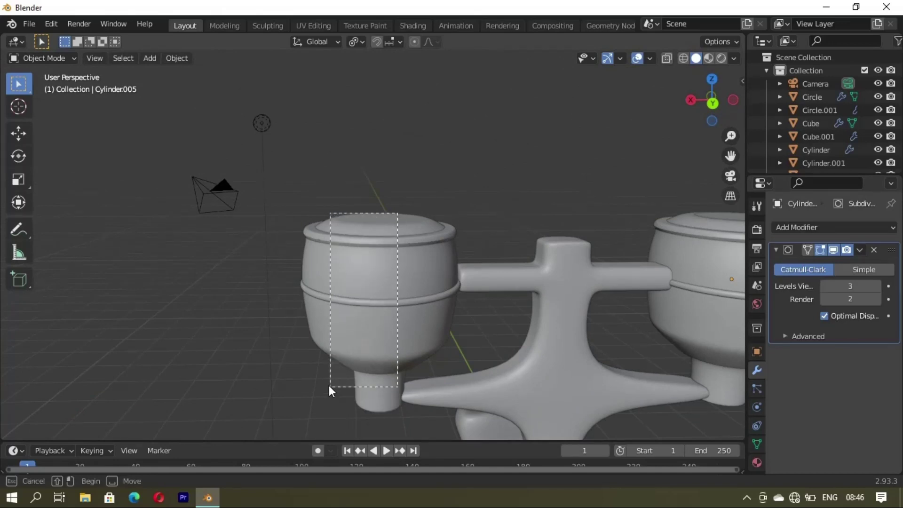
{"action": "left_click_drag", "start_coordinate": [314, 362], "coordinate": [298, 366]}
{"action": "key", "text": "Delete"}
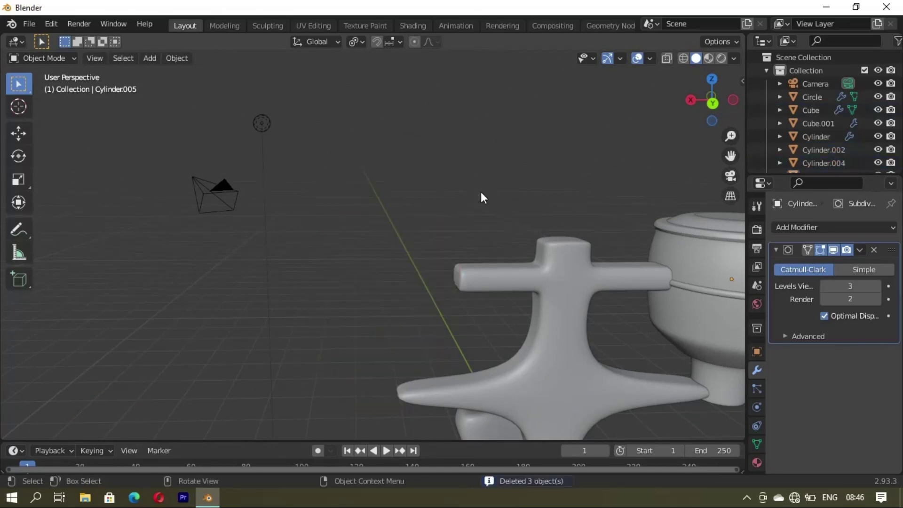
{"action": "scroll", "coordinate": [517, 188], "scroll_direction": "down", "scroll_amount": 3}
- Duplicate the remaining cup's parts and move the copy along X onto the left arm
{"action": "mouse_move", "coordinate": [496, 181]}
{"action": "left_mouse_down"}
{"action": "mouse_move", "coordinate": [582, 289]}
{"action": "mouse_move", "coordinate": [616, 303]}
{"action": "left_mouse_up"}
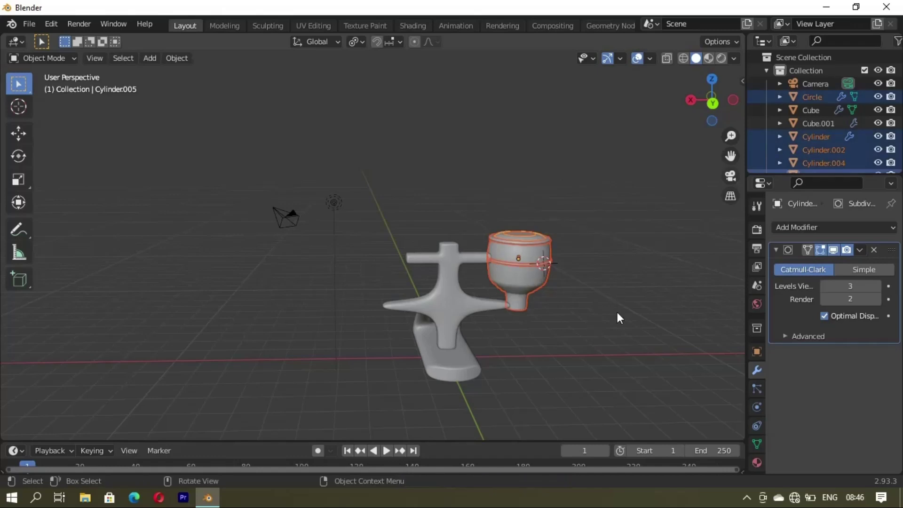
{"action": "middle_click_drag", "start_coordinate": [617, 312], "coordinate": [599, 358]}
{"action": "key", "text": "shift+d"}
{"action": "key", "text": "x"}
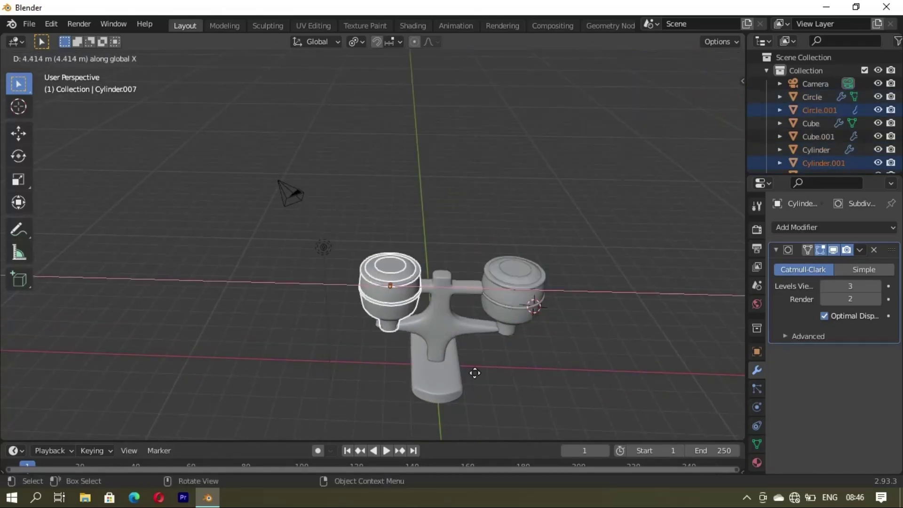
{"action": "left_click", "coordinate": [458, 374]}
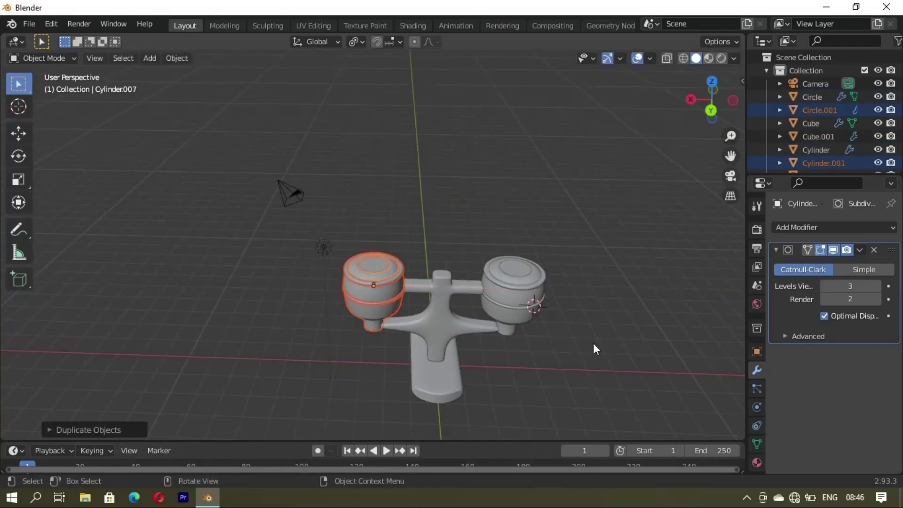
{"action": "left_click", "coordinate": [594, 343]}
{"action": "scroll", "coordinate": [505, 332], "scroll_direction": "up", "scroll_amount": 3}
{"action": "mouse_move", "coordinate": [505, 332]}
{"action": "middle_mouse_down"}
{"action": "mouse_move", "coordinate": [462, 295]}
{"action": "mouse_move", "coordinate": [629, 212]}
{"action": "mouse_move", "coordinate": [558, 177]}
{"action": "mouse_move", "coordinate": [401, 262]}
{"action": "mouse_move", "coordinate": [468, 295]}
{"action": "mouse_move", "coordinate": [424, 318]}
{"action": "mouse_move", "coordinate": [320, 305]}
{"action": "mouse_move", "coordinate": [547, 334]}
{"action": "mouse_move", "coordinate": [456, 304]}
{"action": "middle_mouse_up"}
- In the Shading workspace, create material ffg for a lid inset with a pinkish base and purple subsurface
{"action": "left_click", "coordinate": [422, 24]}
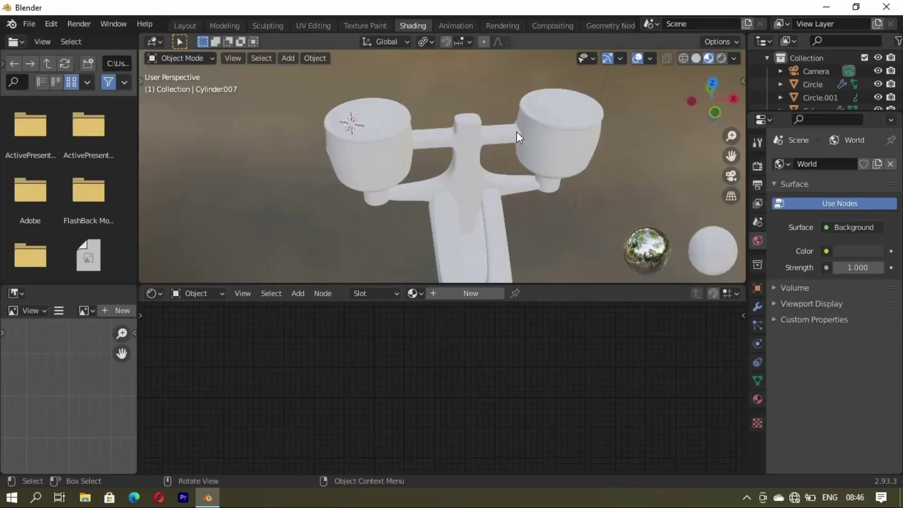
{"action": "left_click", "coordinate": [468, 293]}
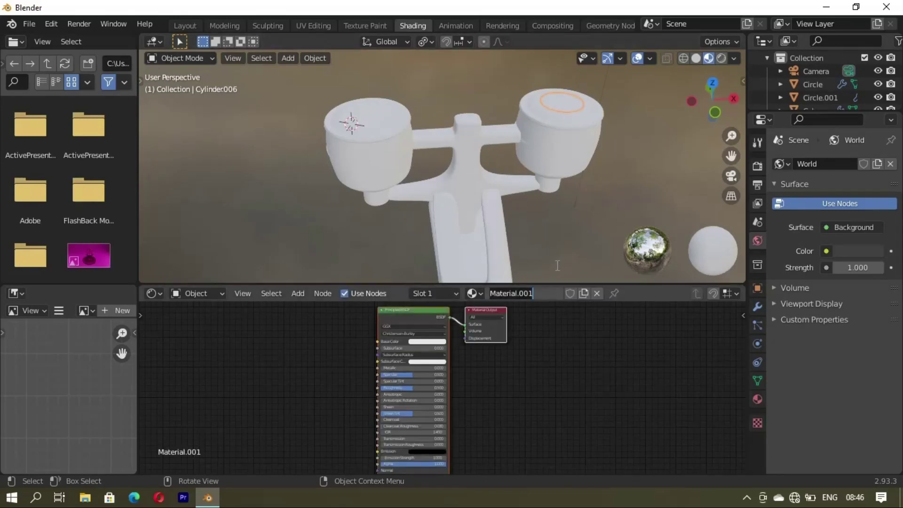
{"action": "type", "text": "ffg"}
{"action": "key", "text": "Return"}
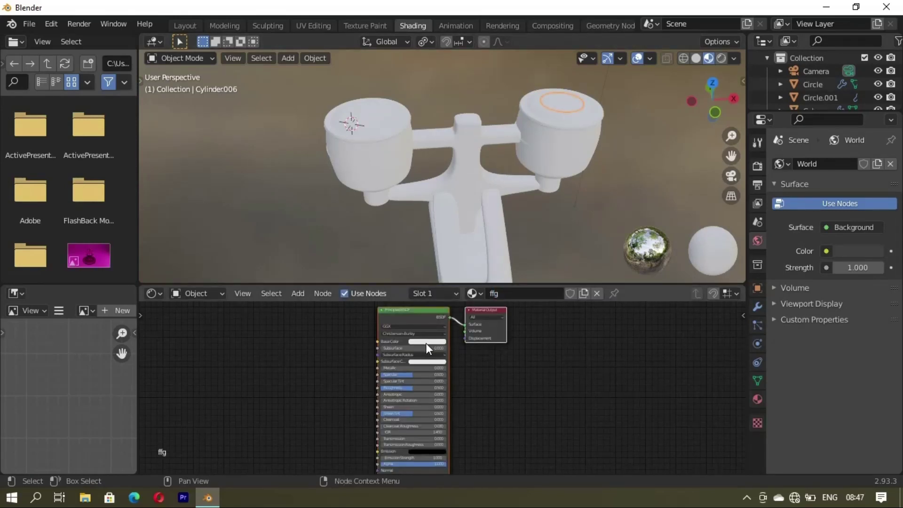
{"action": "left_click", "coordinate": [426, 342]}
{"action": "left_click_drag", "start_coordinate": [433, 278], "coordinate": [431, 289]}
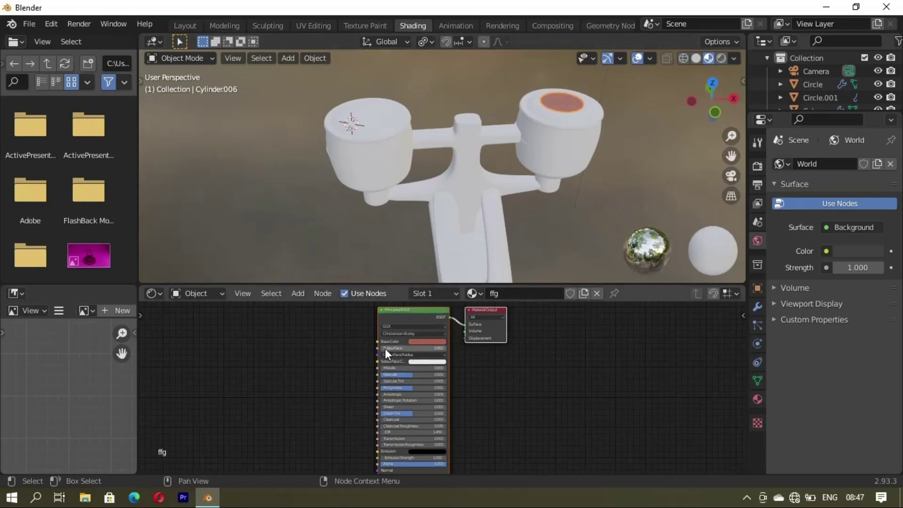
{"action": "left_click", "coordinate": [428, 361]}
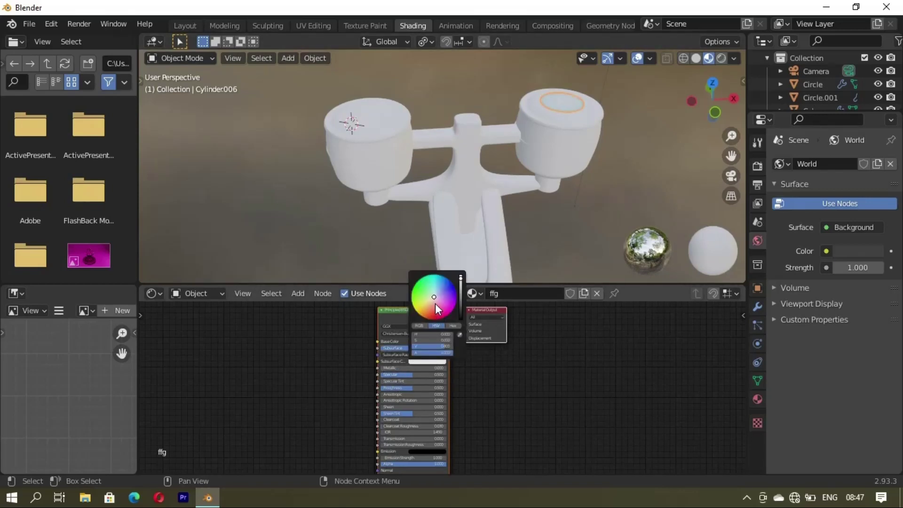
{"action": "left_click", "coordinate": [435, 303]}
{"action": "left_click_drag", "start_coordinate": [460, 291], "coordinate": [460, 301]}
- Assign the ffg material to the other cup's lid inset
{"action": "left_click", "coordinate": [368, 115]}
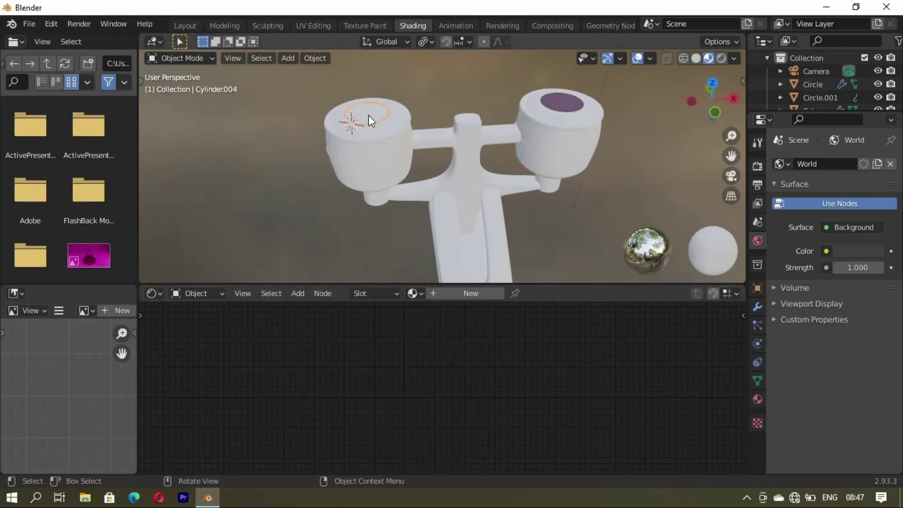
{"action": "left_click", "coordinate": [413, 293]}
{"action": "left_click", "coordinate": [414, 313]}
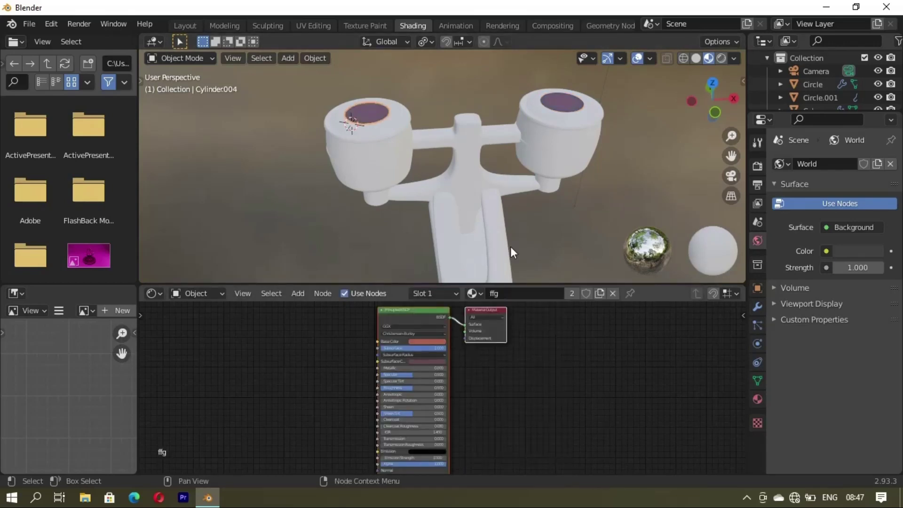
- Create material ddf for the right lid ring with Subsurface 0.242 and an olive subsurface colour
{"action": "left_click", "coordinate": [557, 123]}
{"action": "left_click", "coordinate": [455, 294]}
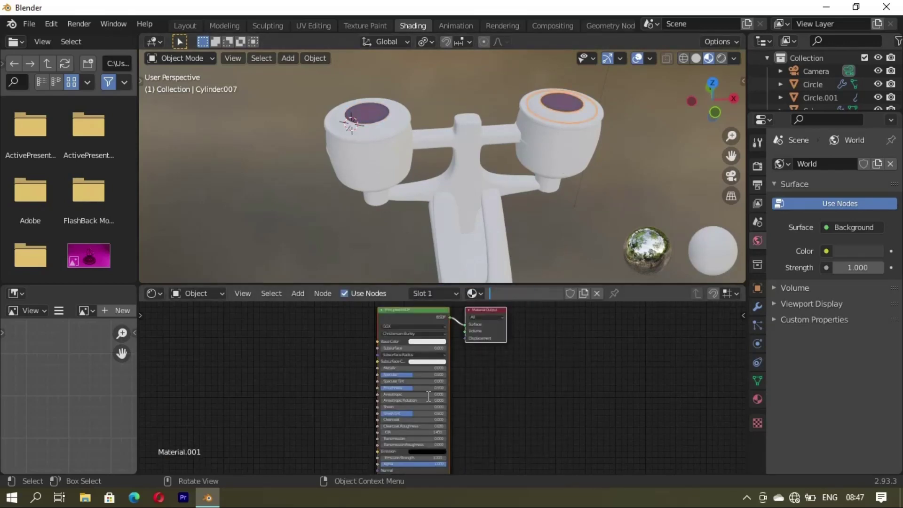
{"action": "type", "text": "ddf"}
{"action": "key", "text": "Return"}
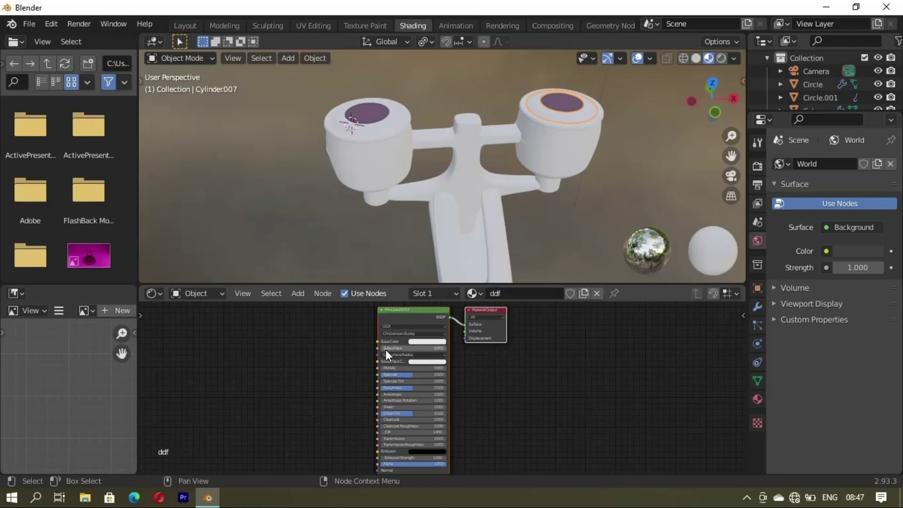
{"action": "left_click_drag", "start_coordinate": [386, 350], "coordinate": [406, 352]}
{"action": "left_click", "coordinate": [424, 362]}
{"action": "left_click", "coordinate": [425, 303]}
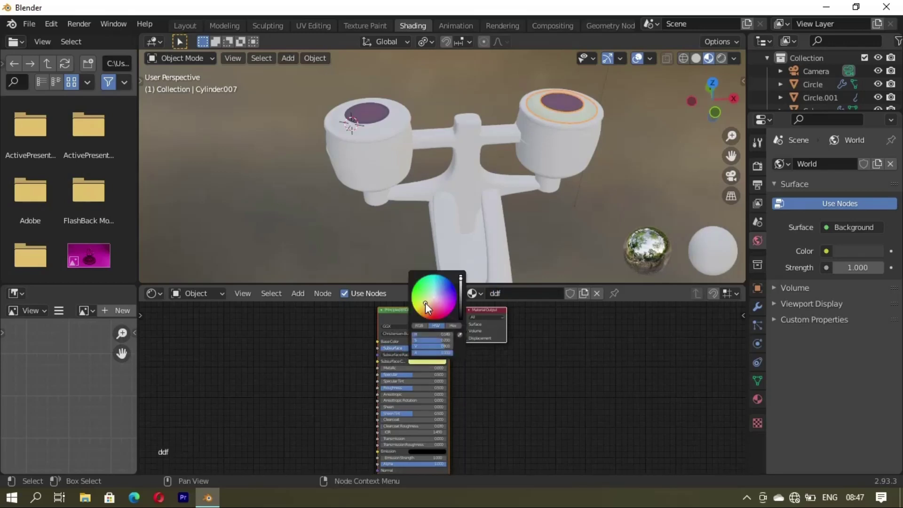
{"action": "left_click", "coordinate": [459, 301]}
- Assign the ddf material to the left cup's lid ring
{"action": "left_click", "coordinate": [367, 134]}
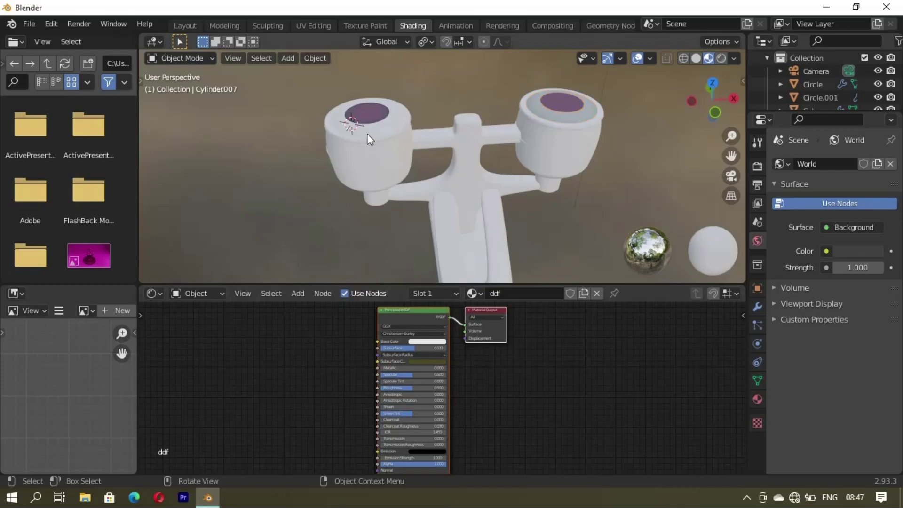
{"action": "left_click", "coordinate": [413, 293]}
{"action": "left_click", "coordinate": [419, 313]}
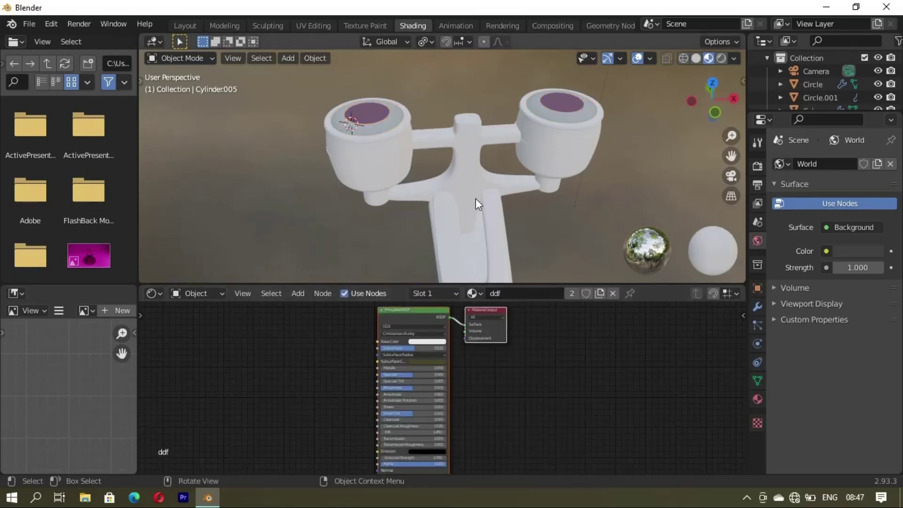
{"action": "left_click", "coordinate": [550, 128]}
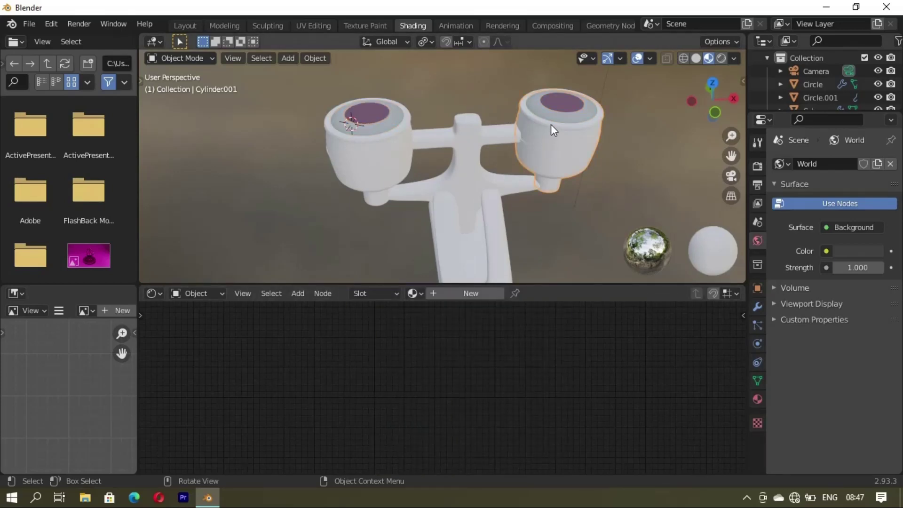
- Create a dark red material named hhhhhhj for the right cup's rim
{"action": "left_click", "coordinate": [472, 298]}
{"action": "left_click", "coordinate": [537, 296]}
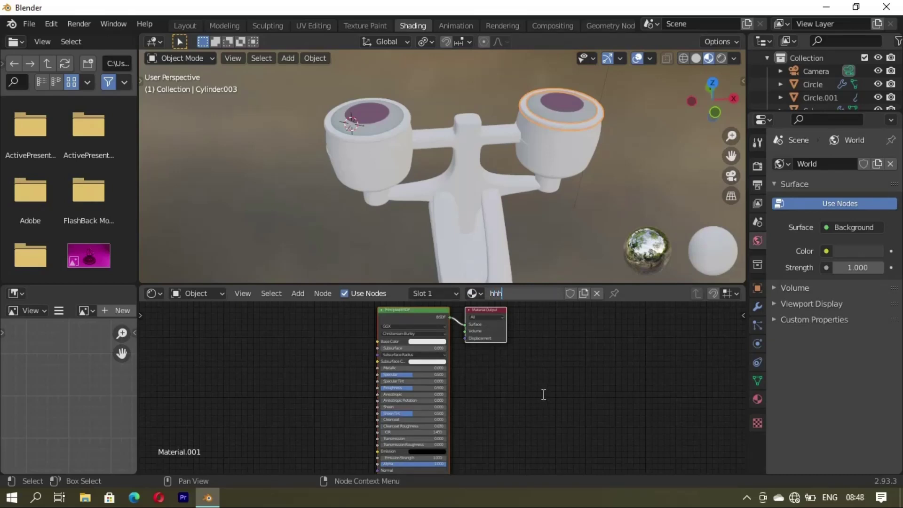
{"action": "type", "text": "hhhj"}
{"action": "key", "text": "Return"}
{"action": "left_click", "coordinate": [427, 342]}
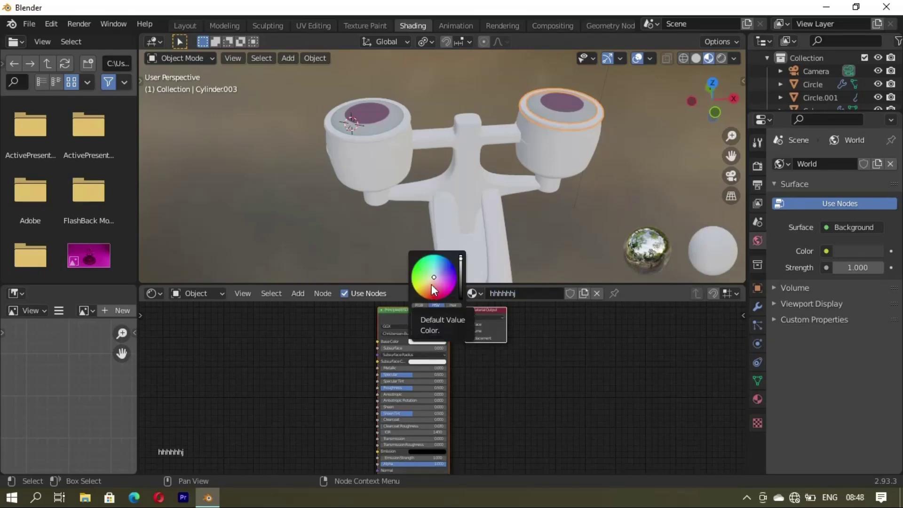
{"action": "left_click_drag", "start_coordinate": [431, 284], "coordinate": [435, 292]}
{"action": "left_click", "coordinate": [460, 279]}
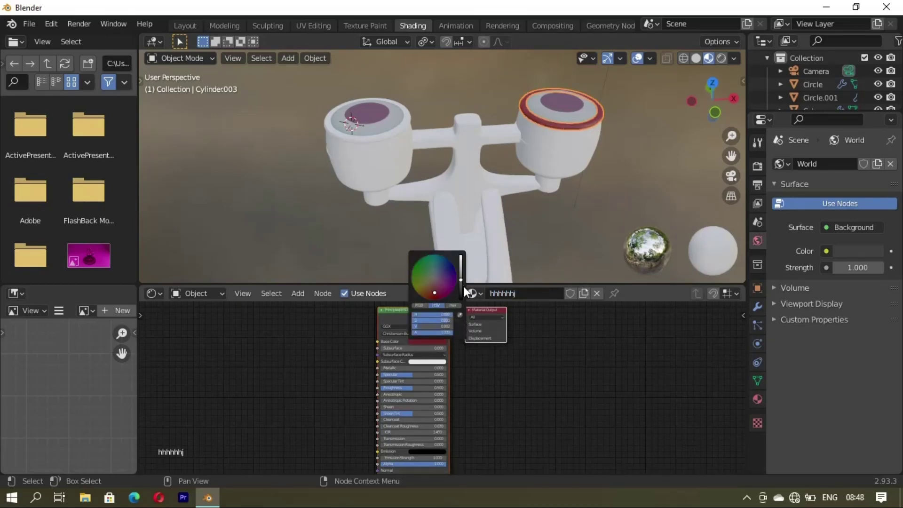
- Apply the hhhhhhj material to the left cup's rim
{"action": "left_click", "coordinate": [359, 137]}
{"action": "left_click", "coordinate": [417, 293]}
{"action": "left_click", "coordinate": [432, 335]}
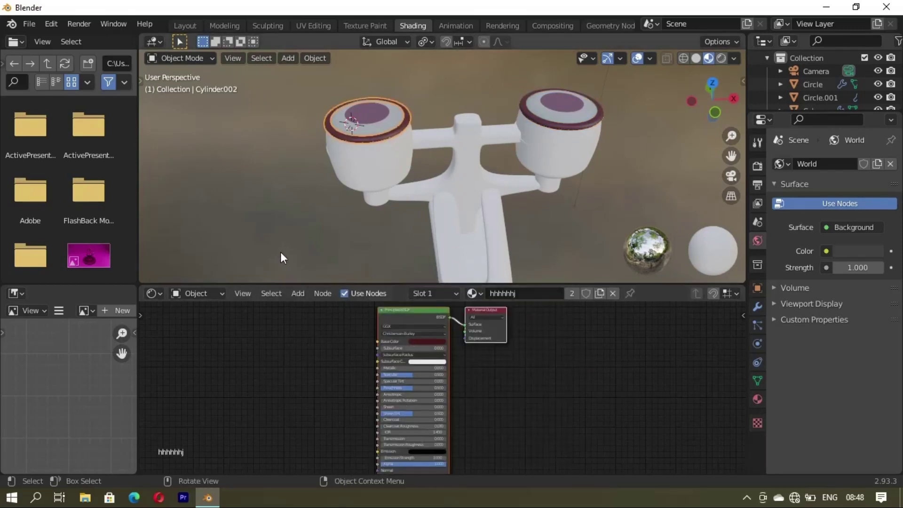
{"action": "mouse_move", "coordinate": [282, 257]}
{"action": "middle_mouse_down"}
{"action": "mouse_move", "coordinate": [473, 214]}
{"action": "mouse_move", "coordinate": [421, 134]}
{"action": "mouse_move", "coordinate": [295, 128]}
{"action": "middle_mouse_up"}
{"action": "left_click", "coordinate": [295, 128]}
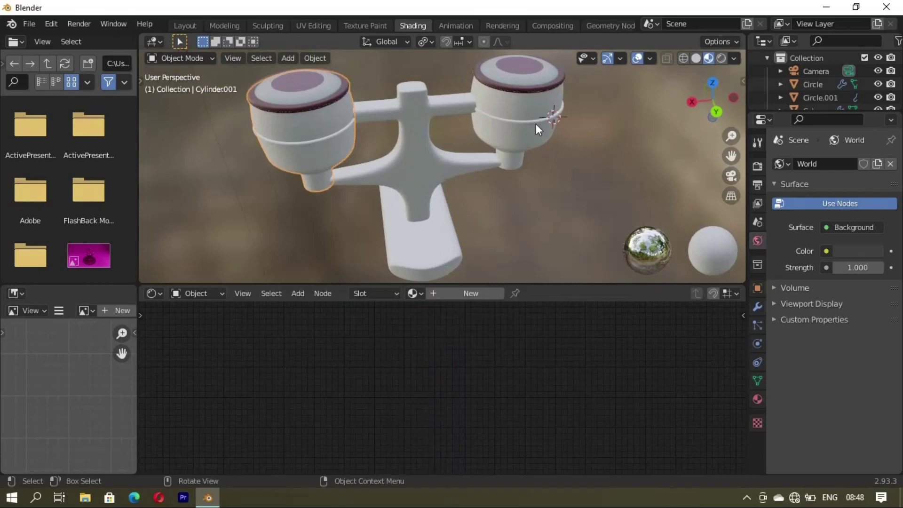
{"action": "left_click", "coordinate": [512, 107]}
- Create material ddr for the cup body with an Image Texture node, removing the extra nodes
{"action": "left_click", "coordinate": [489, 293]}
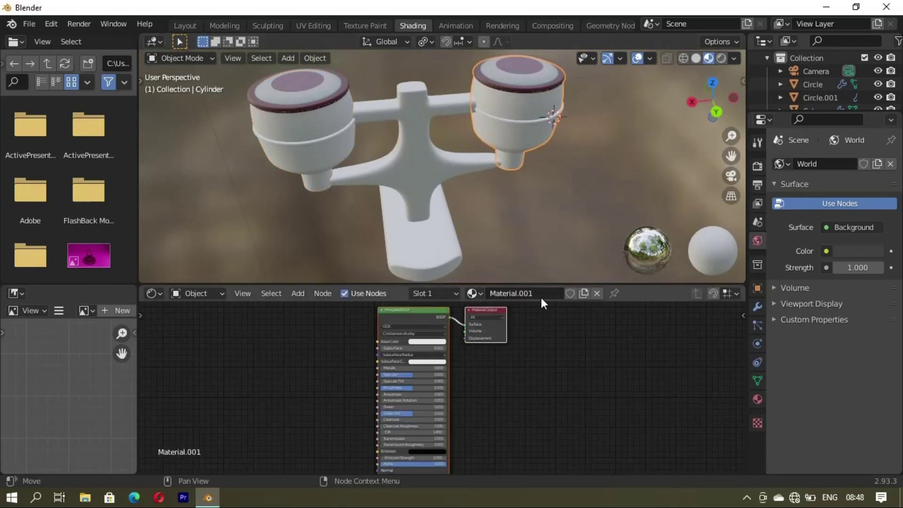
{"action": "type", "text": "ddr"}
{"action": "key", "text": "Return"}
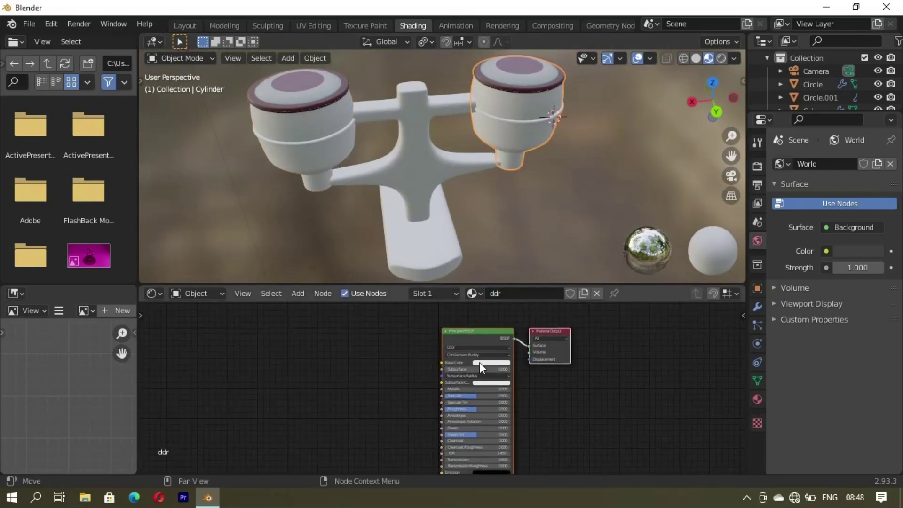
{"action": "key", "text": "ctrl+t"}
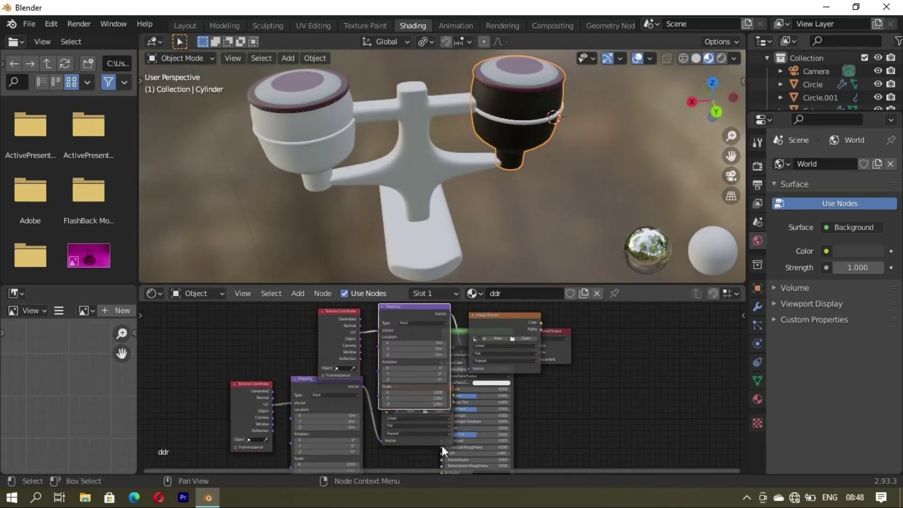
{"action": "key", "text": "Delete"}
{"action": "key", "text": "Delete"}
{"action": "left_click", "coordinate": [502, 324]}
{"action": "key", "text": "Delete"}
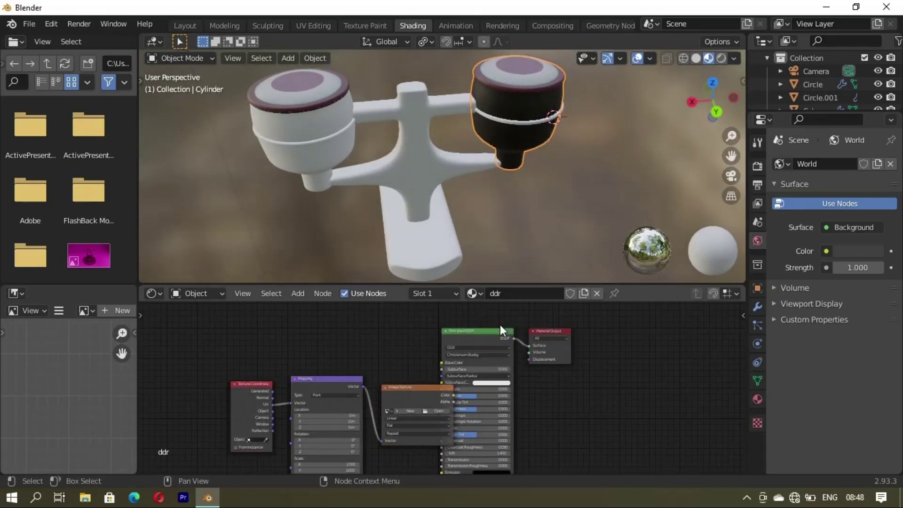
- Load the wood image from the wooden texture folder into the ddr Image Texture
{"action": "left_click", "coordinate": [440, 410]}
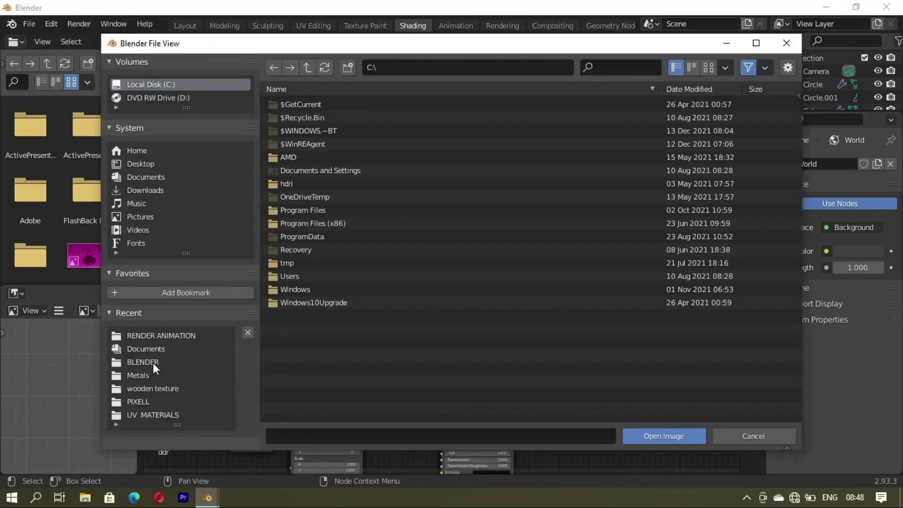
{"action": "left_click", "coordinate": [149, 388]}
{"action": "double_click", "coordinate": [371, 241]}
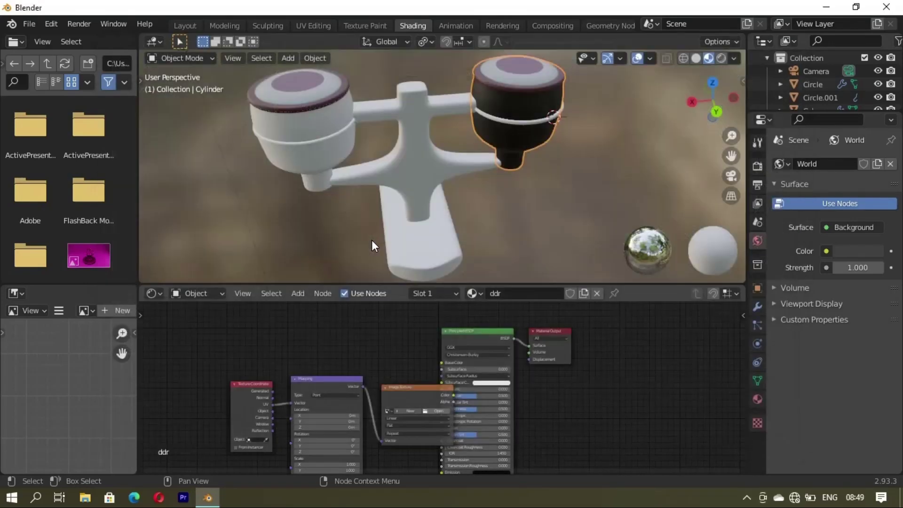
{"action": "mouse_move", "coordinate": [541, 225]}
{"action": "middle_mouse_down"}
{"action": "mouse_move", "coordinate": [544, 190]}
{"action": "mouse_move", "coordinate": [365, 192]}
{"action": "mouse_move", "coordinate": [411, 174]}
{"action": "mouse_move", "coordinate": [490, 170]}
{"action": "middle_mouse_up"}
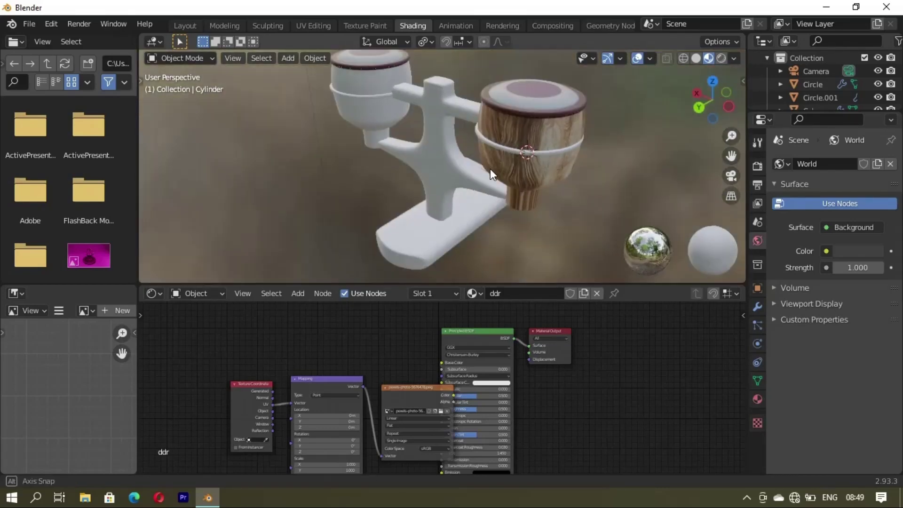
- Assign the hhhhhhj material to the ring around the wooden cup
{"action": "left_click", "coordinate": [502, 145]}
{"action": "left_click", "coordinate": [417, 293]}
{"action": "left_click", "coordinate": [418, 348]}
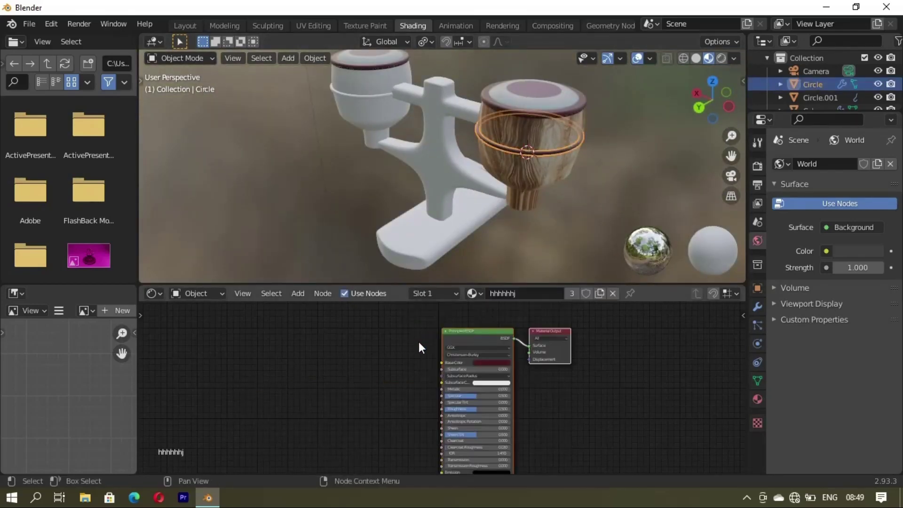
- Give the white left cup the ddr wood material and its ring the hhhhhhj material
{"action": "mouse_move", "coordinate": [517, 221]}
{"action": "middle_mouse_down"}
{"action": "mouse_move", "coordinate": [530, 199]}
{"action": "mouse_move", "coordinate": [362, 134]}
{"action": "middle_mouse_up"}
{"action": "left_click", "coordinate": [340, 150]}
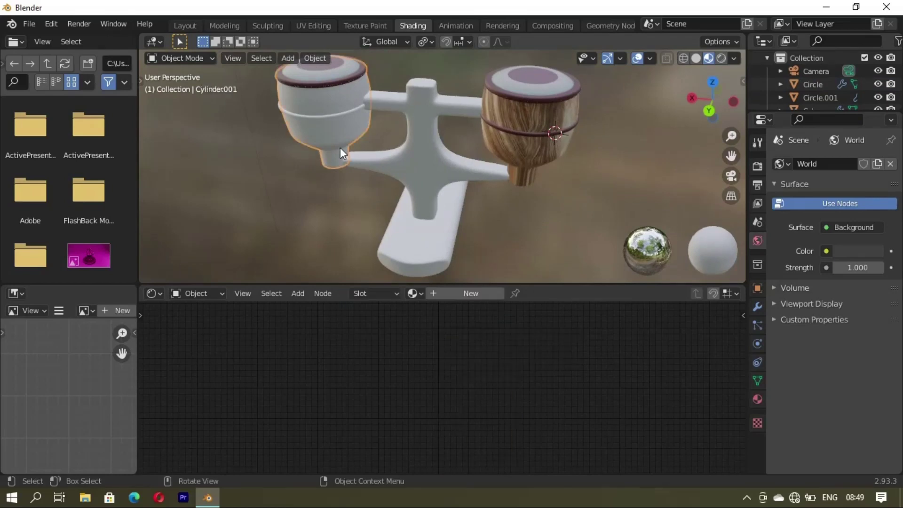
{"action": "left_click", "coordinate": [416, 293]}
{"action": "left_click", "coordinate": [438, 327]}
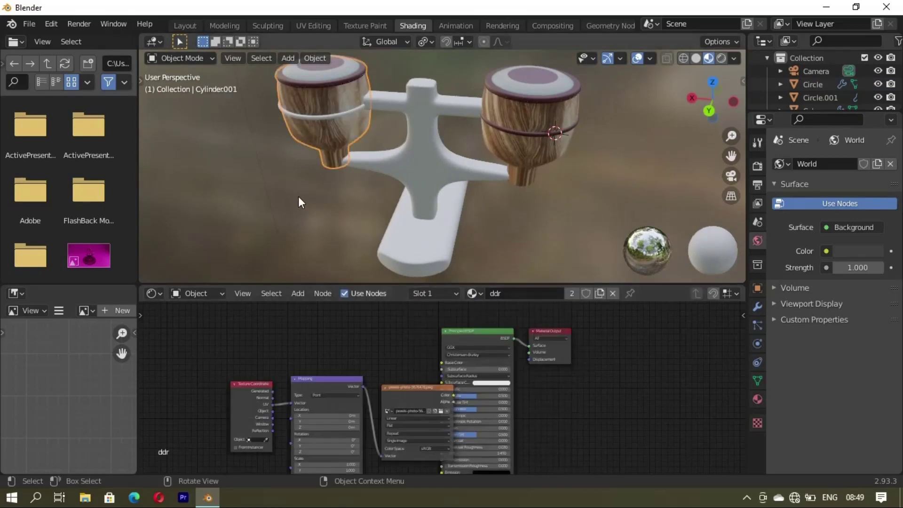
{"action": "left_click", "coordinate": [323, 116]}
{"action": "left_click", "coordinate": [416, 293]}
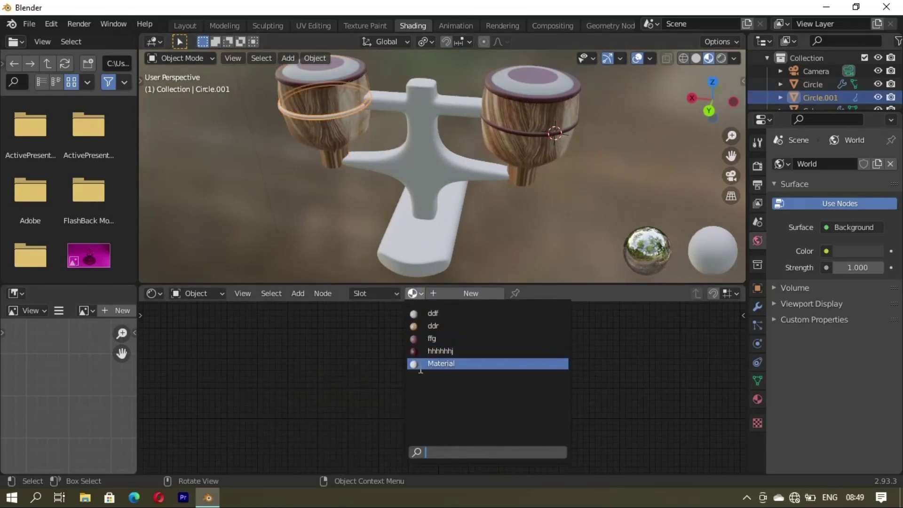
{"action": "left_click", "coordinate": [440, 351]}
{"action": "mouse_move", "coordinate": [376, 277]}
{"action": "middle_mouse_down"}
{"action": "mouse_move", "coordinate": [373, 201]}
{"action": "mouse_move", "coordinate": [230, 208]}
{"action": "mouse_move", "coordinate": [410, 163]}
{"action": "mouse_move", "coordinate": [487, 159]}
{"action": "mouse_move", "coordinate": [433, 159]}
{"action": "mouse_move", "coordinate": [453, 196]}
{"action": "mouse_move", "coordinate": [430, 171]}
{"action": "mouse_move", "coordinate": [414, 178]}
{"action": "middle_mouse_up"}
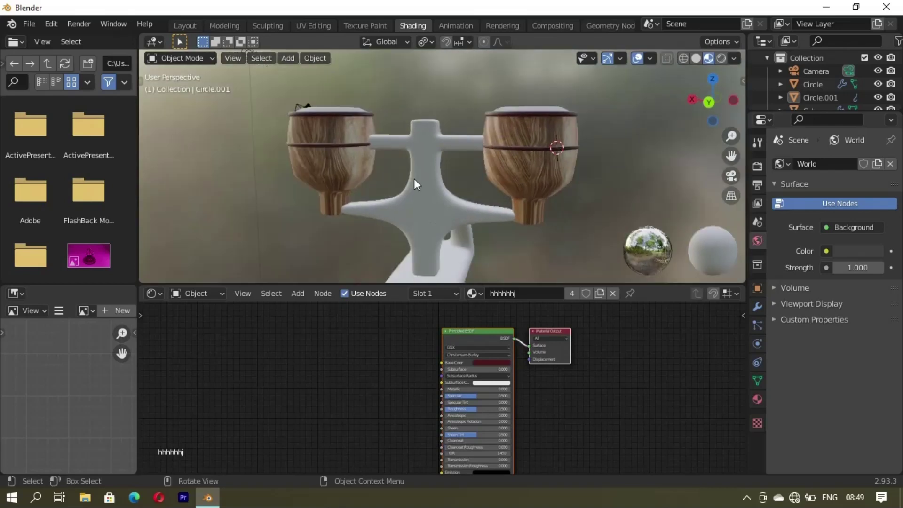
- Create material fffgg for the T stand with the second Metals image as its texture
{"action": "left_click", "coordinate": [414, 179]}
{"action": "left_click", "coordinate": [466, 293]}
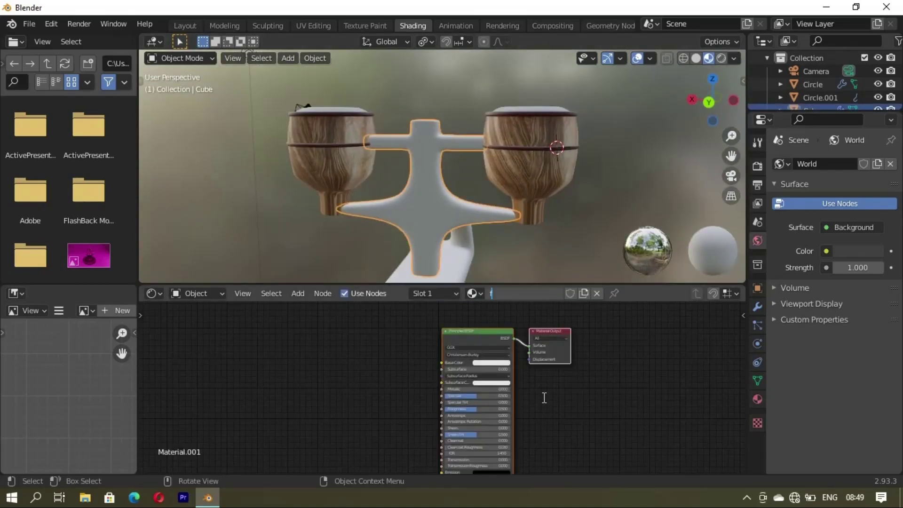
{"action": "type", "text": "fffgg"}
{"action": "key", "text": "Return"}
{"action": "key", "text": "ctrl+t"}
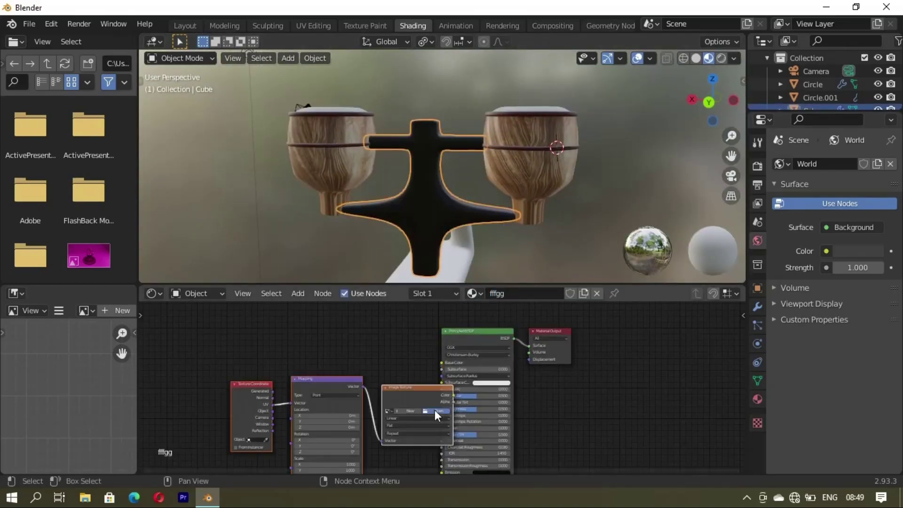
{"action": "left_click", "coordinate": [434, 410]}
{"action": "left_click", "coordinate": [145, 388]}
{"action": "left_click", "coordinate": [392, 118]}
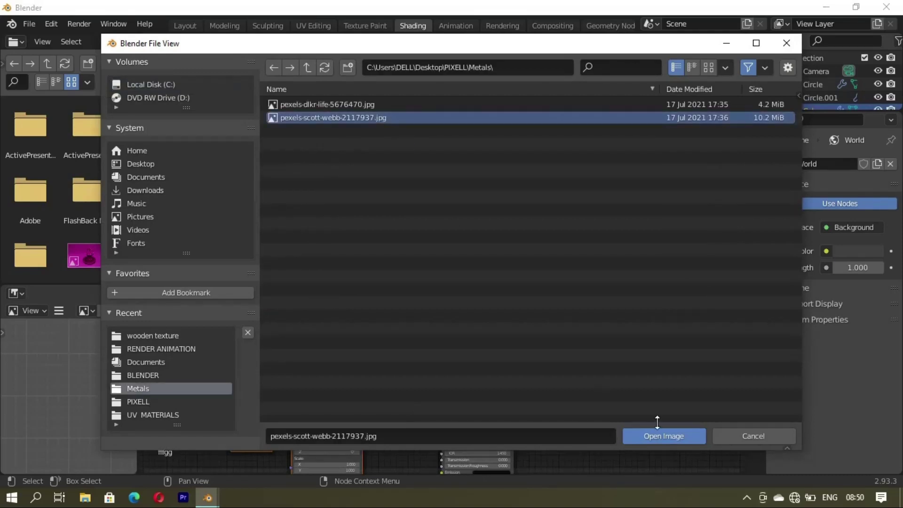
{"action": "left_click", "coordinate": [653, 432]}
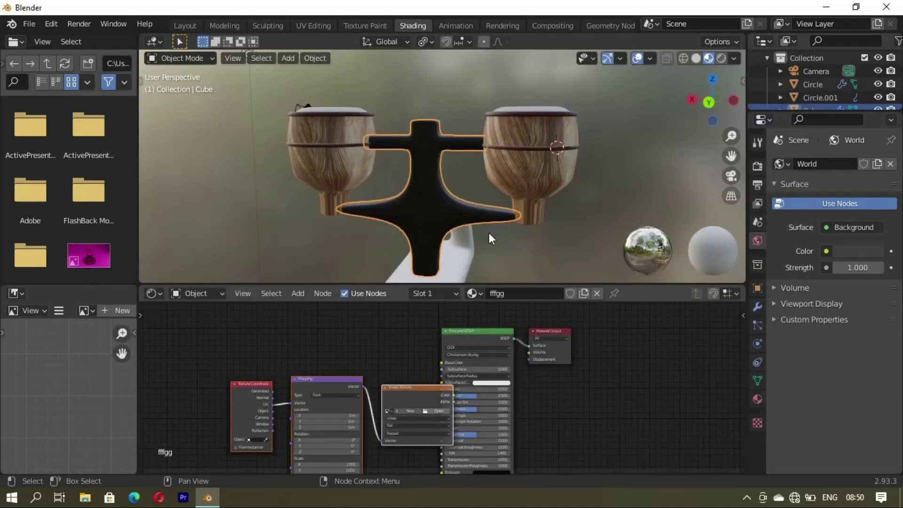
- Feed the metal image into Base Color and set Metallic 1 and Roughness 0.514
{"action": "middle_click_drag", "start_coordinate": [464, 216], "coordinate": [470, 218]}
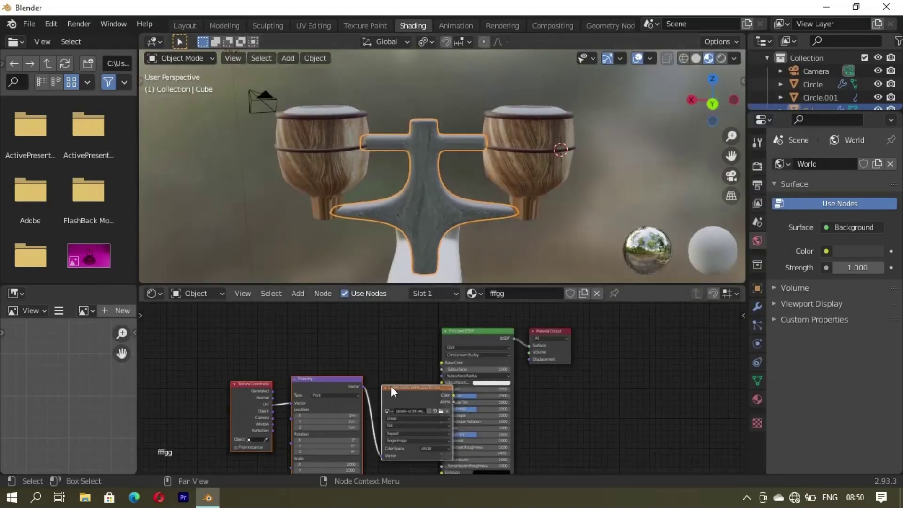
{"action": "left_click_drag", "start_coordinate": [391, 385], "coordinate": [344, 350]}
{"action": "left_click_drag", "start_coordinate": [444, 388], "coordinate": [524, 391]}
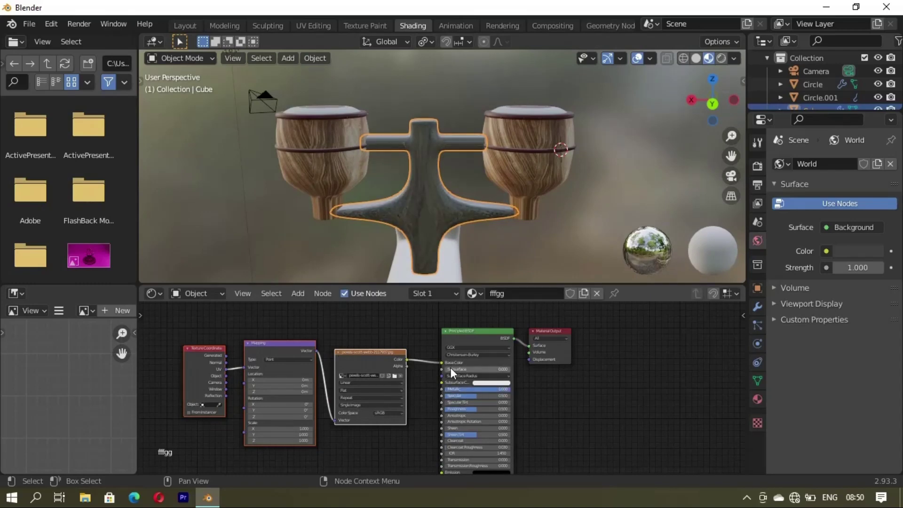
{"action": "left_click_drag", "start_coordinate": [468, 409], "coordinate": [470, 408]}
{"action": "mouse_move", "coordinate": [481, 207]}
{"action": "middle_mouse_down"}
{"action": "mouse_move", "coordinate": [460, 194]}
{"action": "mouse_move", "coordinate": [368, 185]}
{"action": "mouse_move", "coordinate": [450, 185]}
{"action": "mouse_move", "coordinate": [447, 169]}
{"action": "middle_mouse_up"}
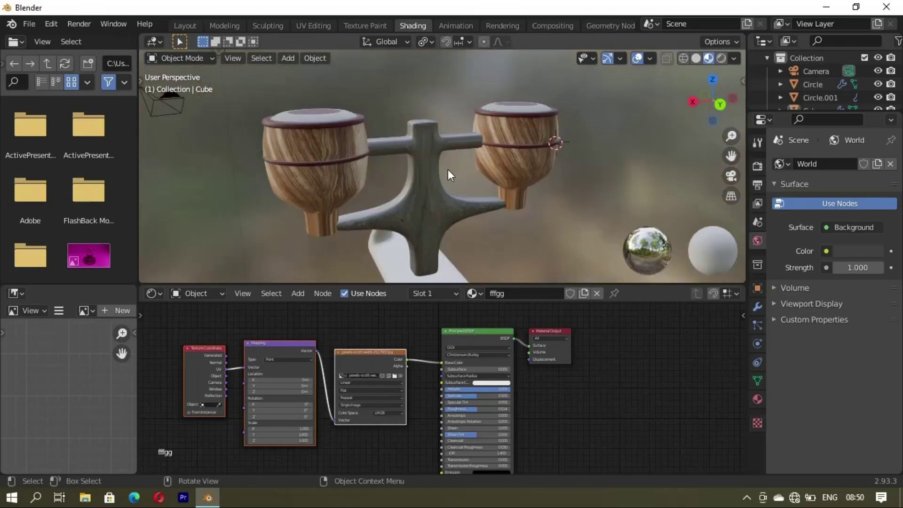
{"action": "middle_click_drag", "start_coordinate": [426, 239], "coordinate": [409, 275]}
- Drive the mapping with Object coordinates and set the image projection to Sphere
{"action": "left_click_drag", "start_coordinate": [226, 375], "coordinate": [250, 371]}
{"action": "scroll", "coordinate": [391, 391], "scroll_direction": "up", "scroll_amount": 3}
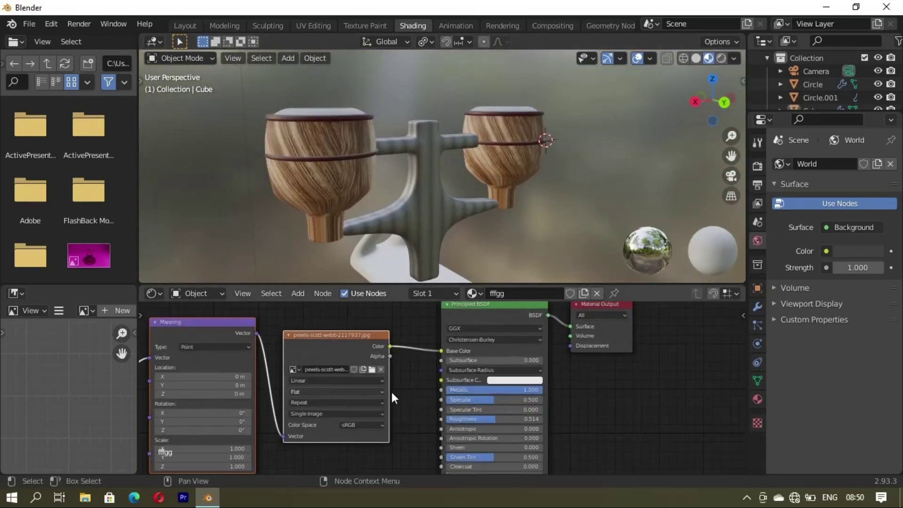
{"action": "left_click", "coordinate": [370, 392]}
{"action": "left_click", "coordinate": [301, 421]}
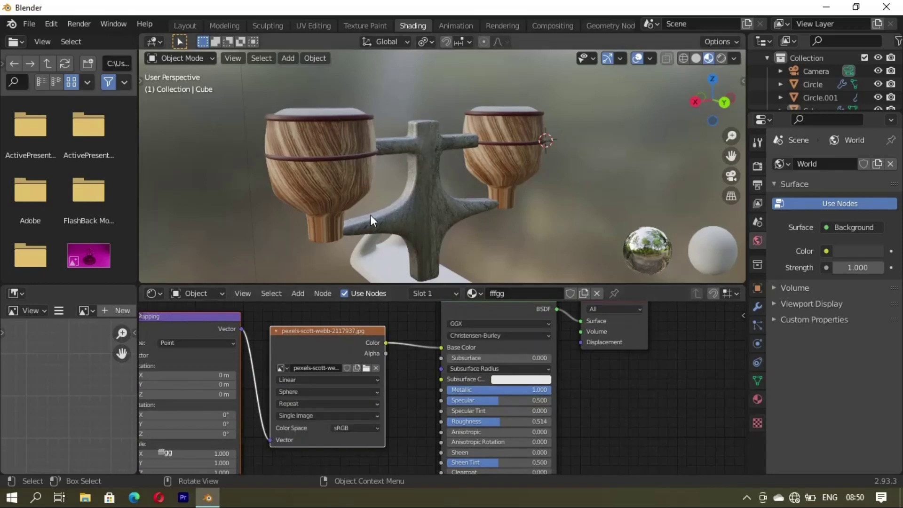
{"action": "scroll", "coordinate": [467, 177], "scroll_direction": "down", "scroll_amount": 5}
{"action": "mouse_move", "coordinate": [357, 193]}
{"action": "middle_mouse_down"}
{"action": "mouse_move", "coordinate": [526, 150]}
{"action": "mouse_move", "coordinate": [460, 189]}
{"action": "mouse_move", "coordinate": [512, 205]}
{"action": "mouse_move", "coordinate": [423, 261]}
{"action": "middle_mouse_up"}
{"action": "scroll", "coordinate": [461, 189], "scroll_direction": "up", "scroll_amount": 3}
- Give the base plate a new Material.001 with a black base colour
{"action": "left_click", "coordinate": [423, 261]}
{"action": "left_click", "coordinate": [481, 294]}
{"action": "key", "text": "BackSpace"}
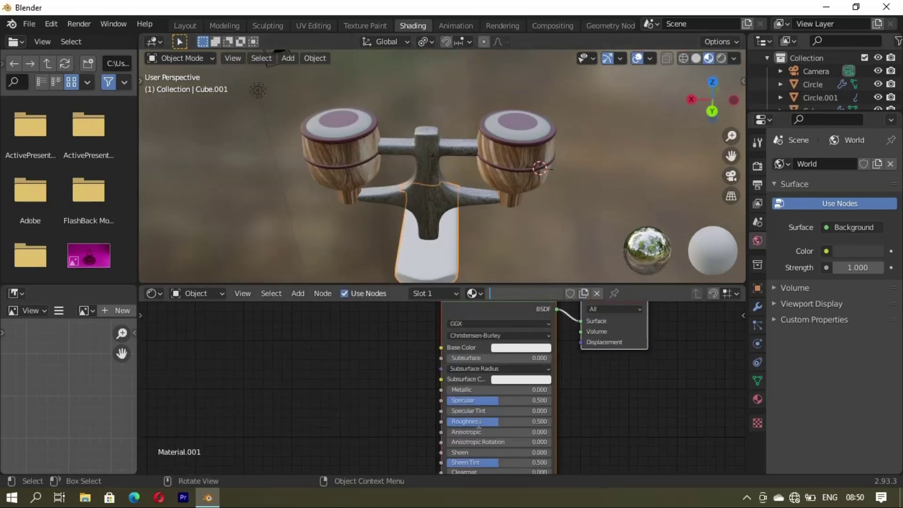
{"action": "left_click", "coordinate": [518, 349]}
{"action": "mouse_move", "coordinate": [531, 244]}
{"action": "left_mouse_down"}
{"action": "mouse_move", "coordinate": [495, 271]}
{"action": "mouse_move", "coordinate": [534, 305]}
{"action": "left_mouse_up"}
{"action": "left_click_drag", "start_coordinate": [574, 272], "coordinate": [574, 278]}
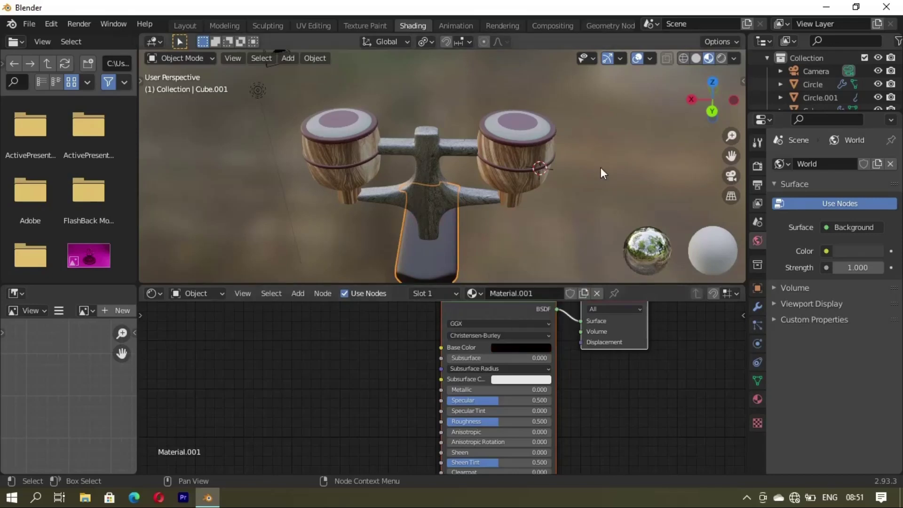
{"action": "mouse_move", "coordinate": [600, 167]}
{"action": "middle_mouse_down"}
{"action": "mouse_move", "coordinate": [341, 199]}
{"action": "mouse_move", "coordinate": [278, 181]}
{"action": "mouse_move", "coordinate": [474, 180]}
{"action": "mouse_move", "coordinate": [441, 233]}
{"action": "mouse_move", "coordinate": [250, 78]}
{"action": "middle_mouse_up"}
- Back in the Layout workspace, view the model with Material Preview and then Rendered shading
{"action": "left_click", "coordinate": [184, 26]}
{"action": "scroll", "coordinate": [379, 339], "scroll_direction": "down", "scroll_amount": 3}
{"action": "mouse_move", "coordinate": [379, 339]}
{"action": "middle_mouse_down"}
{"action": "mouse_move", "coordinate": [332, 328]}
{"action": "mouse_move", "coordinate": [470, 188]}
{"action": "mouse_move", "coordinate": [418, 290]}
{"action": "middle_mouse_up"}
{"action": "left_click", "coordinate": [708, 58]}
{"action": "left_click", "coordinate": [720, 57]}
{"action": "scroll", "coordinate": [418, 291], "scroll_direction": "up", "scroll_amount": 4}
{"action": "mouse_move", "coordinate": [371, 348]}
{"action": "middle_mouse_down"}
{"action": "mouse_move", "coordinate": [433, 299]}
{"action": "mouse_move", "coordinate": [359, 320]}
{"action": "mouse_move", "coordinate": [375, 325]}
{"action": "mouse_move", "coordinate": [343, 349]}
{"action": "mouse_move", "coordinate": [409, 303]}
{"action": "middle_mouse_up"}
{"action": "scroll", "coordinate": [397, 329], "scroll_direction": "up", "scroll_amount": 2}
{"action": "scroll", "coordinate": [355, 343], "scroll_direction": "down", "scroll_amount": 2}
{"action": "mouse_move", "coordinate": [355, 342]}
{"action": "middle_mouse_down"}
{"action": "mouse_move", "coordinate": [418, 348]}
{"action": "mouse_move", "coordinate": [443, 328]}
{"action": "mouse_move", "coordinate": [438, 309]}
{"action": "mouse_move", "coordinate": [427, 343]}
{"action": "mouse_move", "coordinate": [591, 152]}
{"action": "middle_mouse_up"}
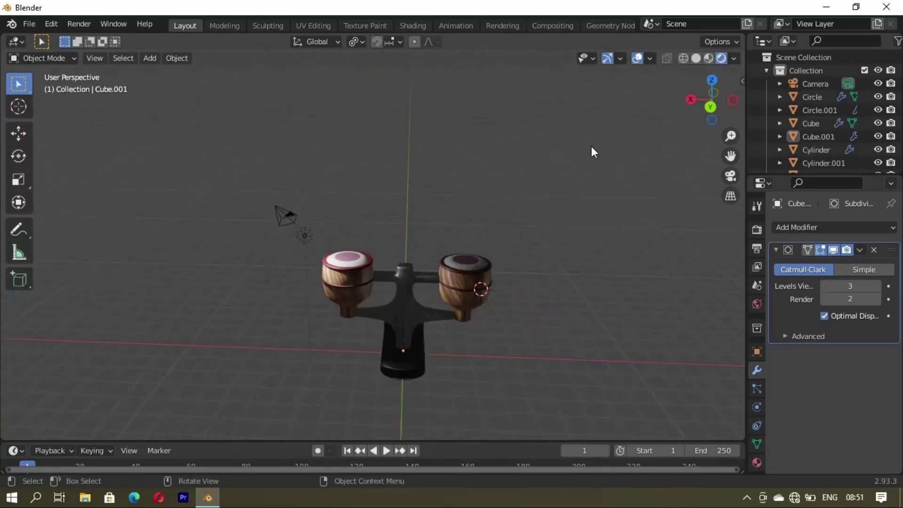
- Set the right ring's hhhhhhj material Metallic to 0.861 and orbit to inspect the model
{"action": "left_click", "coordinate": [757, 462]}
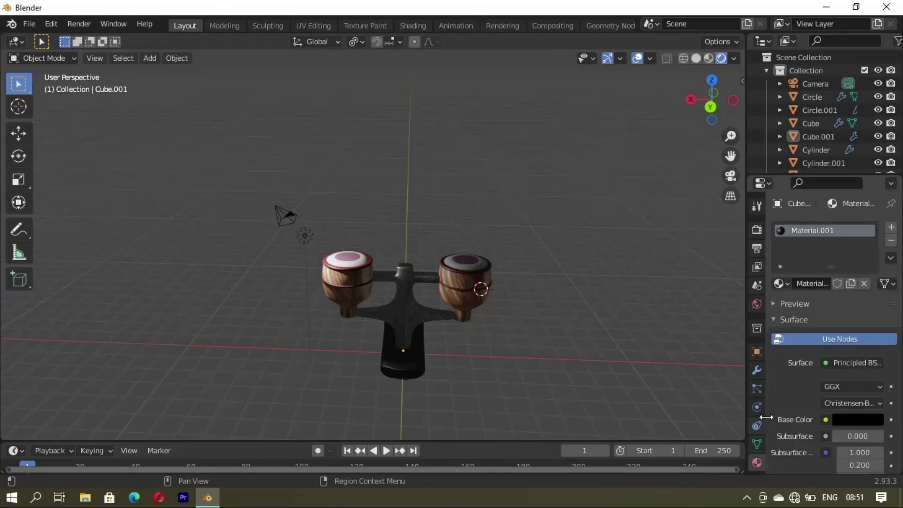
{"action": "left_click", "coordinate": [756, 304]}
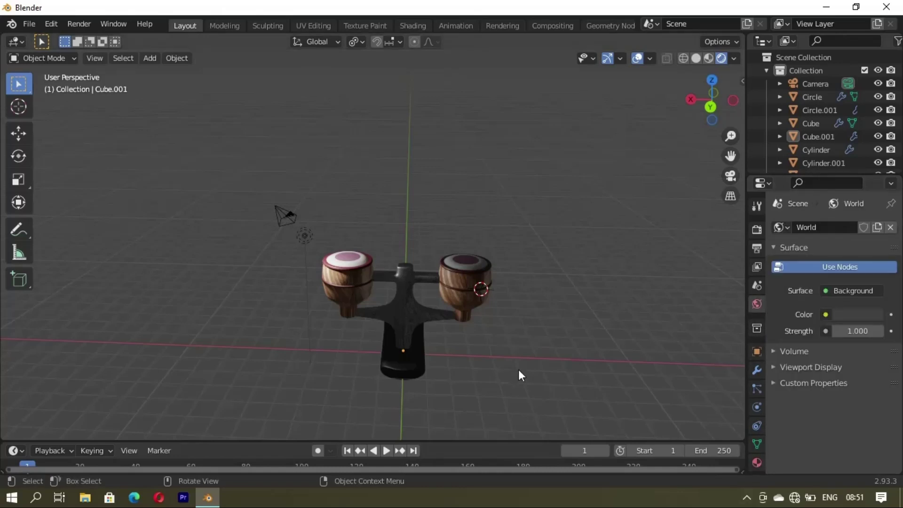
{"action": "left_click", "coordinate": [461, 289]}
{"action": "left_click", "coordinate": [756, 463]}
{"action": "scroll", "coordinate": [799, 400], "scroll_direction": "down", "scroll_amount": 4}
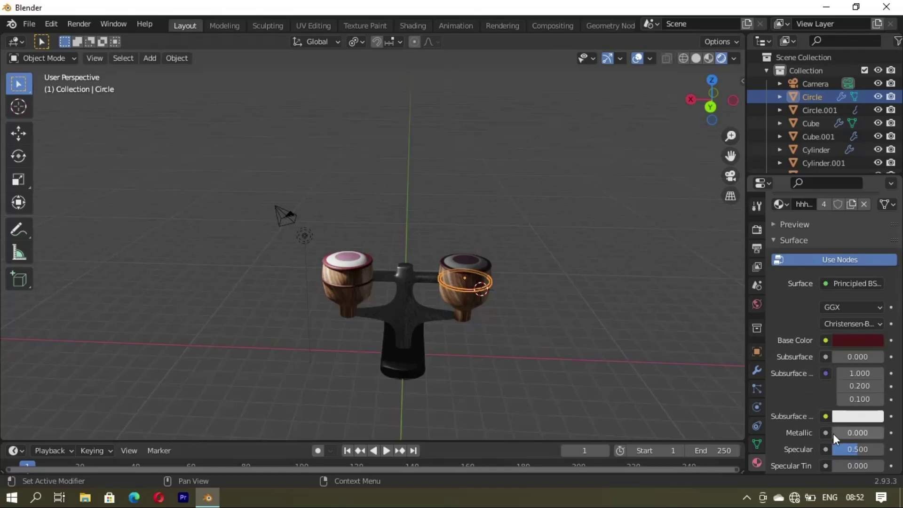
{"action": "left_click", "coordinate": [515, 333]}
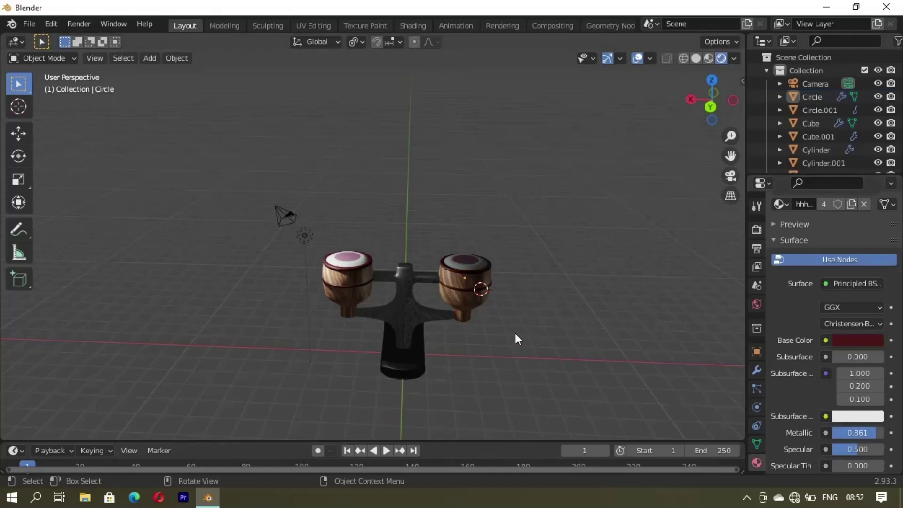
{"action": "scroll", "coordinate": [496, 300], "scroll_direction": "up", "scroll_amount": 3}
{"action": "mouse_move", "coordinate": [496, 300]}
{"action": "middle_mouse_down"}
{"action": "mouse_move", "coordinate": [570, 379]}
{"action": "mouse_move", "coordinate": [379, 369]}
{"action": "mouse_move", "coordinate": [520, 417]}
{"action": "mouse_move", "coordinate": [373, 61]}
{"action": "middle_mouse_up"}
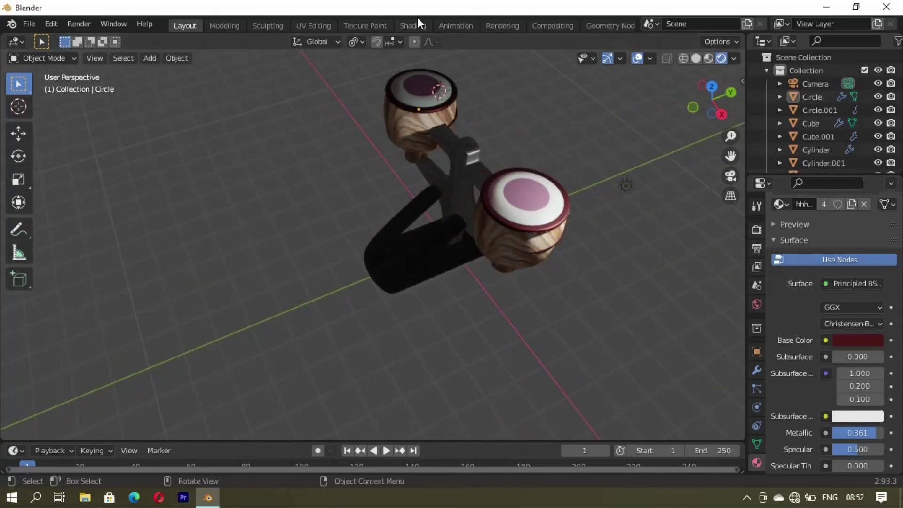
{"action": "middle_click_drag", "start_coordinate": [400, 207], "coordinate": [325, 207]}
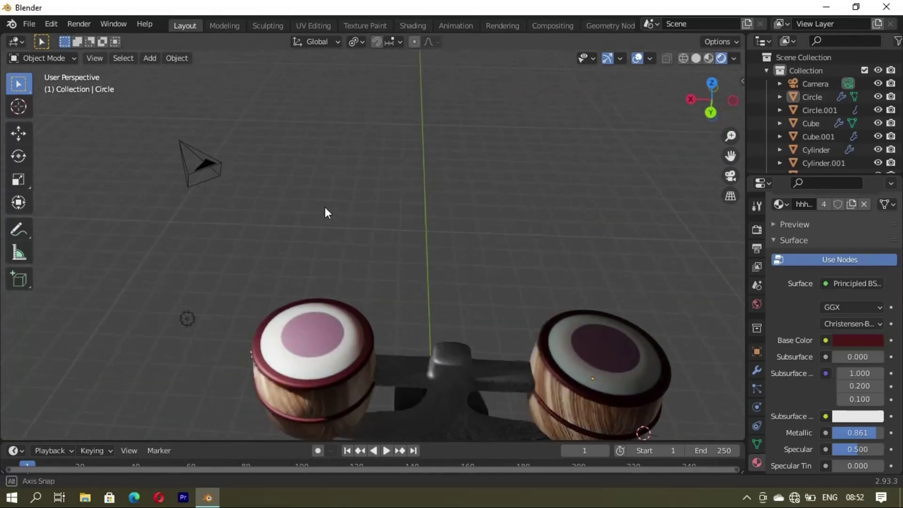
{"action": "scroll", "coordinate": [294, 350], "scroll_direction": "up", "scroll_amount": 2}
{"action": "scroll", "coordinate": [295, 349], "scroll_direction": "down", "scroll_amount": 3}
{"action": "mouse_move", "coordinate": [701, 63]}
{"action": "middle_mouse_down"}
{"action": "mouse_move", "coordinate": [394, 305]}
{"action": "mouse_move", "coordinate": [458, 368]}
{"action": "mouse_move", "coordinate": [400, 365]}
{"action": "mouse_move", "coordinate": [445, 383]}
{"action": "mouse_move", "coordinate": [375, 358]}
{"action": "mouse_move", "coordinate": [419, 346]}
{"action": "mouse_move", "coordinate": [304, 366]}
{"action": "mouse_move", "coordinate": [457, 334]}
{"action": "mouse_move", "coordinate": [393, 229]}
{"action": "mouse_move", "coordinate": [435, 332]}
{"action": "mouse_move", "coordinate": [386, 353]}
{"action": "middle_mouse_up"}
- Select all model parts and move them vertically along Z in front view
{"action": "left_click", "coordinate": [385, 353]}
{"action": "left_click_drag", "start_coordinate": [259, 134], "coordinate": [513, 346]}
{"action": "key", "text": "KP_1"}
{"action": "key", "text": "g"}
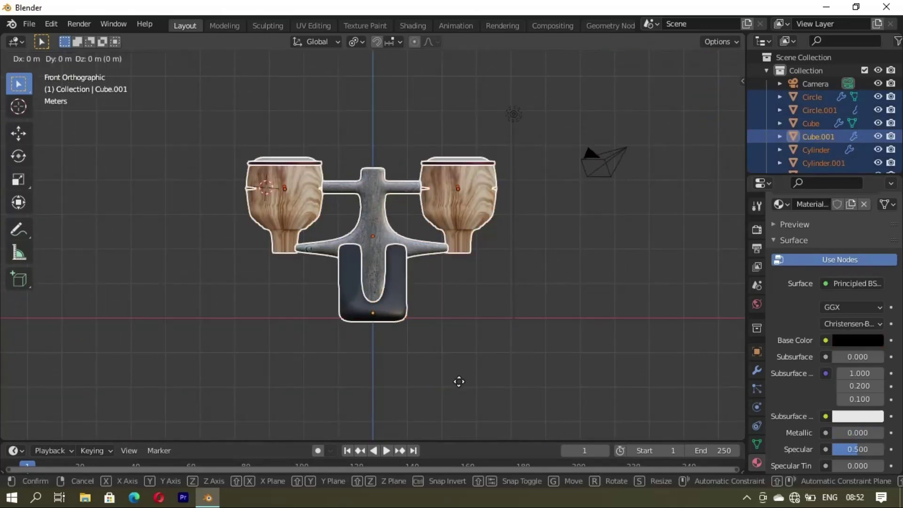
{"action": "key", "text": "z"}
{"action": "left_click", "coordinate": [459, 378]}
{"action": "mouse_move", "coordinate": [459, 376]}
{"action": "middle_mouse_down"}
{"action": "mouse_move", "coordinate": [427, 339]}
{"action": "mouse_move", "coordinate": [489, 327]}
{"action": "mouse_move", "coordinate": [413, 323]}
{"action": "mouse_move", "coordinate": [401, 309]}
{"action": "mouse_move", "coordinate": [388, 332]}
{"action": "mouse_move", "coordinate": [413, 335]}
{"action": "mouse_move", "coordinate": [506, 199]}
{"action": "mouse_move", "coordinate": [247, 185]}
{"action": "middle_mouse_up"}
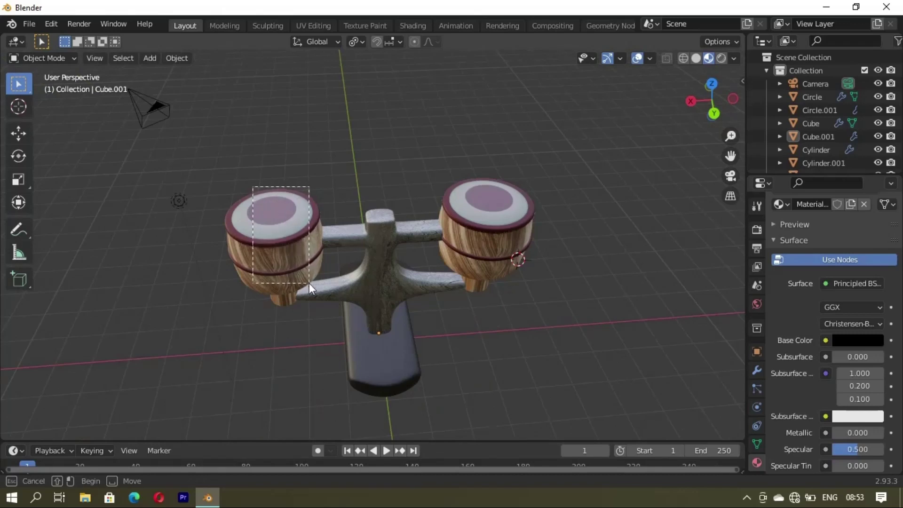
- Select both drums and the stand and start rotating them about the X axis
{"action": "left_click_drag", "start_coordinate": [331, 314], "coordinate": [331, 314]}
{"action": "left_click_drag", "start_coordinate": [473, 156], "coordinate": [552, 289], "text": "shift"}
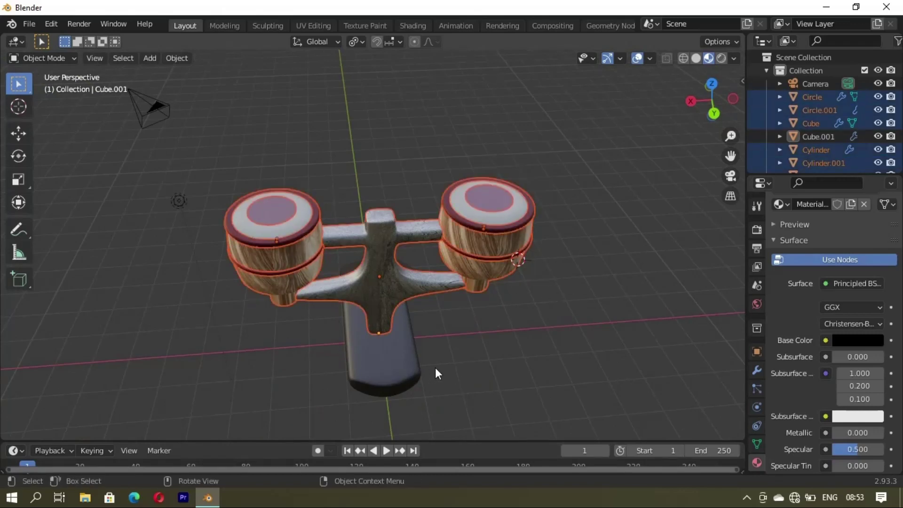
{"action": "middle_click_drag", "start_coordinate": [435, 368], "coordinate": [528, 355]}
{"action": "key", "text": "r"}
{"action": "key", "text": "x"}
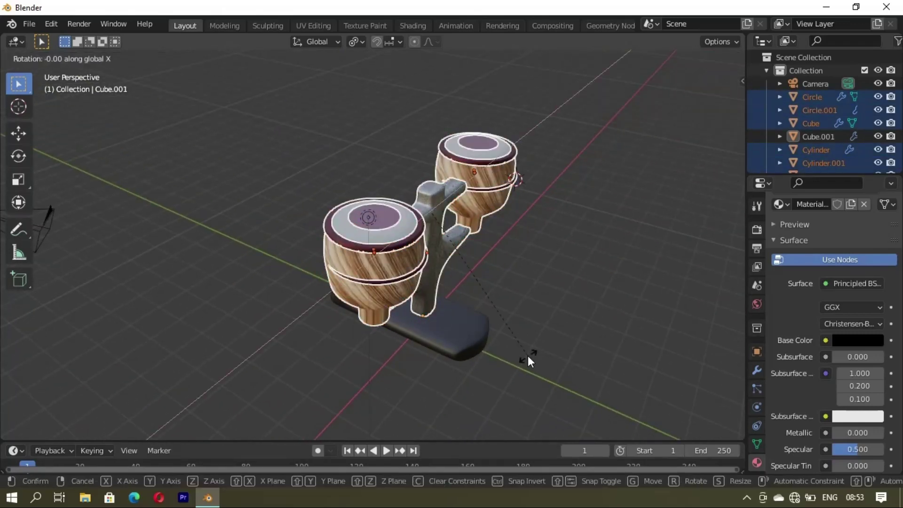
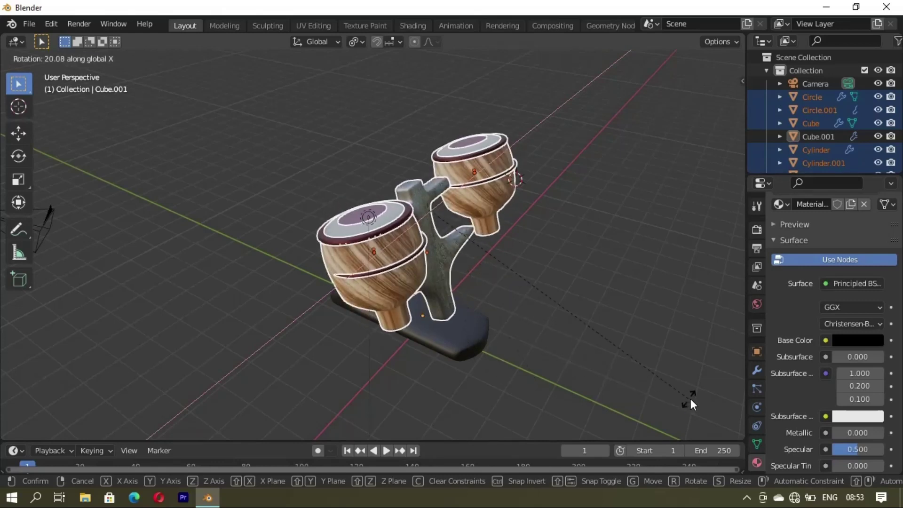
- Confirm the drum pair's rotation and select all drum and stand parts
{"action": "left_click", "coordinate": [629, 326]}
{"action": "mouse_move", "coordinate": [630, 328]}
{"action": "middle_mouse_down"}
{"action": "mouse_move", "coordinate": [525, 331]}
{"action": "mouse_move", "coordinate": [479, 301]}
{"action": "mouse_move", "coordinate": [483, 232]}
{"action": "mouse_move", "coordinate": [434, 291]}
{"action": "mouse_move", "coordinate": [408, 285]}
{"action": "mouse_move", "coordinate": [325, 228]}
{"action": "middle_mouse_up"}
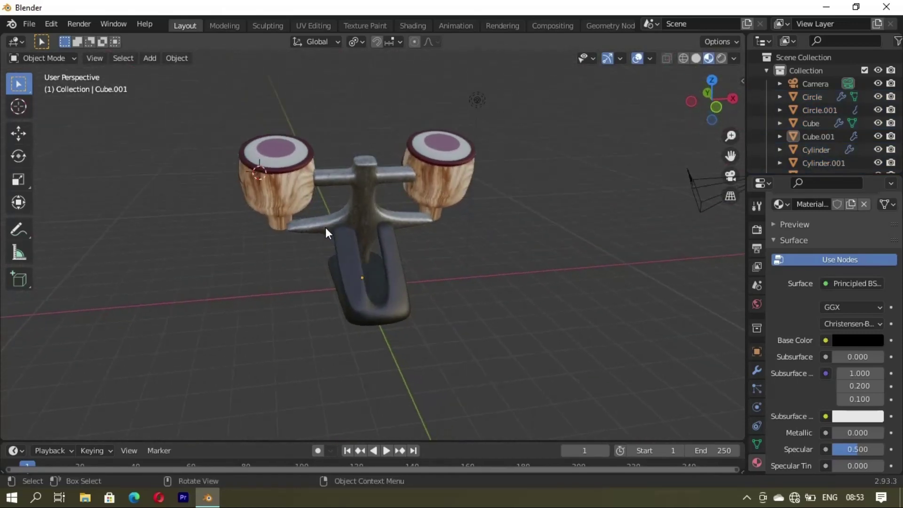
{"action": "key", "text": "a"}
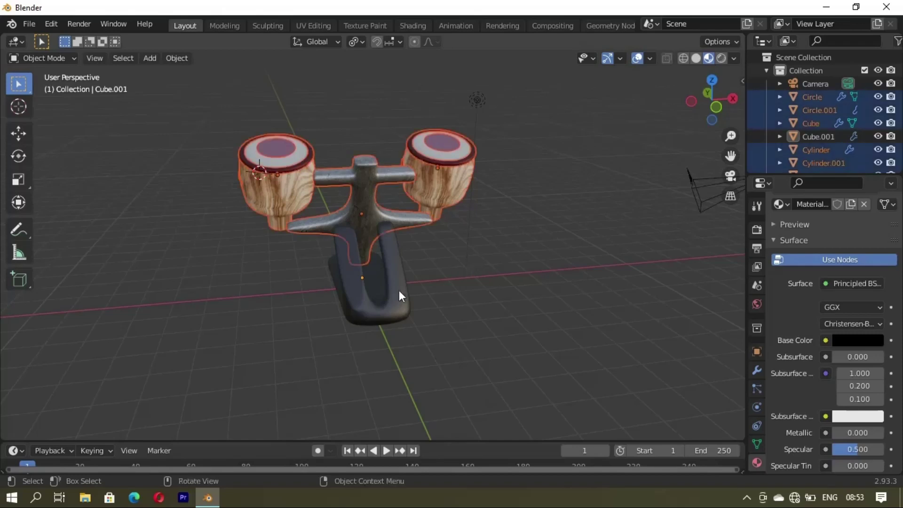
- Slide the cross-shaped Cube stand piece along Y to line up with the drums
{"action": "left_click", "coordinate": [372, 214]}
{"action": "middle_click_drag", "start_coordinate": [355, 279], "coordinate": [430, 323]}
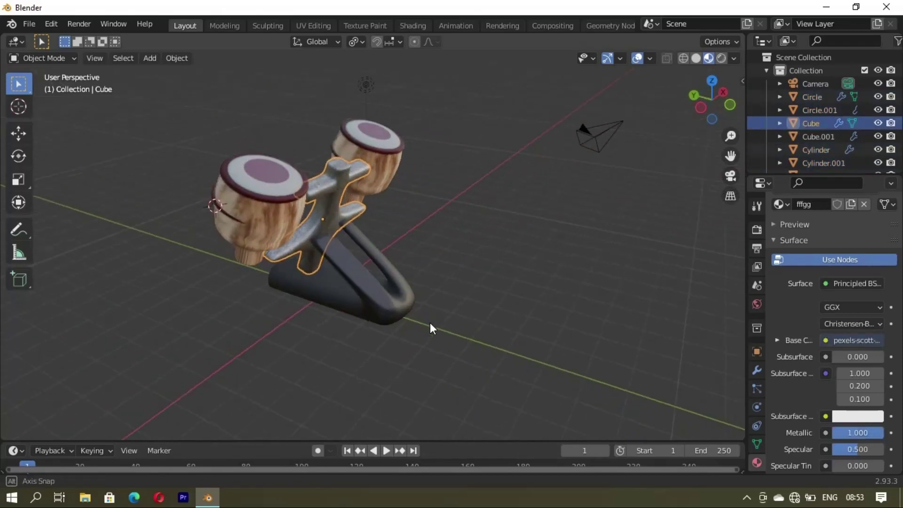
{"action": "key", "text": "g"}
{"action": "key", "text": "y"}
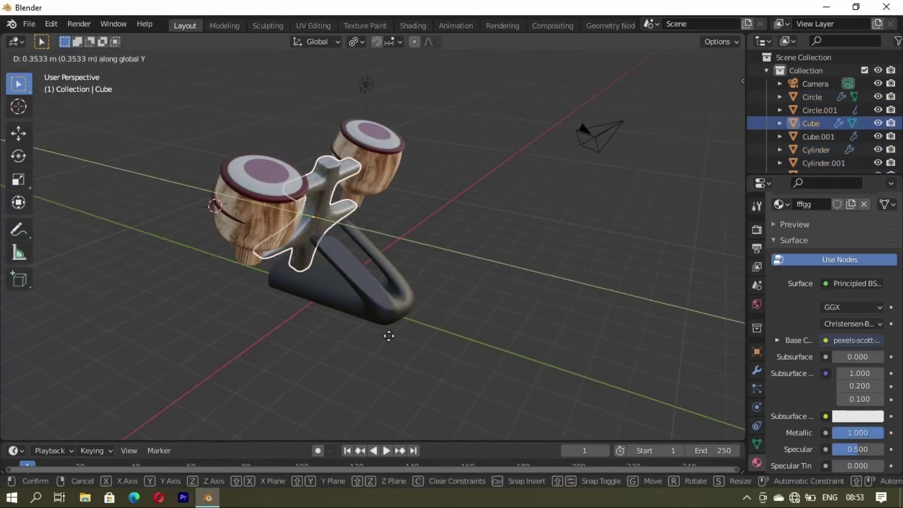
{"action": "left_click", "coordinate": [389, 335]}
{"action": "middle_click_drag", "start_coordinate": [326, 296], "coordinate": [520, 317]}
{"action": "left_click", "coordinate": [520, 316]}
{"action": "mouse_move", "coordinate": [426, 306]}
{"action": "middle_mouse_down"}
{"action": "mouse_move", "coordinate": [384, 332]}
{"action": "mouse_move", "coordinate": [197, 336]}
{"action": "mouse_move", "coordinate": [512, 269]}
{"action": "mouse_move", "coordinate": [330, 264]}
{"action": "mouse_move", "coordinate": [438, 236]}
{"action": "mouse_move", "coordinate": [461, 241]}
{"action": "mouse_move", "coordinate": [402, 279]}
{"action": "mouse_move", "coordinate": [406, 304]}
{"action": "middle_mouse_up"}
- Add a mesh plane for the floor, replacing a misplaced first attempt
{"action": "key", "text": "shift+a"}
{"action": "left_click", "coordinate": [492, 216]}
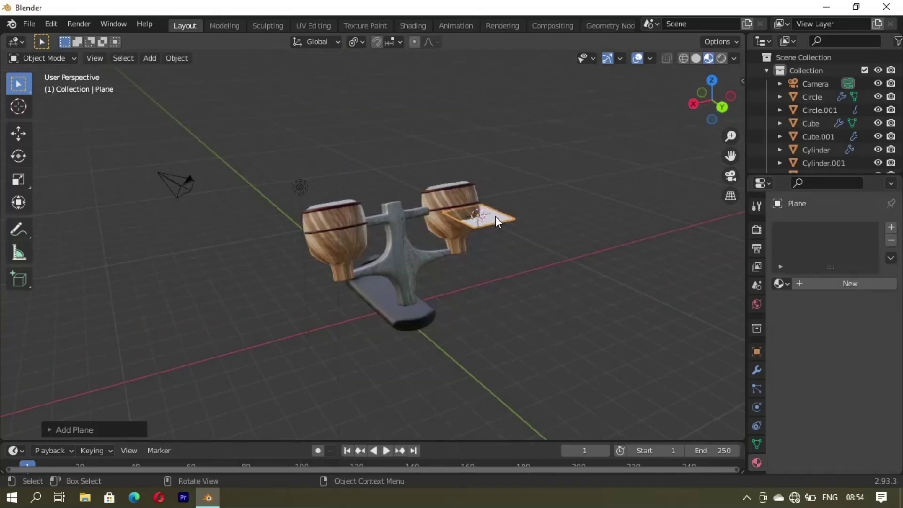
{"action": "key", "text": "Delete"}
{"action": "mouse_move", "coordinate": [516, 324]}
{"action": "middle_mouse_down"}
{"action": "mouse_move", "coordinate": [536, 302]}
{"action": "mouse_move", "coordinate": [409, 294]}
{"action": "middle_mouse_up"}
{"action": "key", "text": "shift+a"}
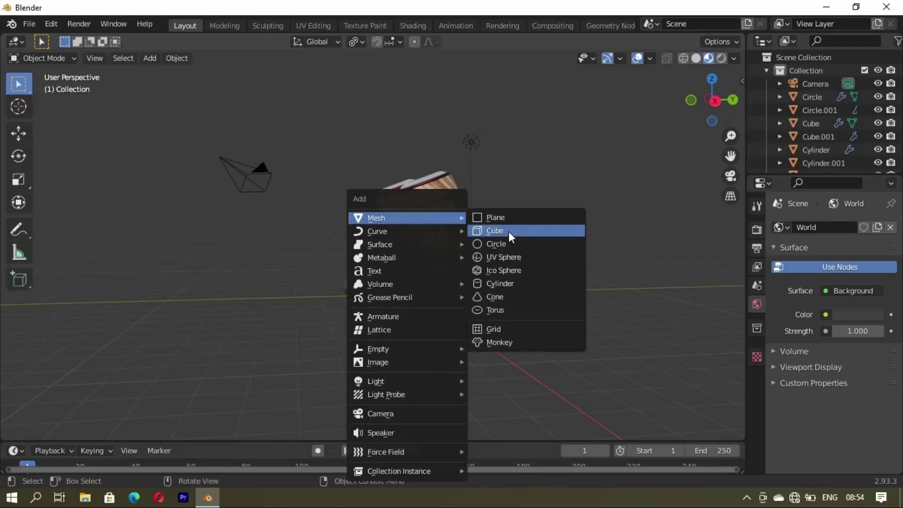
{"action": "left_click", "coordinate": [491, 217]}
- Enlarge the plane and lower it along Z to the stand's base
{"action": "key", "text": "s"}
{"action": "left_click", "coordinate": [729, 428]}
{"action": "type", "text": "g"}
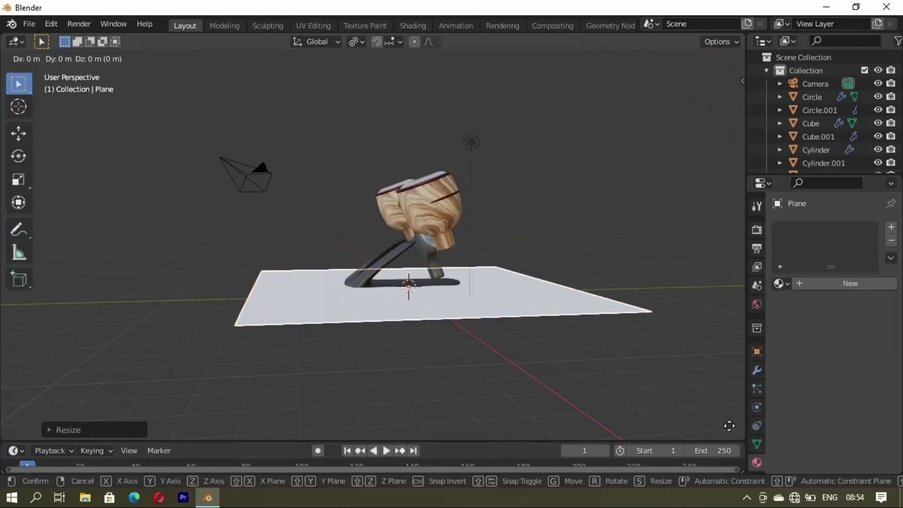
{"action": "type", "text": "z1"}
{"action": "key", "text": "Return"}
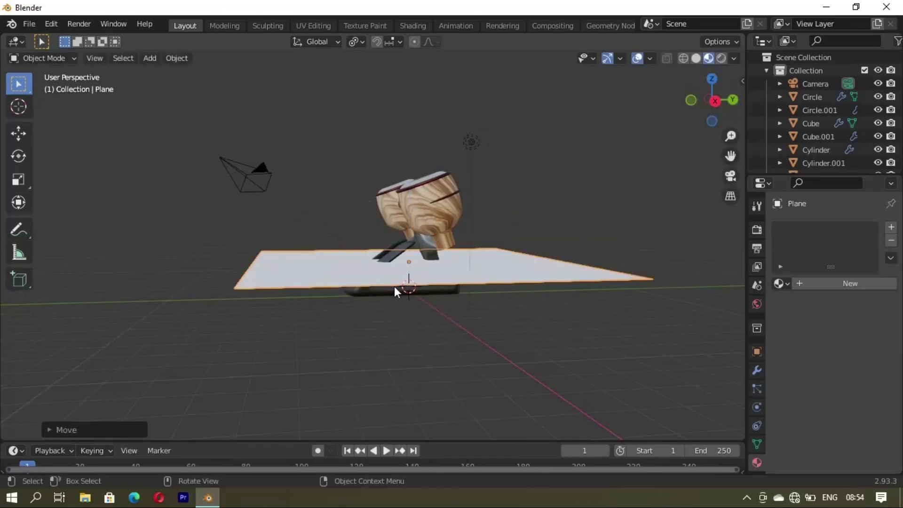
{"action": "middle_click_drag", "start_coordinate": [395, 286], "coordinate": [484, 282]}
{"action": "key", "text": "KP_1"}
{"action": "key", "text": "g"}
{"action": "key", "text": "z"}
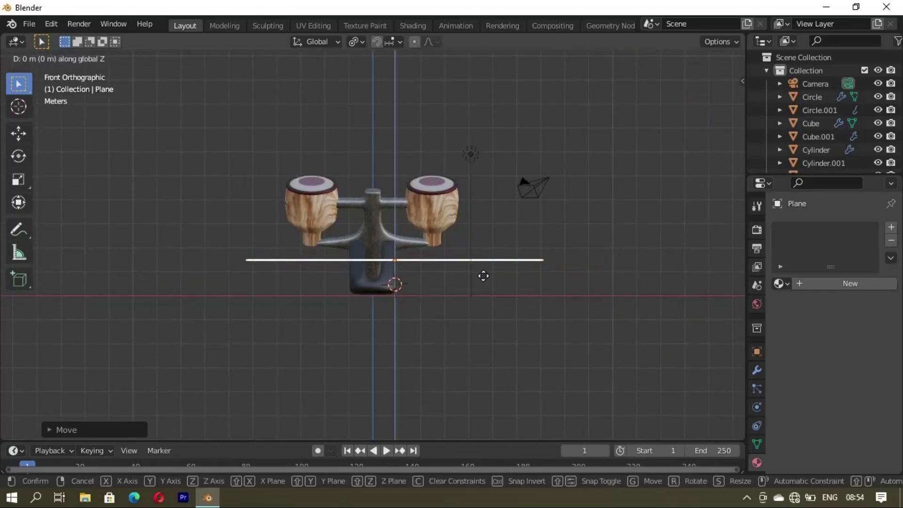
{"action": "left_click", "coordinate": [468, 309]}
- Rescale the floor plane so it fits neatly beneath the stand
{"action": "key", "text": "s"}
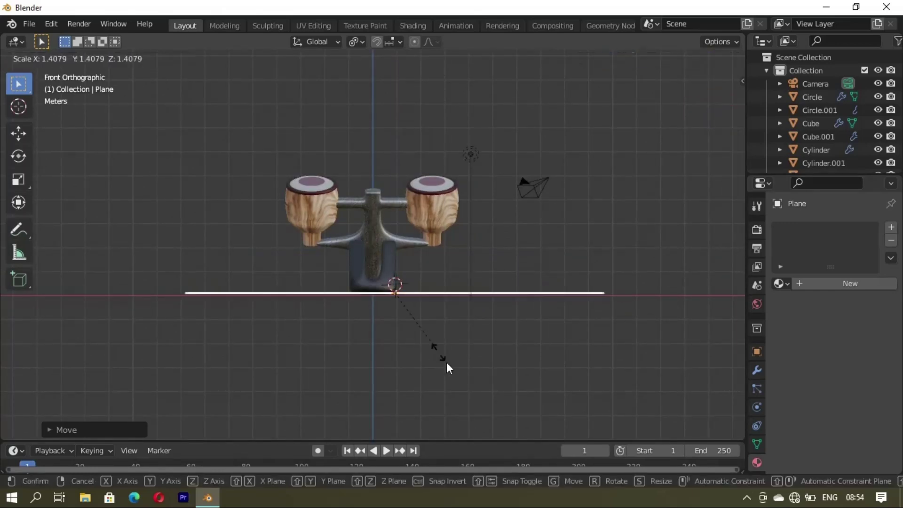
{"action": "left_click", "coordinate": [593, 245]}
{"action": "mouse_move", "coordinate": [593, 245]}
{"action": "middle_mouse_down"}
{"action": "mouse_move", "coordinate": [343, 273]}
{"action": "mouse_move", "coordinate": [468, 399]}
{"action": "middle_mouse_up"}
{"action": "left_click", "coordinate": [467, 399]}
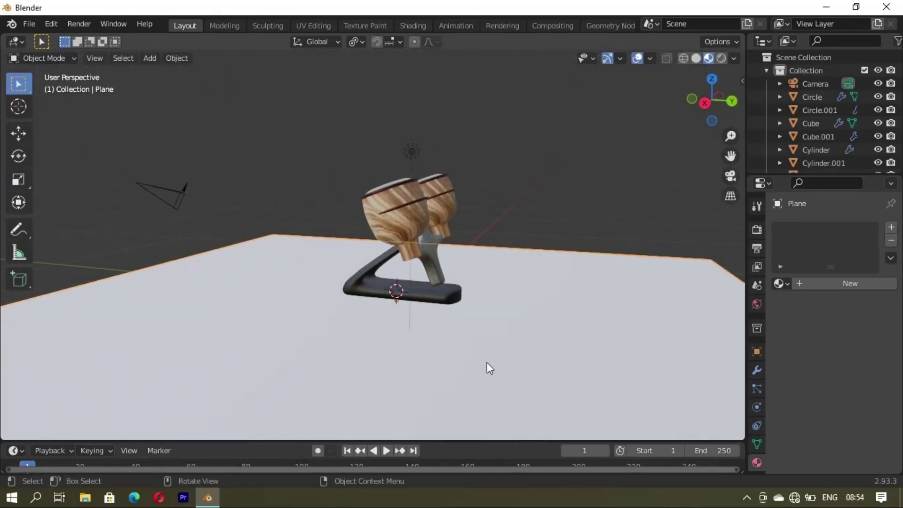
{"action": "key", "text": "s"}
{"action": "left_click", "coordinate": [449, 362]}
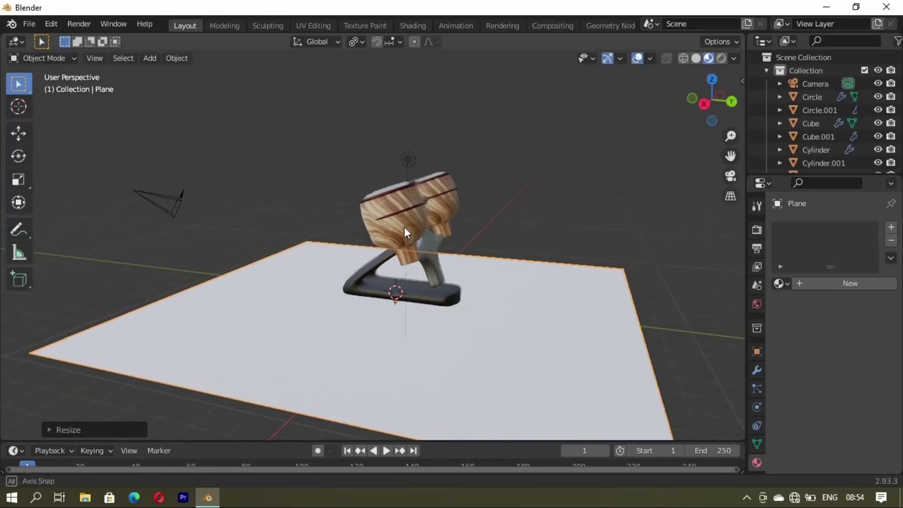
{"action": "middle_click_drag", "start_coordinate": [404, 227], "coordinate": [408, 141]}
{"action": "left_click", "coordinate": [412, 25]}
- Create a new floor material and set its base colour to near black after trying tan and purple
{"action": "left_click", "coordinate": [463, 292]}
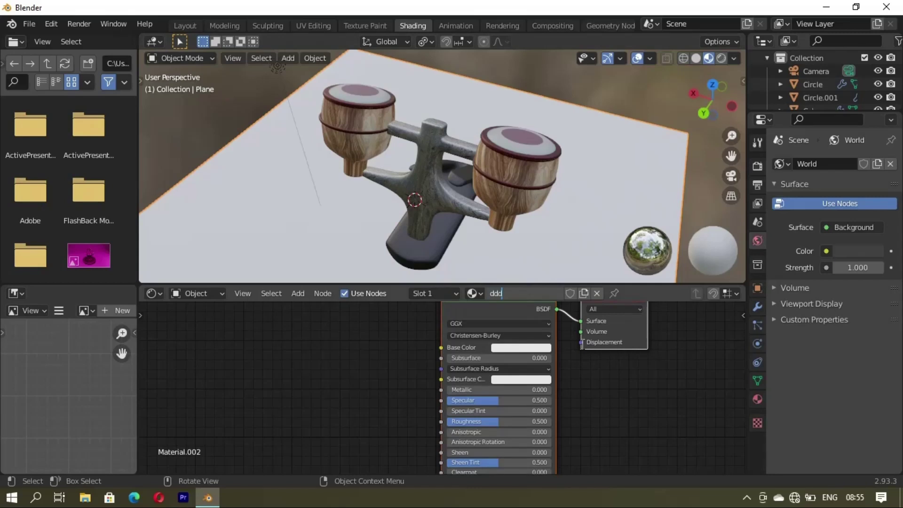
{"action": "left_click", "coordinate": [512, 348]}
{"action": "left_click_drag", "start_coordinate": [573, 250], "coordinate": [573, 282]}
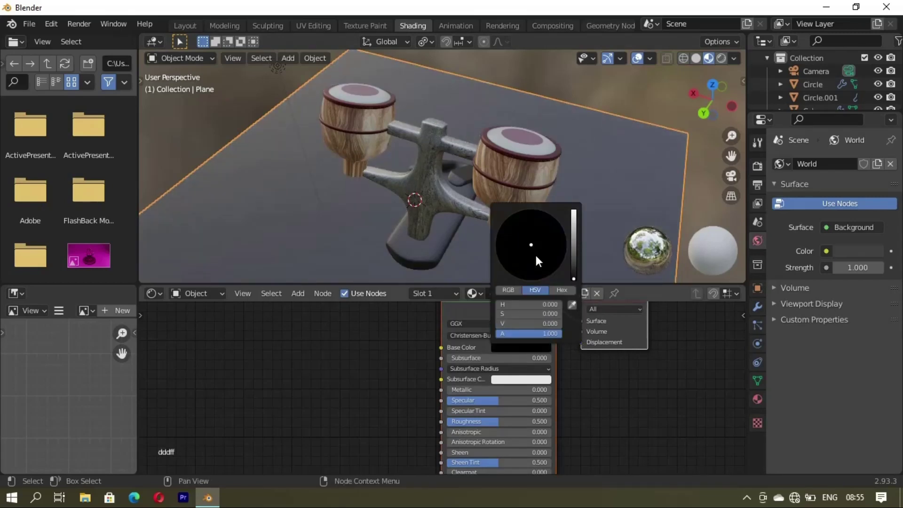
{"action": "left_click", "coordinate": [574, 238]}
{"action": "mouse_move", "coordinate": [541, 249]}
{"action": "left_mouse_down"}
{"action": "mouse_move", "coordinate": [521, 245]}
{"action": "mouse_move", "coordinate": [519, 264]}
{"action": "left_mouse_up"}
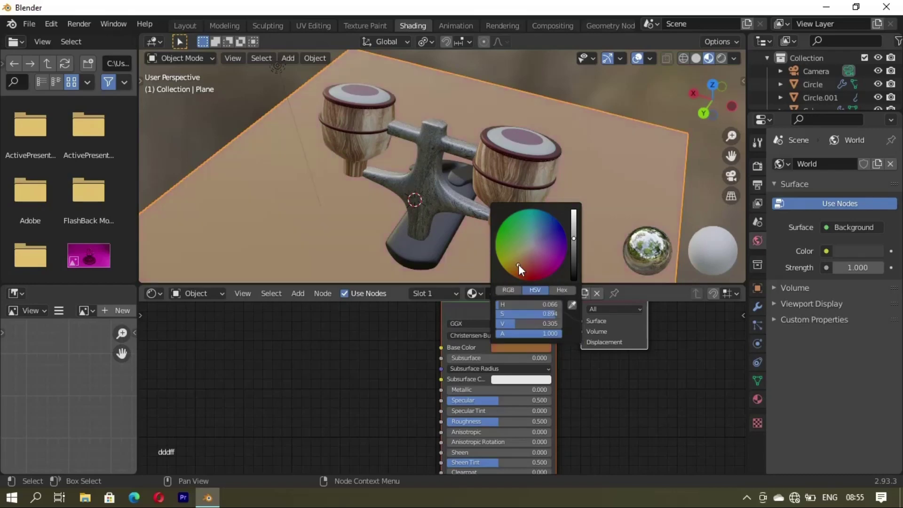
{"action": "left_click", "coordinate": [574, 260]}
{"action": "mouse_move", "coordinate": [604, 81]}
{"action": "middle_mouse_down"}
{"action": "mouse_move", "coordinate": [303, 176]}
{"action": "mouse_move", "coordinate": [432, 198]}
{"action": "middle_mouse_up"}
{"action": "left_click", "coordinate": [512, 346]}
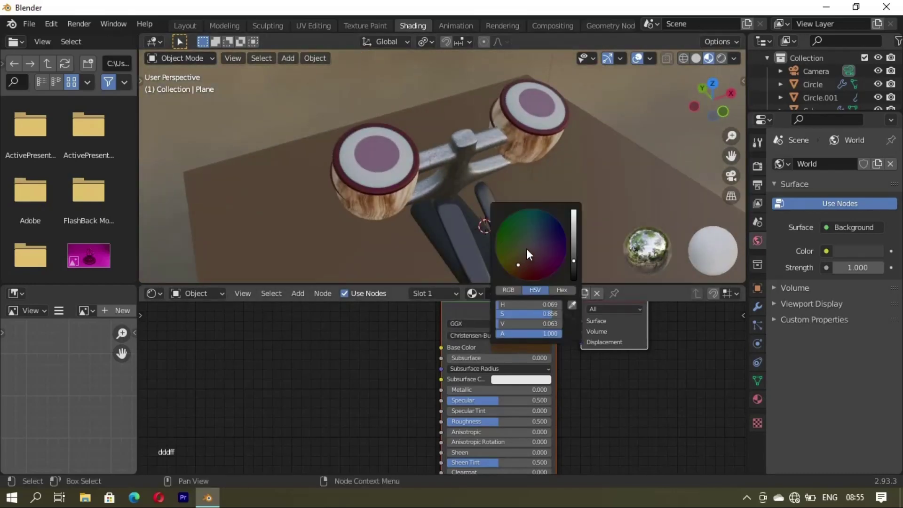
{"action": "mouse_move", "coordinate": [527, 249]}
{"action": "left_mouse_down"}
{"action": "mouse_move", "coordinate": [566, 235]}
{"action": "mouse_move", "coordinate": [577, 279]}
{"action": "left_mouse_up"}
{"action": "left_click", "coordinate": [574, 213]}
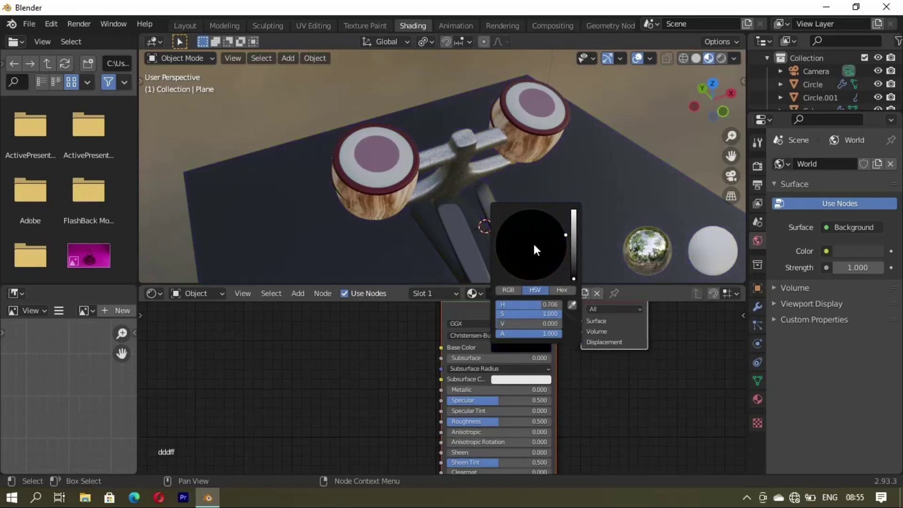
{"action": "left_click", "coordinate": [185, 26]}
- Look through the scene camera to check how the floor is framed
{"action": "key", "text": "KP_0"}
{"action": "key", "text": "n"}
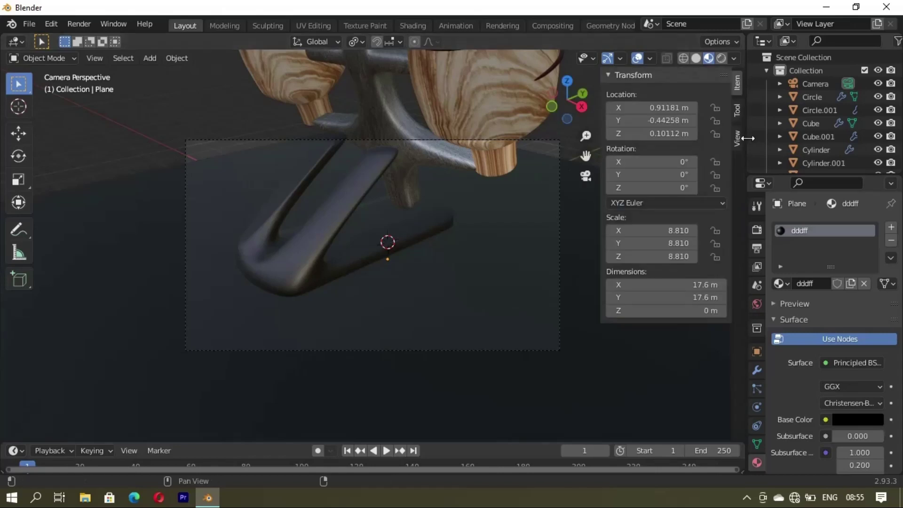
{"action": "left_click", "coordinate": [737, 137]}
{"action": "key", "text": "n"}
{"action": "scroll", "coordinate": [568, 283], "scroll_direction": "down", "scroll_amount": 5}
{"action": "mouse_move", "coordinate": [468, 268]}
{"action": "middle_mouse_down"}
{"action": "mouse_move", "coordinate": [388, 285]}
{"action": "mouse_move", "coordinate": [482, 277]}
{"action": "mouse_move", "coordinate": [398, 272]}
{"action": "mouse_move", "coordinate": [403, 252]}
{"action": "mouse_move", "coordinate": [422, 271]}
{"action": "middle_mouse_up"}
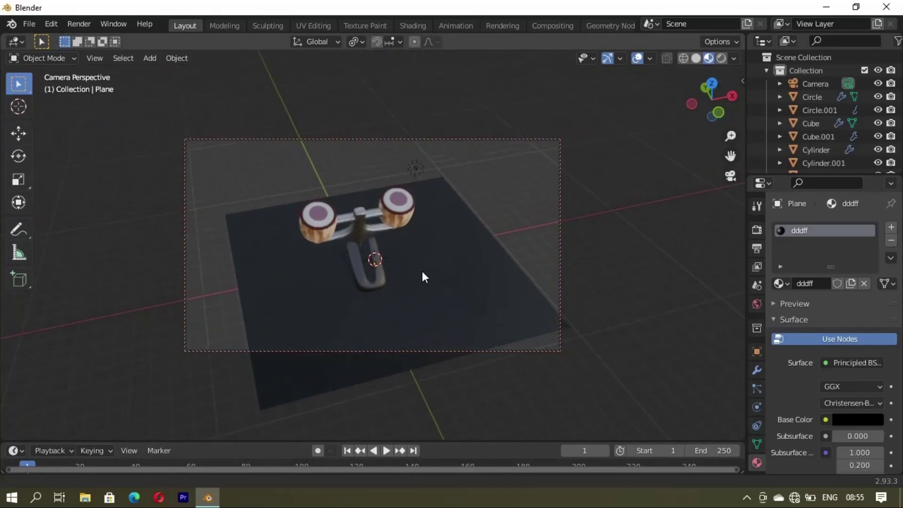
- Scale the dark floor plane up to fill the camera frame
{"action": "left_click", "coordinate": [428, 289]}
{"action": "key", "text": "s"}
{"action": "left_click", "coordinate": [490, 354]}
{"action": "scroll", "coordinate": [468, 306], "scroll_direction": "up", "scroll_amount": 2}
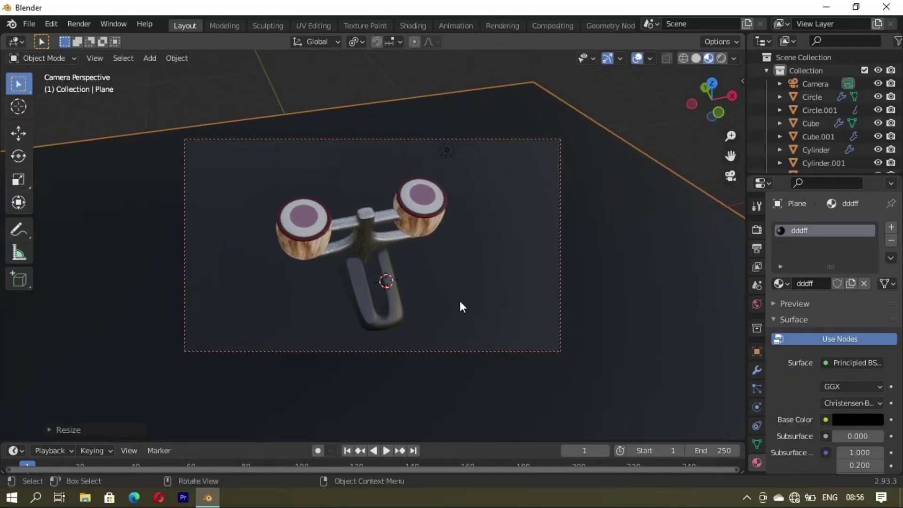
{"action": "middle_click_drag", "start_coordinate": [460, 305], "coordinate": [488, 315]}
{"action": "scroll", "coordinate": [489, 315], "scroll_direction": "up", "scroll_amount": 1}
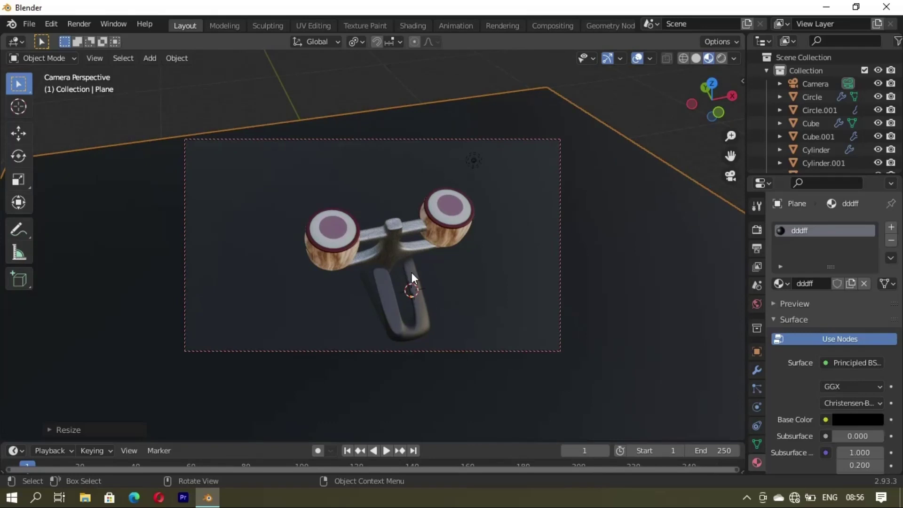
- Shift the floor plane along Y and recheck it through the camera
{"action": "key", "text": "g"}
{"action": "key", "text": "y"}
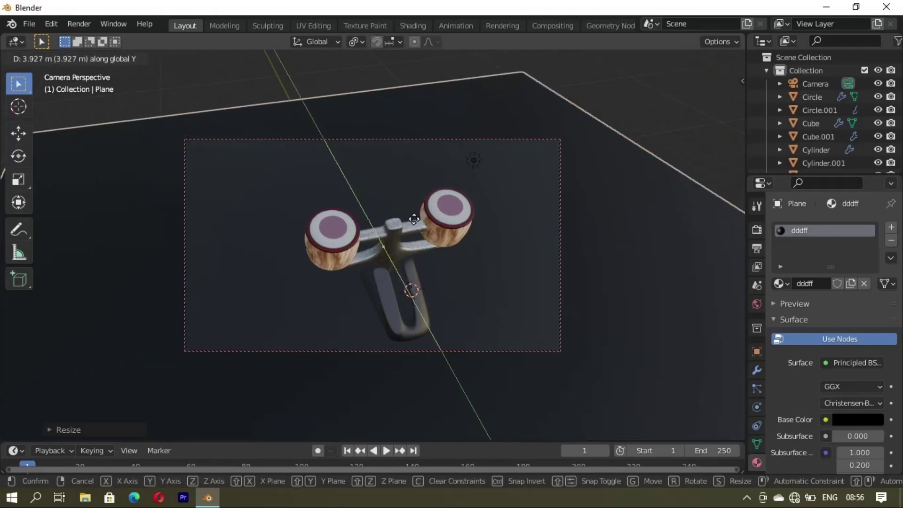
{"action": "left_click", "coordinate": [409, 239]}
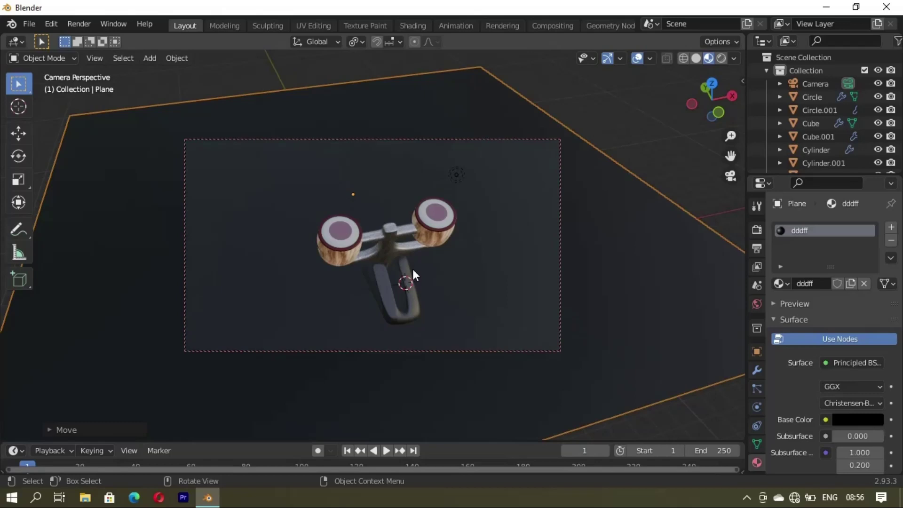
{"action": "mouse_move", "coordinate": [412, 269]}
{"action": "middle_mouse_down"}
{"action": "mouse_move", "coordinate": [436, 269]}
{"action": "mouse_move", "coordinate": [450, 286]}
{"action": "mouse_move", "coordinate": [439, 301]}
{"action": "mouse_move", "coordinate": [404, 303]}
{"action": "middle_mouse_up"}
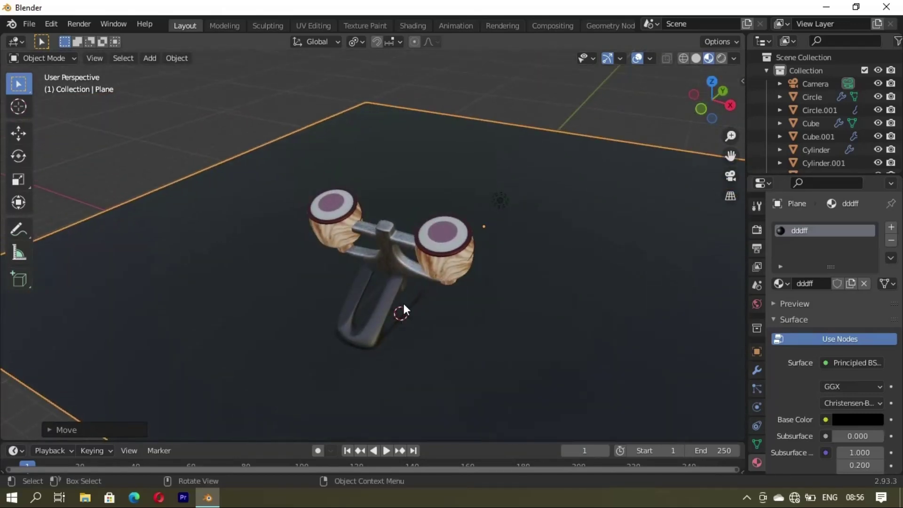
{"action": "middle_click_drag", "start_coordinate": [462, 274], "coordinate": [427, 287]}
{"action": "key", "text": "KP_0"}
{"action": "mouse_move", "coordinate": [368, 297]}
{"action": "middle_mouse_down"}
{"action": "mouse_move", "coordinate": [452, 342]}
{"action": "mouse_move", "coordinate": [348, 329]}
{"action": "mouse_move", "coordinate": [358, 306]}
{"action": "middle_mouse_up"}
- In rendered shading, add a raised, enlarged area light with 1000 W power
{"action": "left_click", "coordinate": [722, 57]}
{"action": "middle_click_drag", "start_coordinate": [347, 258], "coordinate": [379, 278]}
{"action": "key", "text": "shift+a"}
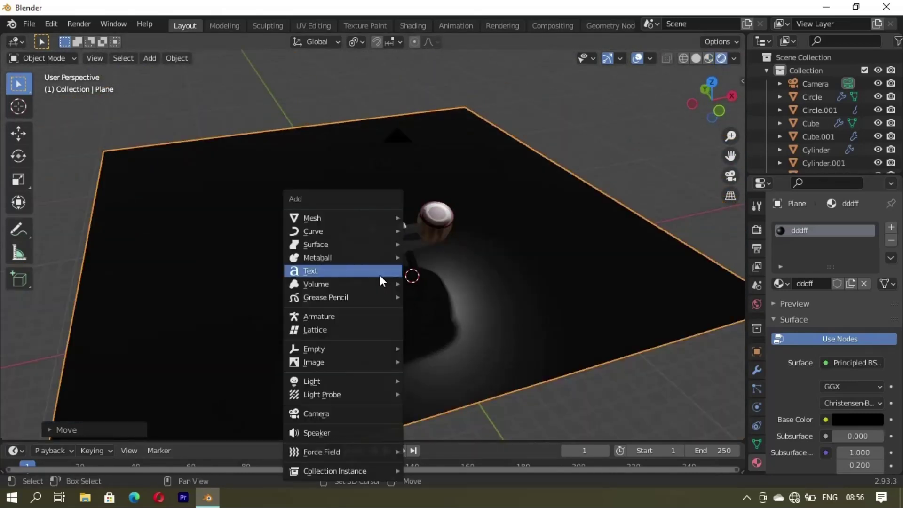
{"action": "left_click", "coordinate": [426, 422]}
{"action": "key", "text": "g"}
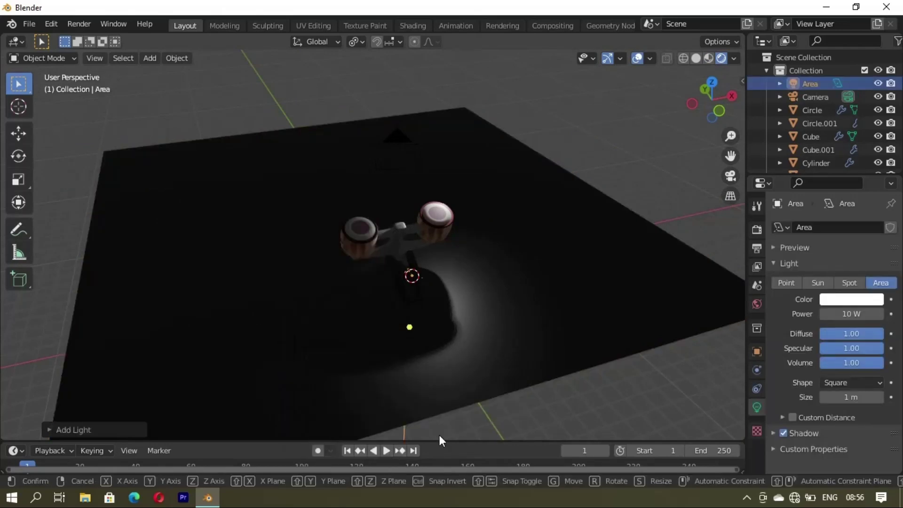
{"action": "key", "text": "z"}
{"action": "left_click", "coordinate": [440, 353]}
{"action": "key", "text": "s"}
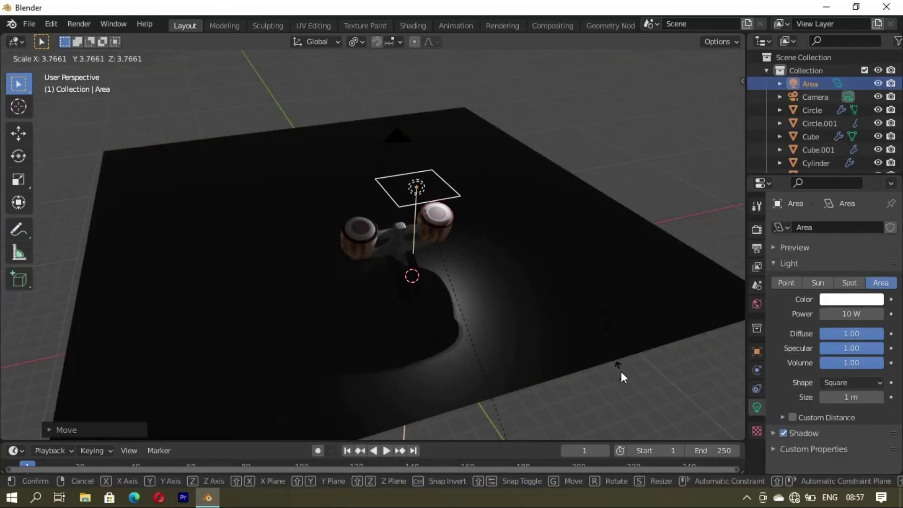
{"action": "left_click", "coordinate": [622, 376]}
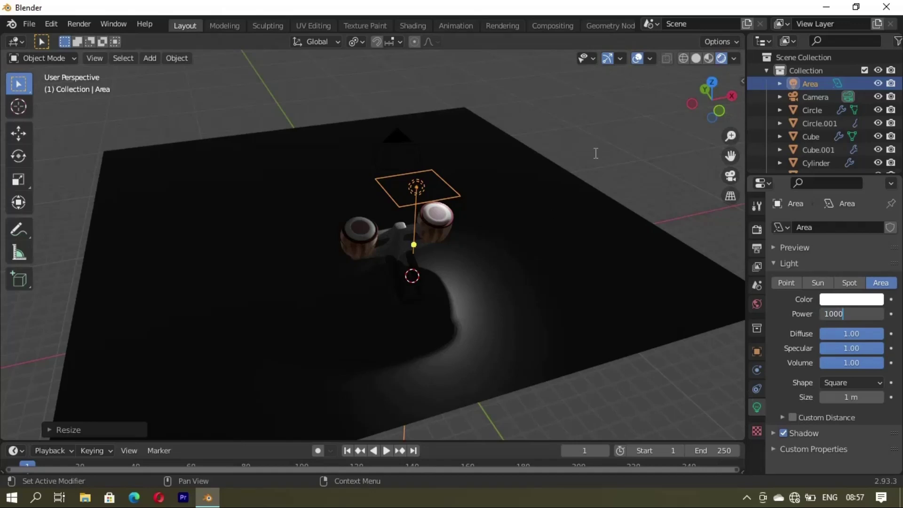
{"action": "key", "text": "Return"}
- Reposition the area light along Y and Z above the drums and shrink it
{"action": "middle_click_drag", "start_coordinate": [340, 285], "coordinate": [481, 326]}
{"action": "key", "text": "g"}
{"action": "key", "text": "y"}
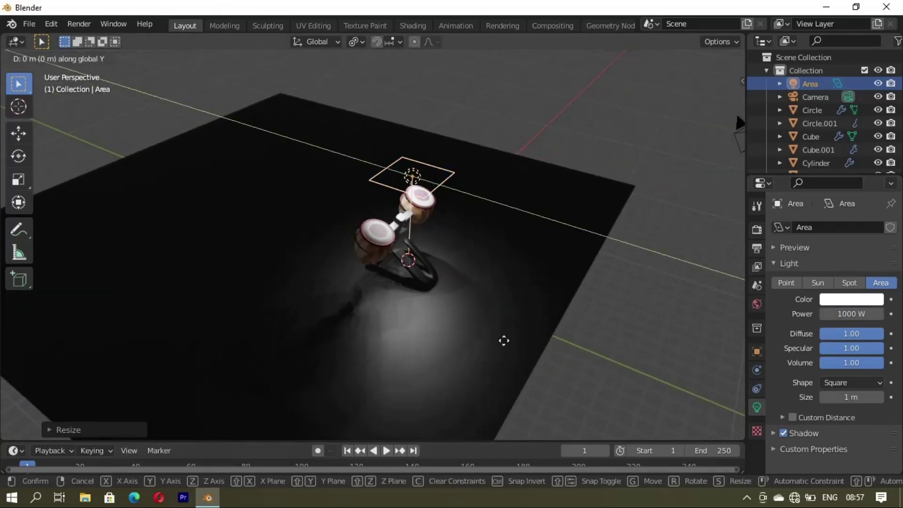
{"action": "left_click", "coordinate": [476, 335]}
{"action": "key", "text": "g"}
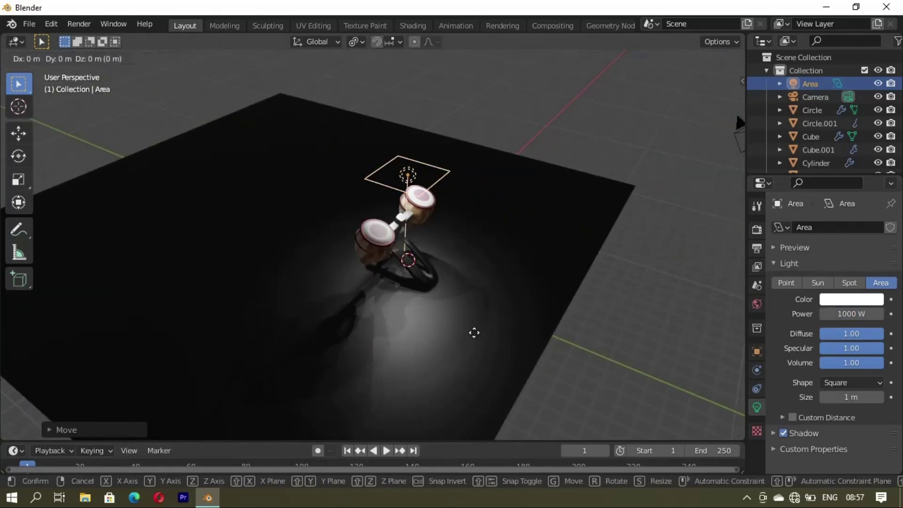
{"action": "key", "text": "z"}
{"action": "left_click", "coordinate": [482, 296]}
{"action": "key", "text": "s"}
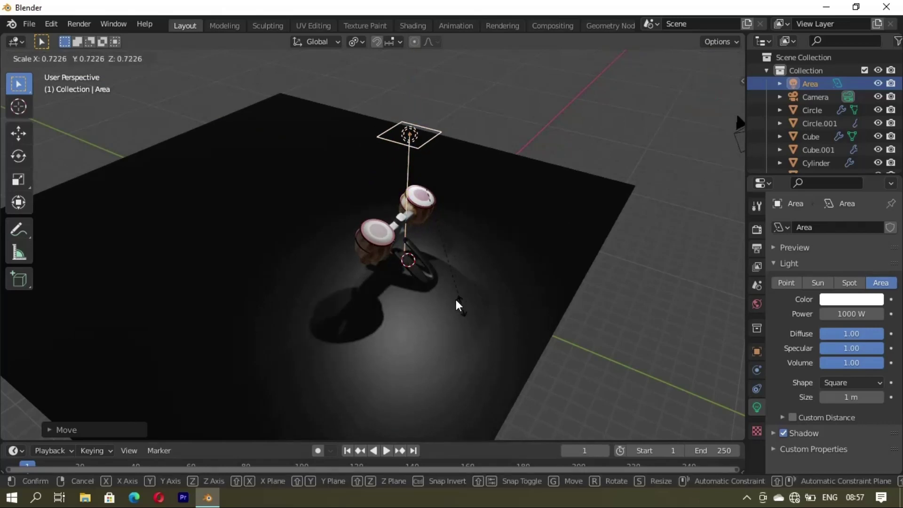
{"action": "left_click", "coordinate": [471, 308]}
- Give the area light a pink colour
{"action": "left_click", "coordinate": [842, 300]}
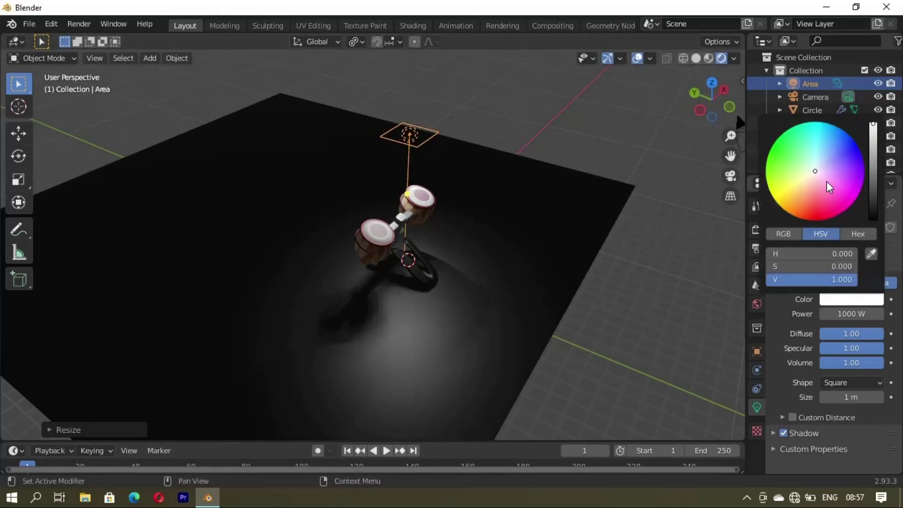
{"action": "left_click_drag", "start_coordinate": [868, 173], "coordinate": [874, 123]}
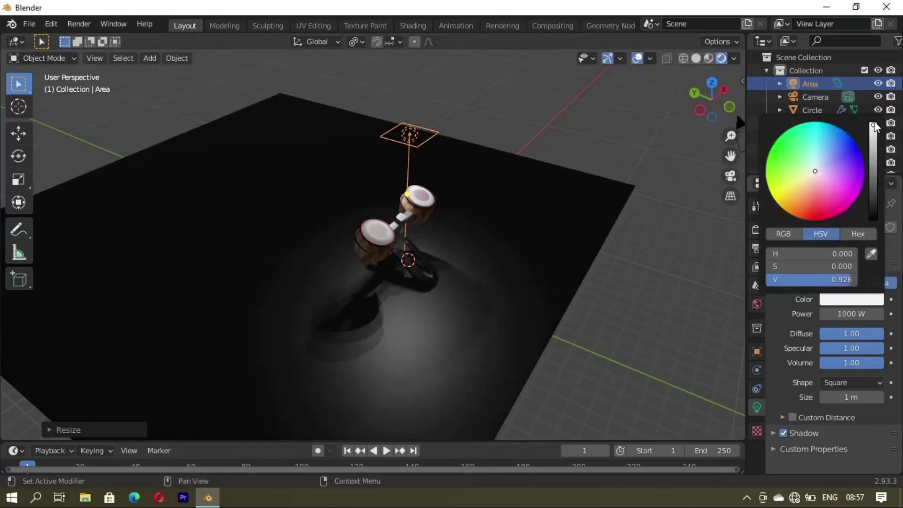
{"action": "left_click", "coordinate": [826, 180]}
{"action": "middle_click_drag", "start_coordinate": [350, 264], "coordinate": [355, 282]}
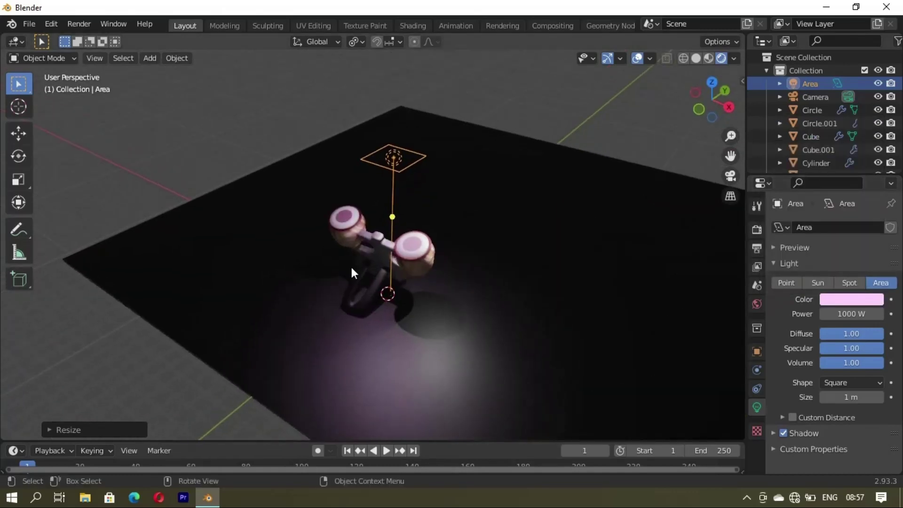
- Duplicate the pink light along X and shift the original along X
{"action": "key", "text": "shift+d"}
{"action": "key", "text": "x"}
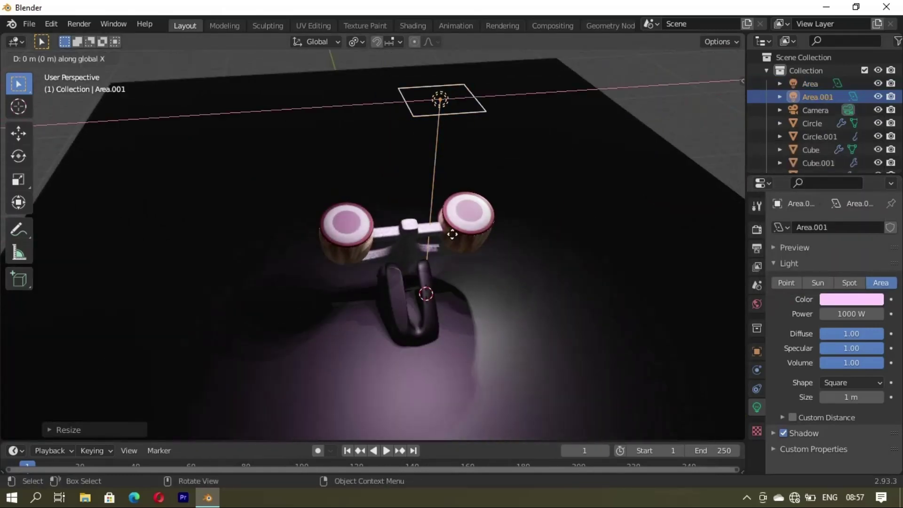
{"action": "left_click", "coordinate": [361, 251]}
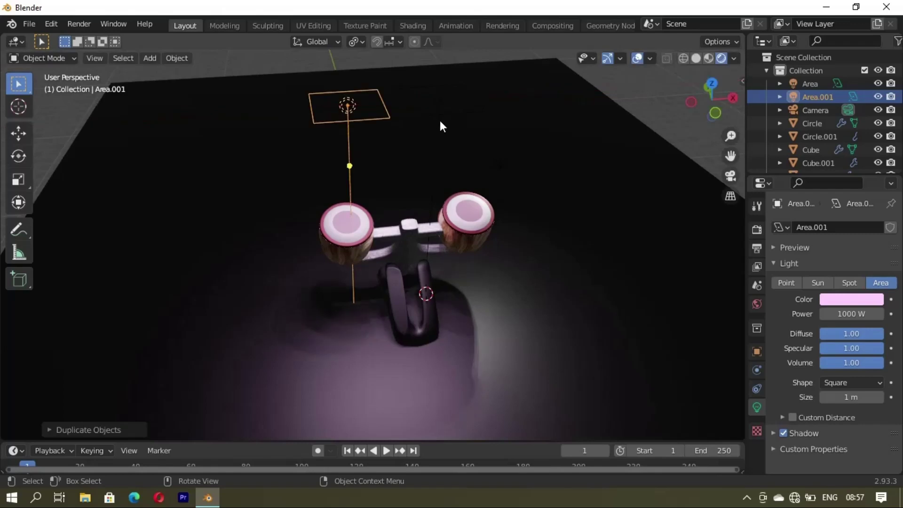
{"action": "left_click", "coordinate": [439, 125]}
{"action": "key", "text": "g"}
{"action": "key", "text": "y"}
{"action": "key", "text": "x"}
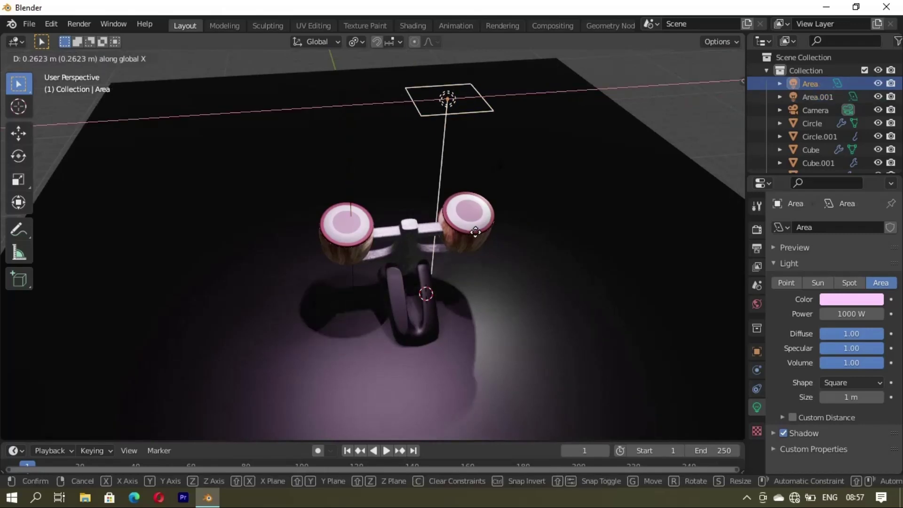
{"action": "left_click", "coordinate": [485, 229]}
- Delete the extra area light copy and view the scene through the camera
{"action": "key", "text": "shift+d"}
{"action": "key", "text": "x"}
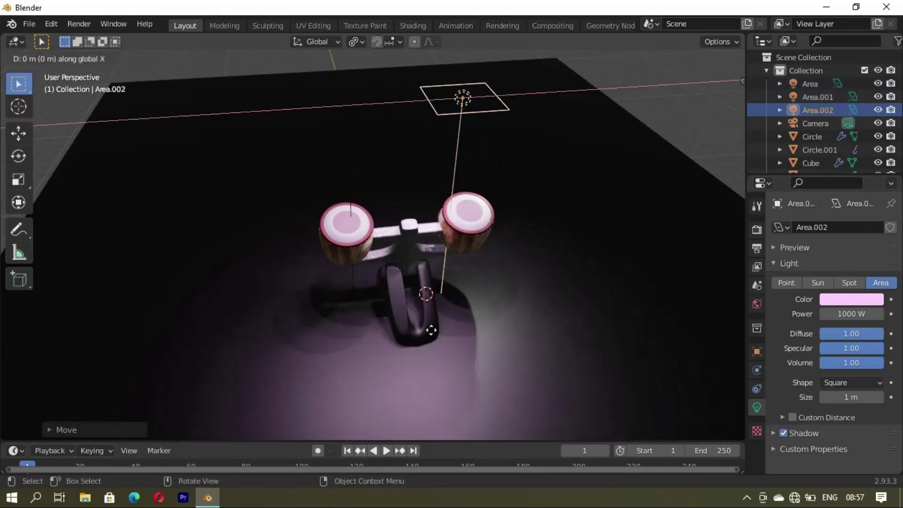
{"action": "key", "text": "z"}
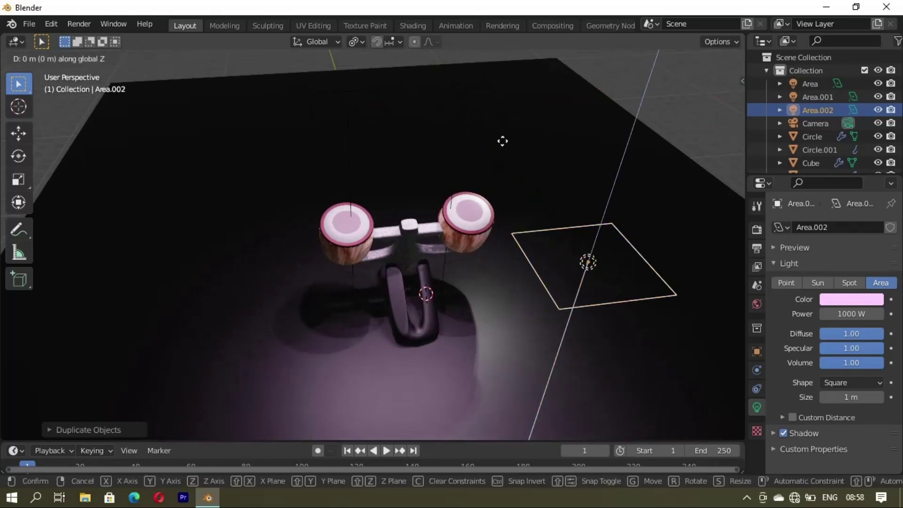
{"action": "left_click", "coordinate": [446, 235]}
{"action": "mouse_move", "coordinate": [382, 296]}
{"action": "middle_mouse_down"}
{"action": "mouse_move", "coordinate": [403, 339]}
{"action": "mouse_move", "coordinate": [468, 282]}
{"action": "middle_mouse_up"}
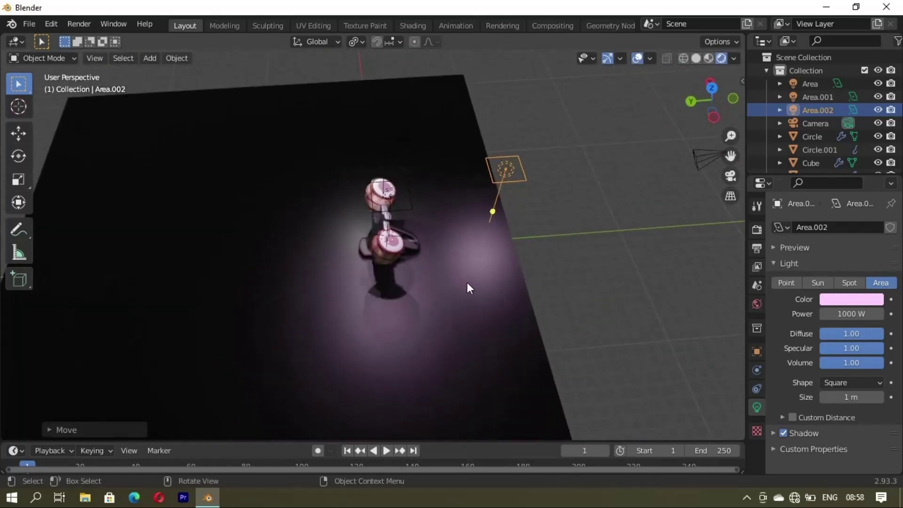
{"action": "key", "text": "Delete"}
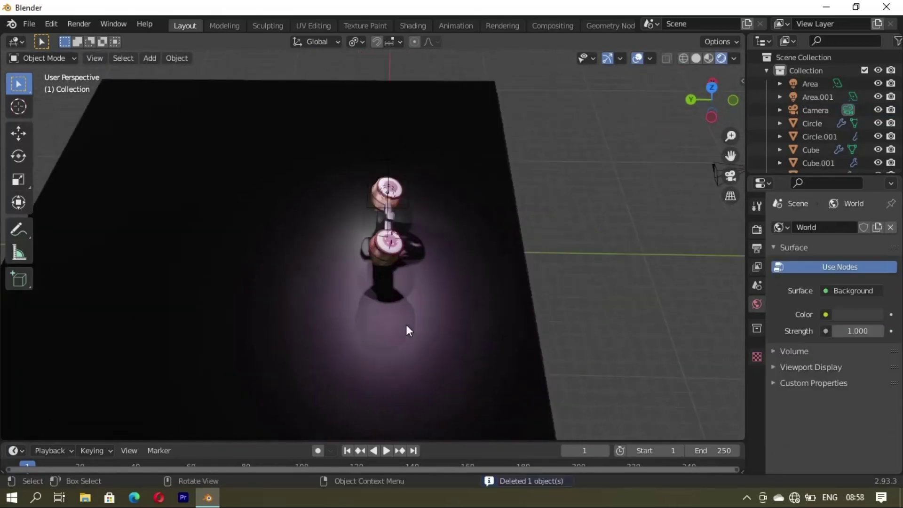
{"action": "key", "text": "KP_0"}
{"action": "key", "text": "KP_0"}
{"action": "mouse_move", "coordinate": [509, 294]}
{"action": "middle_mouse_down"}
{"action": "mouse_move", "coordinate": [383, 267]}
{"action": "mouse_move", "coordinate": [418, 294]}
{"action": "middle_mouse_up"}
{"action": "key", "text": "shift+a"}
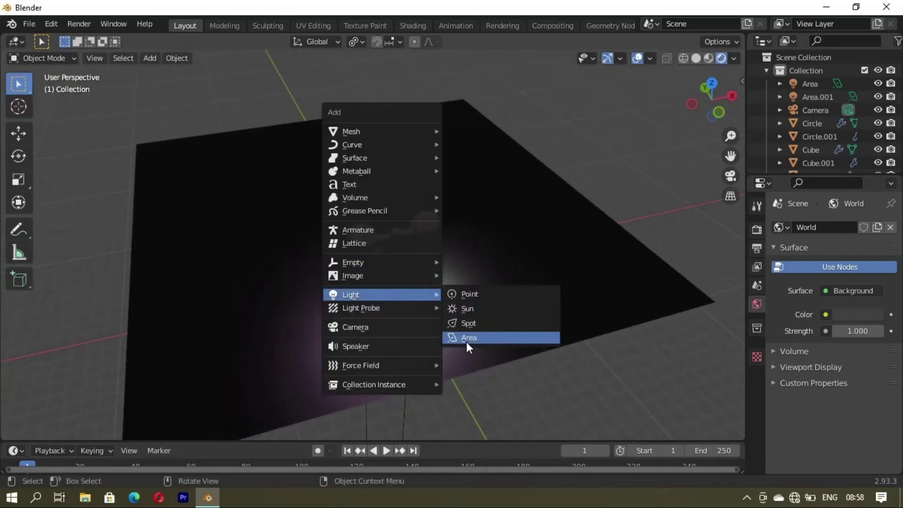
{"action": "left_click", "coordinate": [466, 339]}
{"action": "key", "text": "g"}
{"action": "key", "text": "z"}
{"action": "left_click", "coordinate": [465, 348]}
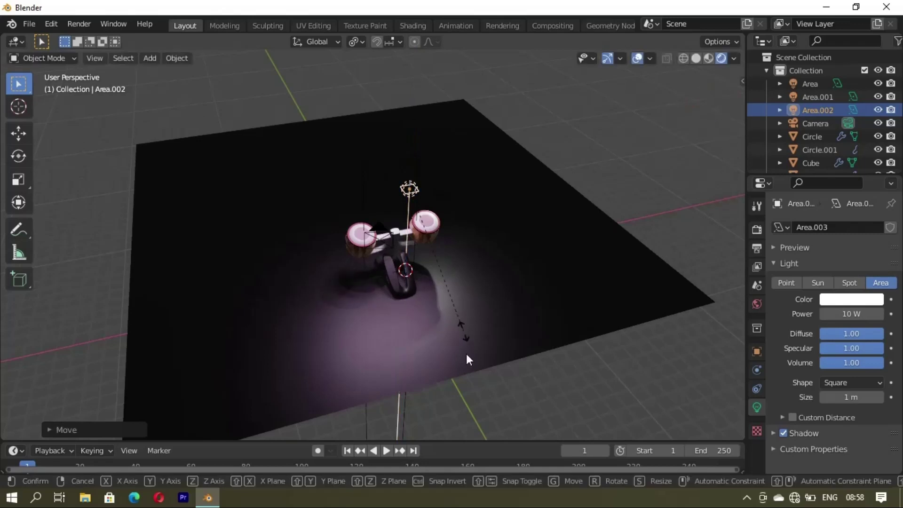
{"action": "key", "text": "s"}
{"action": "left_click", "coordinate": [628, 311]}
{"action": "key", "text": "g"}
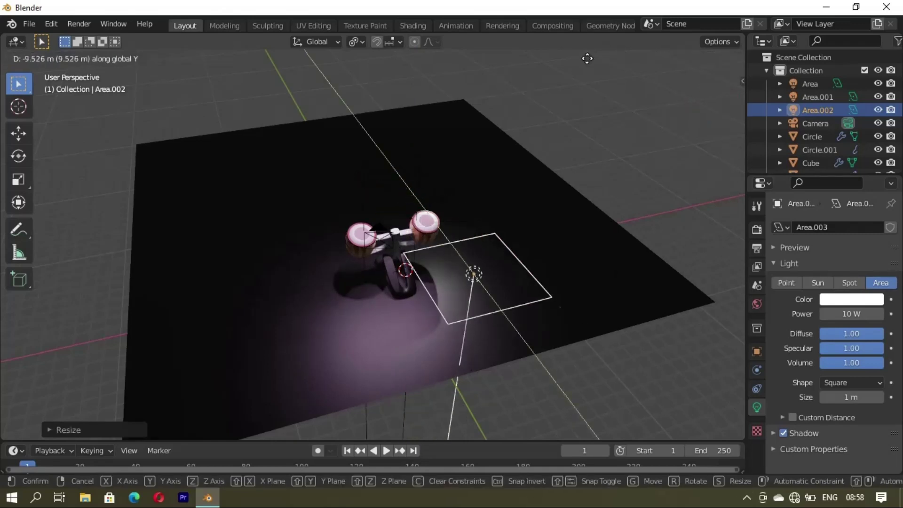
{"action": "left_click", "coordinate": [548, 327]}
{"action": "key", "text": "r"}
{"action": "key", "text": "x"}
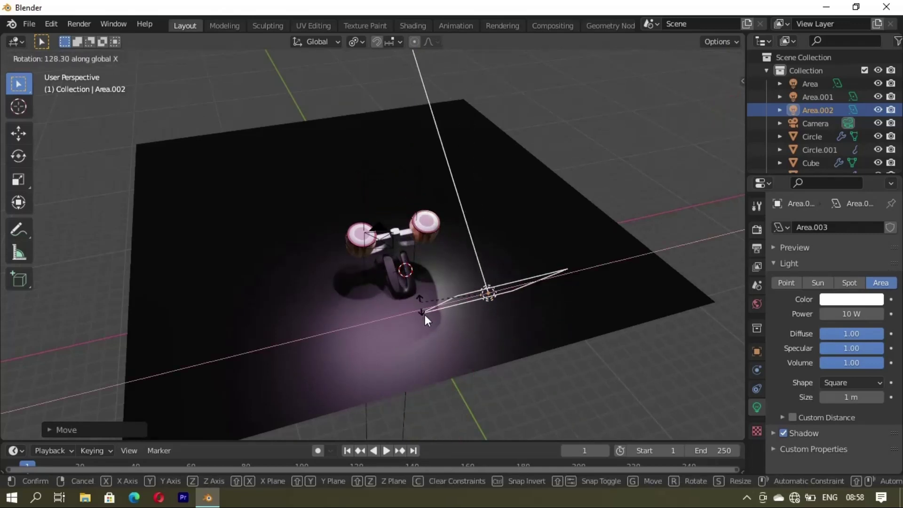
{"action": "left_click", "coordinate": [488, 383]}
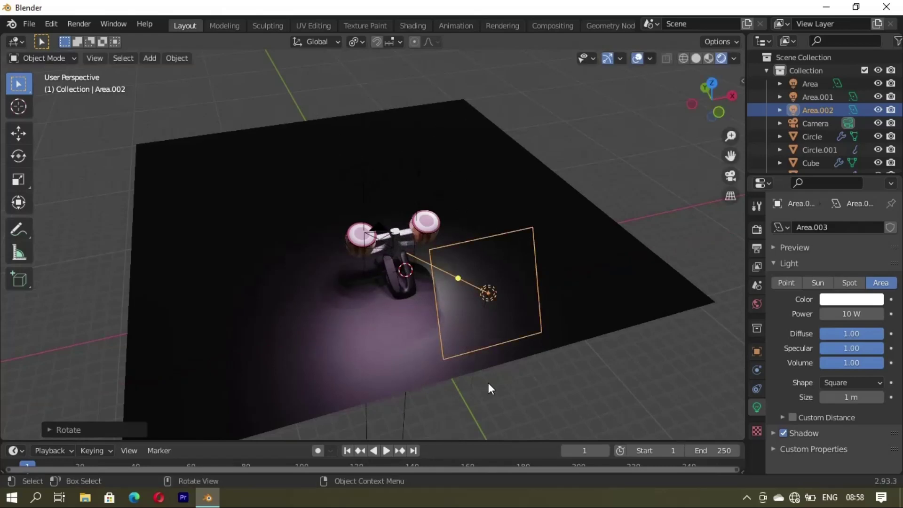
{"action": "key", "text": "s"}
{"action": "key", "text": "x"}
{"action": "left_click", "coordinate": [492, 427]}
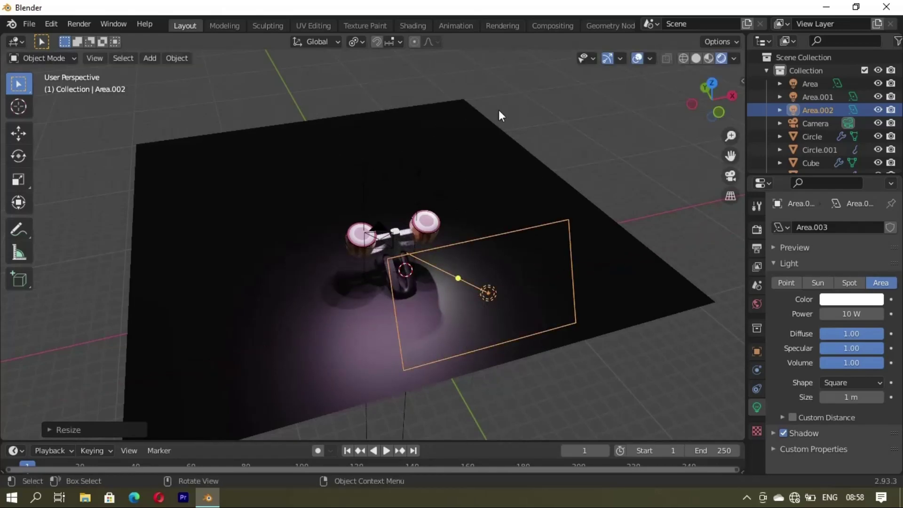
{"action": "left_click", "coordinate": [848, 316]}
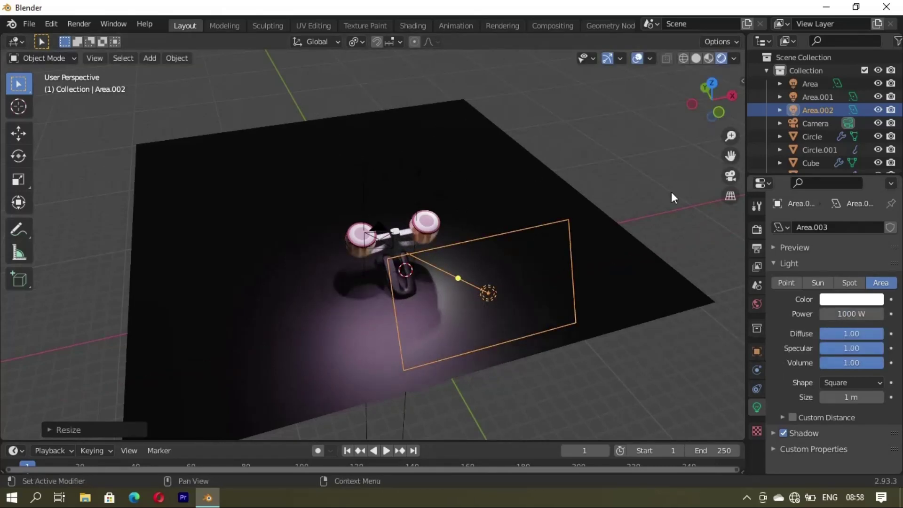
{"action": "middle_click_drag", "start_coordinate": [657, 291], "coordinate": [497, 286]}
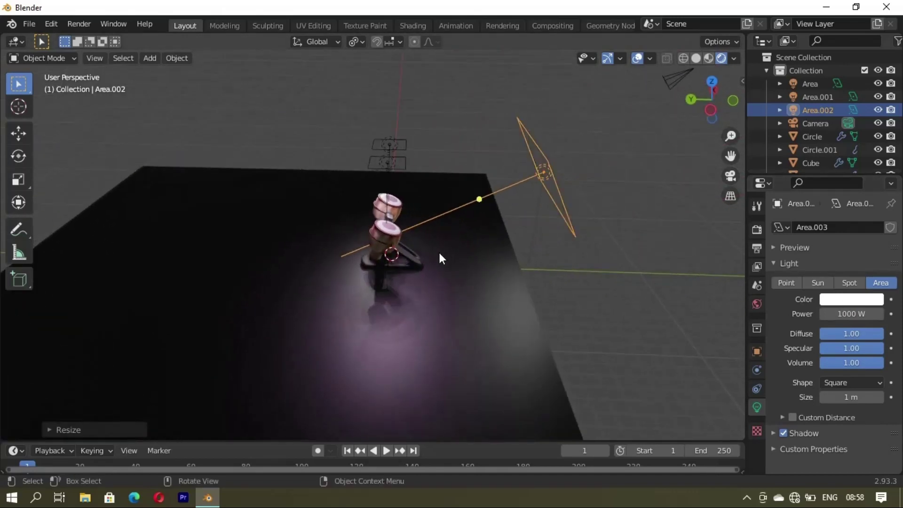
{"action": "mouse_move", "coordinate": [438, 251]}
{"action": "middle_mouse_down"}
{"action": "mouse_move", "coordinate": [559, 229]}
{"action": "mouse_move", "coordinate": [384, 225]}
{"action": "middle_mouse_up"}
{"action": "scroll", "coordinate": [456, 219], "scroll_direction": "up", "scroll_amount": 4}
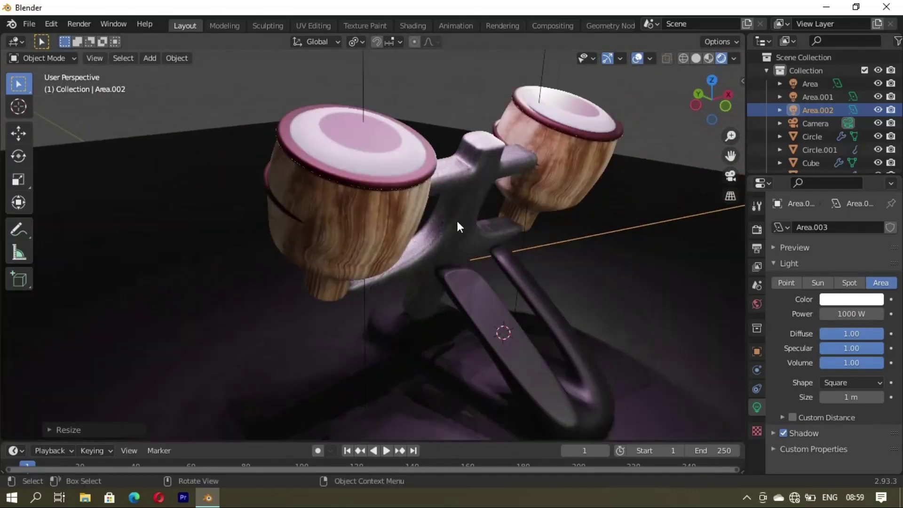
{"action": "middle_click_drag", "start_coordinate": [442, 228], "coordinate": [374, 218]}
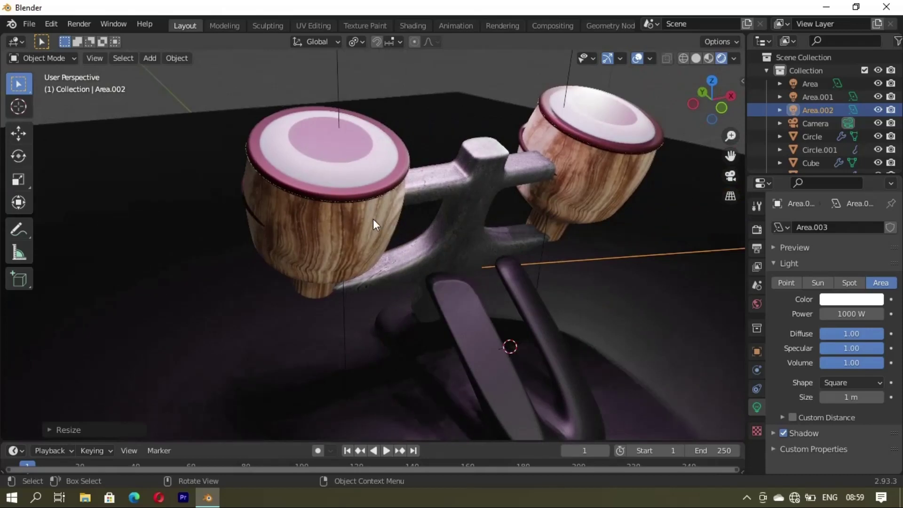
{"action": "scroll", "coordinate": [388, 195], "scroll_direction": "down", "scroll_amount": 2}
{"action": "scroll", "coordinate": [381, 204], "scroll_direction": "down", "scroll_amount": 2}
{"action": "scroll", "coordinate": [381, 204], "scroll_direction": "down", "scroll_amount": 3}
- Duplicate the point light above the drums, offsetting the copy along X and Y
{"action": "left_click", "coordinate": [489, 135]}
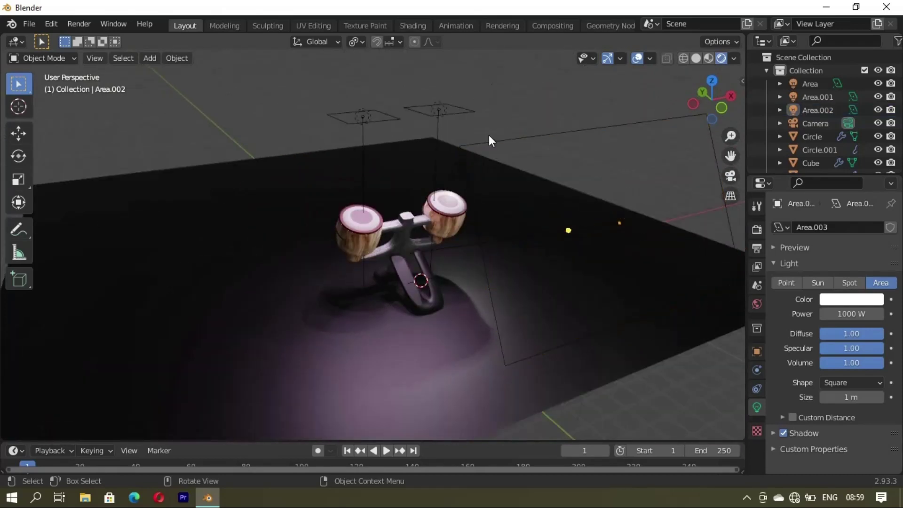
{"action": "middle_click_drag", "start_coordinate": [452, 205], "coordinate": [449, 167]}
{"action": "left_click", "coordinate": [431, 162]}
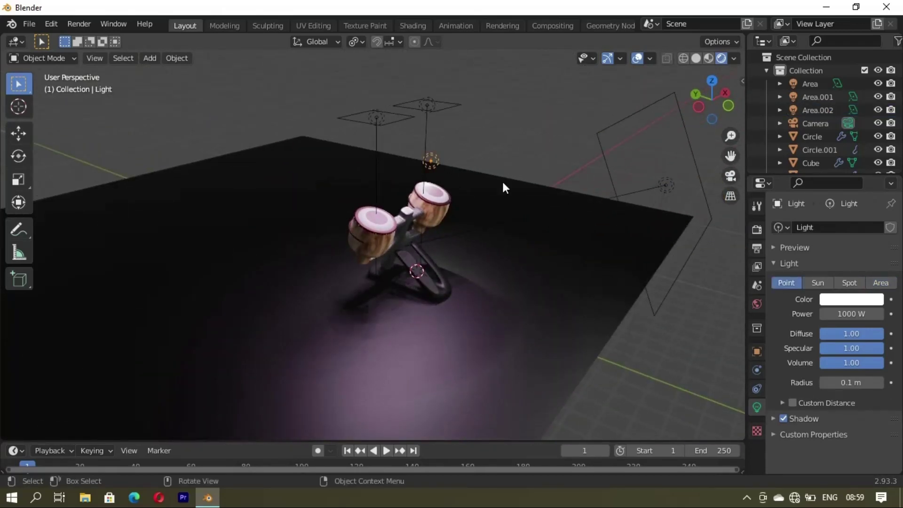
{"action": "key", "text": "shift+d"}
{"action": "key", "text": "x"}
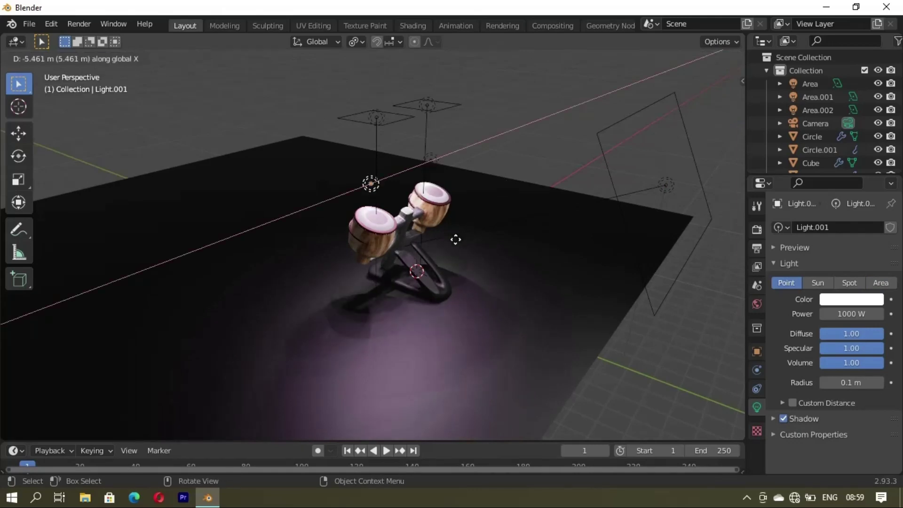
{"action": "left_click", "coordinate": [478, 230]}
{"action": "key", "text": "g"}
{"action": "key", "text": "y"}
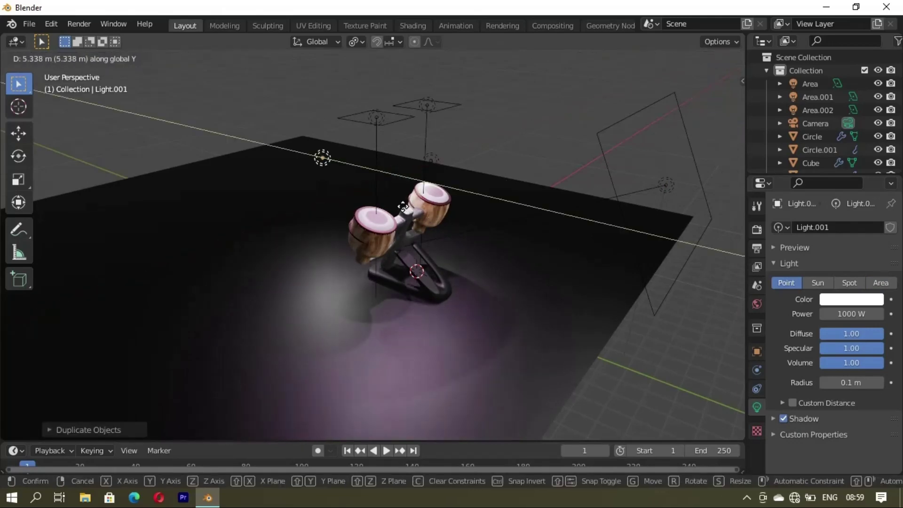
{"action": "left_click", "coordinate": [322, 158]}
- Add a third point light offset along X and Y in front of the drums
{"action": "mouse_move", "coordinate": [322, 158]}
{"action": "middle_mouse_down"}
{"action": "mouse_move", "coordinate": [399, 299]}
{"action": "mouse_move", "coordinate": [468, 269]}
{"action": "middle_mouse_up"}
{"action": "mouse_move", "coordinate": [367, 233]}
{"action": "middle_mouse_down"}
{"action": "mouse_move", "coordinate": [452, 241]}
{"action": "mouse_move", "coordinate": [247, 279]}
{"action": "mouse_move", "coordinate": [355, 232]}
{"action": "middle_mouse_up"}
{"action": "key", "text": "shift+d"}
{"action": "key", "text": "x"}
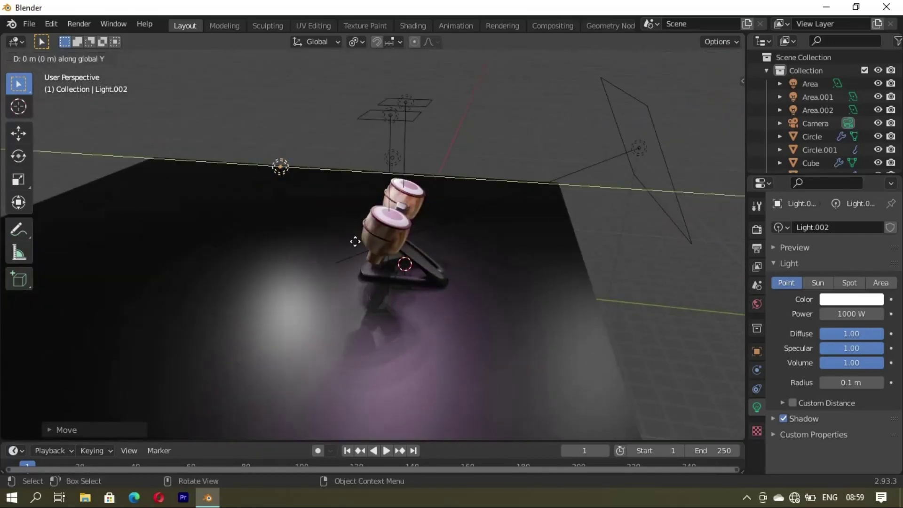
{"action": "left_click", "coordinate": [355, 386]}
{"action": "key", "text": "shift+d"}
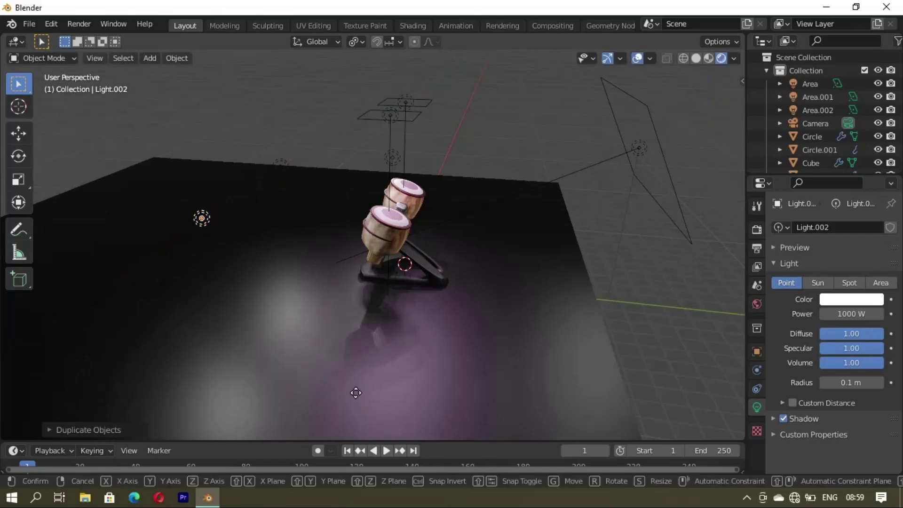
{"action": "key", "text": "y"}
{"action": "left_click", "coordinate": [499, 419]}
- Tint the third light pink, copy it right of the drums, and view through the camera
{"action": "left_click", "coordinate": [852, 299]}
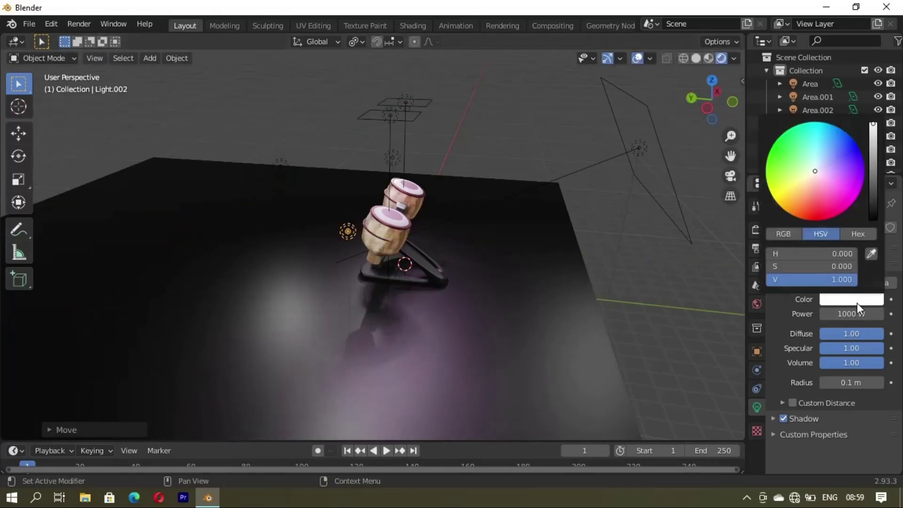
{"action": "left_click", "coordinate": [819, 187]}
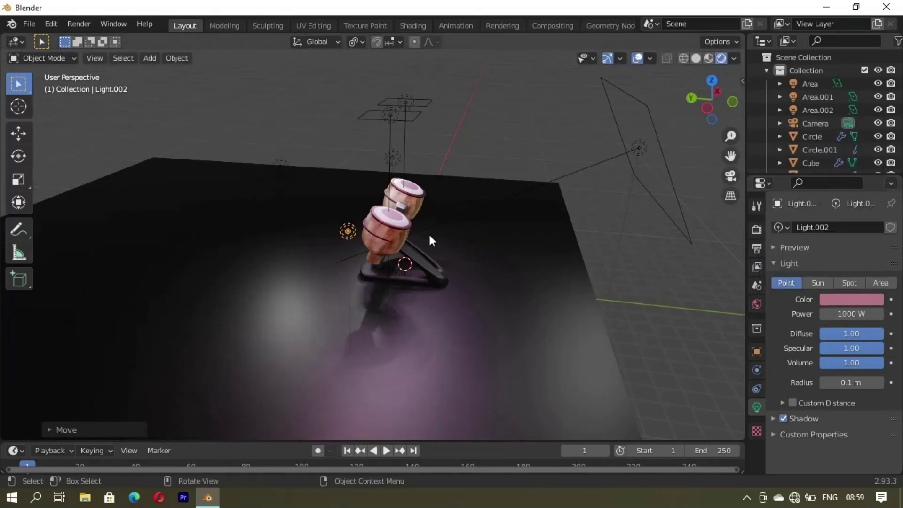
{"action": "mouse_move", "coordinate": [429, 232]}
{"action": "middle_mouse_down"}
{"action": "mouse_move", "coordinate": [272, 249]}
{"action": "mouse_move", "coordinate": [354, 297]}
{"action": "middle_mouse_up"}
{"action": "key", "text": "shift+d"}
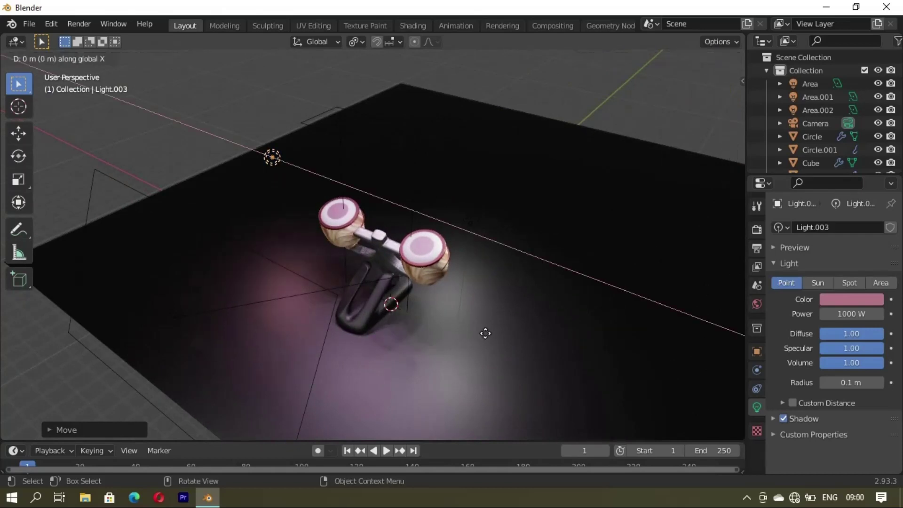
{"action": "key", "text": "x"}
{"action": "left_click", "coordinate": [605, 380]}
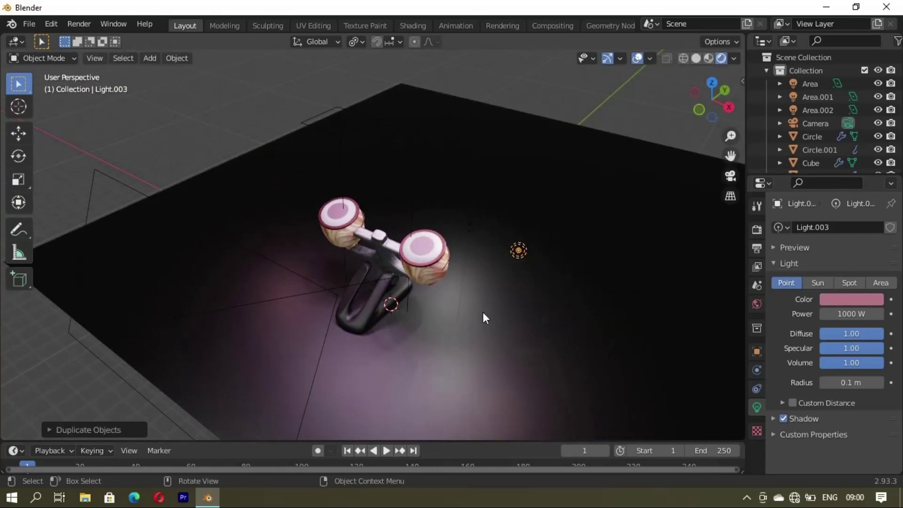
{"action": "key", "text": "KP_0"}
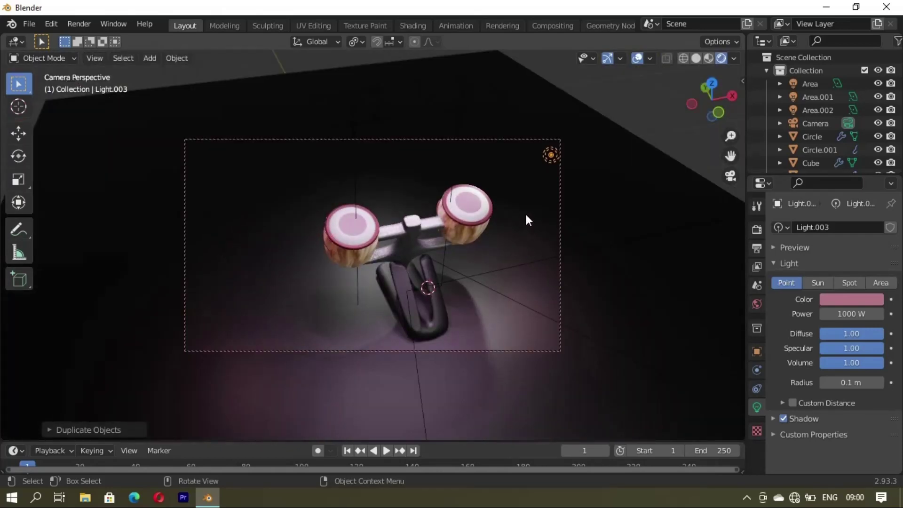
- Split the 3D view into two side-by-side views, showing the right one in Rendered shading
{"action": "left_click_drag", "start_coordinate": [743, 34], "coordinate": [261, 142]}
{"action": "left_click", "coordinate": [695, 57]}
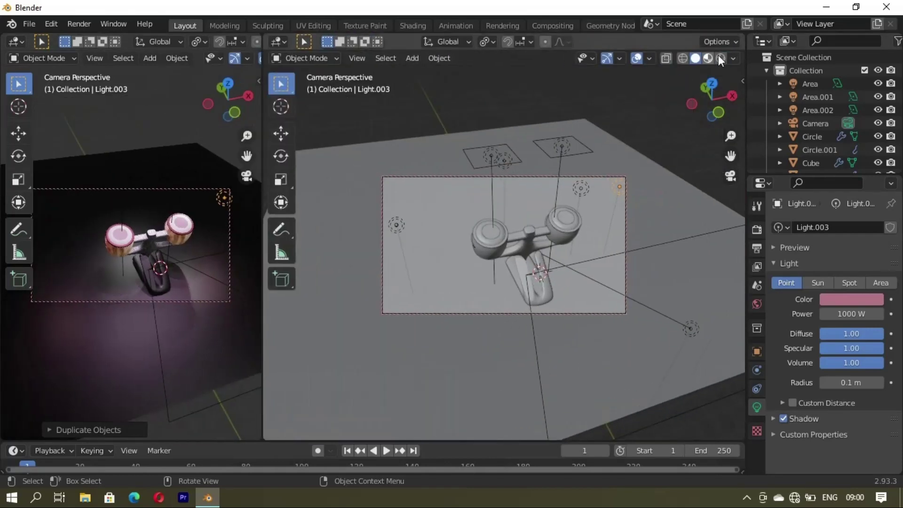
{"action": "left_click", "coordinate": [720, 58]}
{"action": "mouse_move", "coordinate": [261, 230]}
{"action": "left_mouse_down"}
{"action": "mouse_move", "coordinate": [544, 235]}
{"action": "mouse_move", "coordinate": [511, 235]}
{"action": "left_mouse_up"}
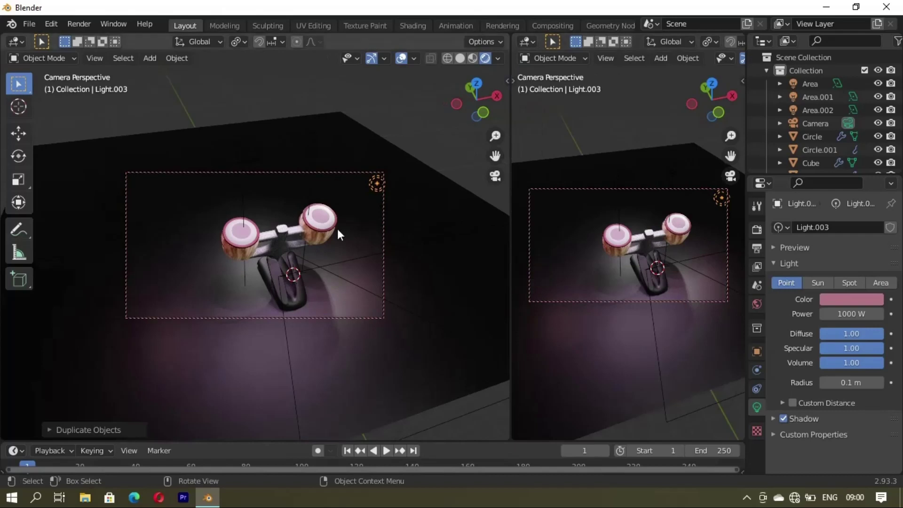
{"action": "mouse_move", "coordinate": [337, 229]}
{"action": "middle_mouse_down"}
{"action": "mouse_move", "coordinate": [386, 260]}
{"action": "mouse_move", "coordinate": [414, 257]}
{"action": "mouse_move", "coordinate": [315, 252]}
{"action": "mouse_move", "coordinate": [307, 225]}
{"action": "mouse_move", "coordinate": [383, 153]}
{"action": "middle_mouse_up"}
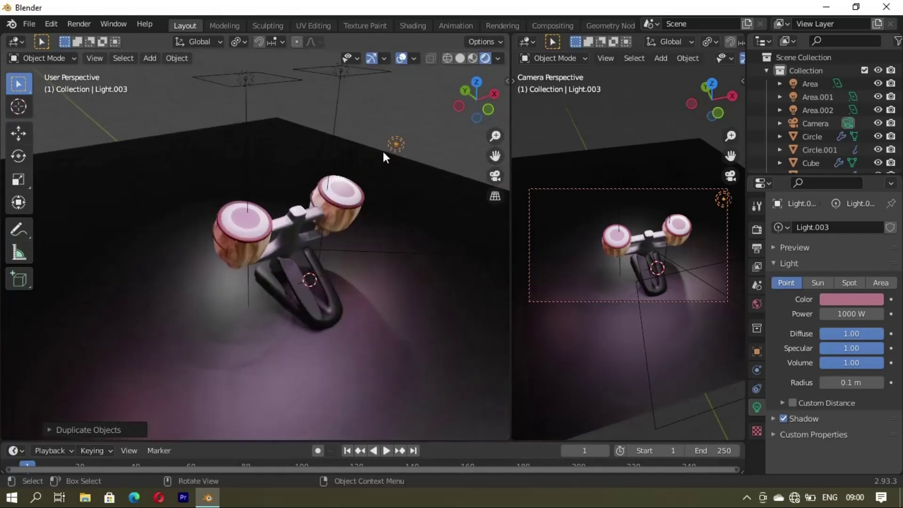
- Add a new point light, raised above the drums and shifted slightly along X
{"action": "left_click", "coordinate": [416, 115]}
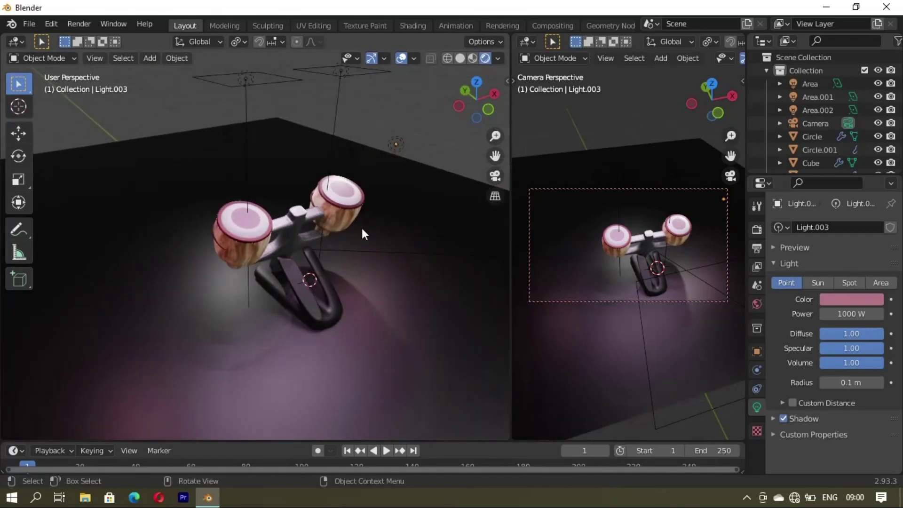
{"action": "key", "text": "shift+a"}
{"action": "left_click", "coordinate": [412, 233]}
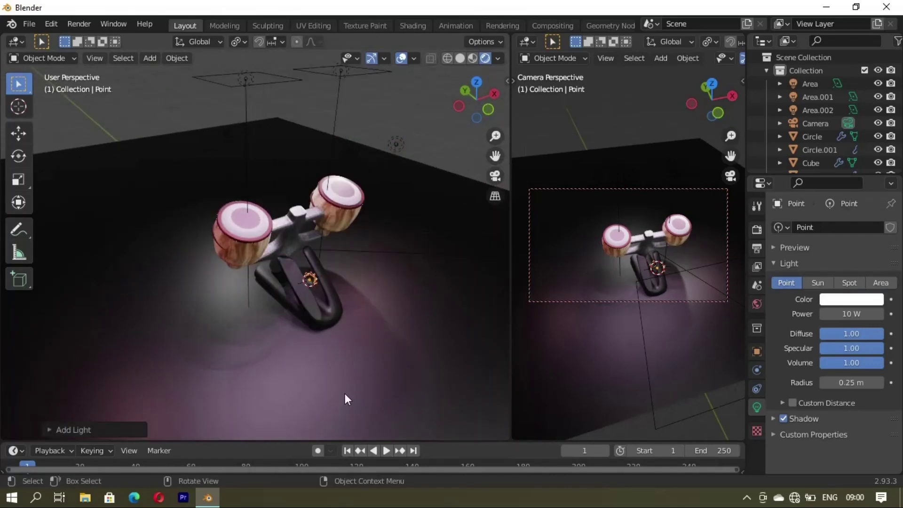
{"action": "key", "text": "g"}
{"action": "key", "text": "z"}
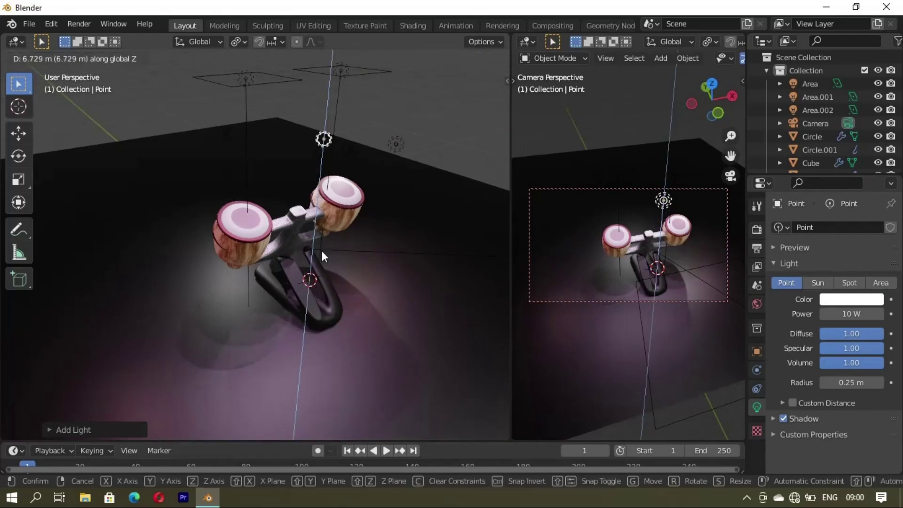
{"action": "left_click", "coordinate": [321, 251]}
{"action": "key", "text": "g"}
{"action": "key", "text": "x"}
{"action": "left_click", "coordinate": [300, 258]}
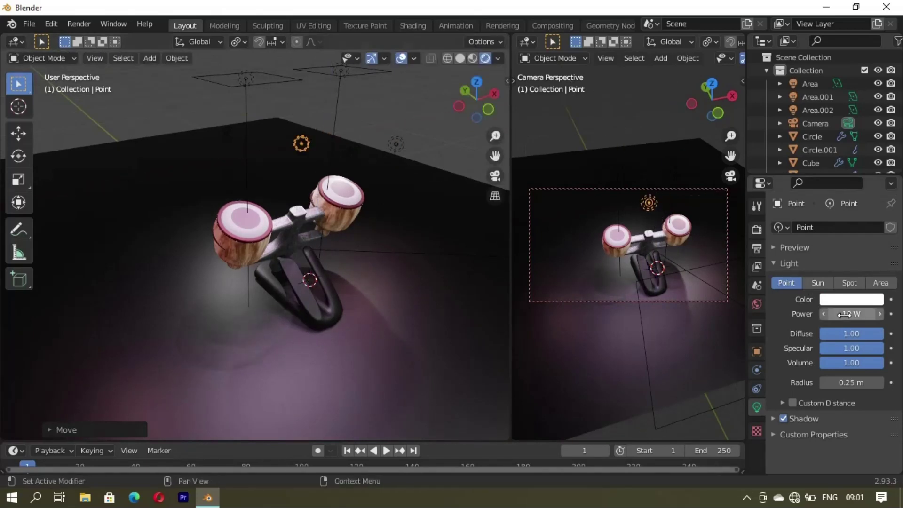
- Set the point light's power to 1000 W and its colour to dark red
{"action": "key", "text": "Return"}
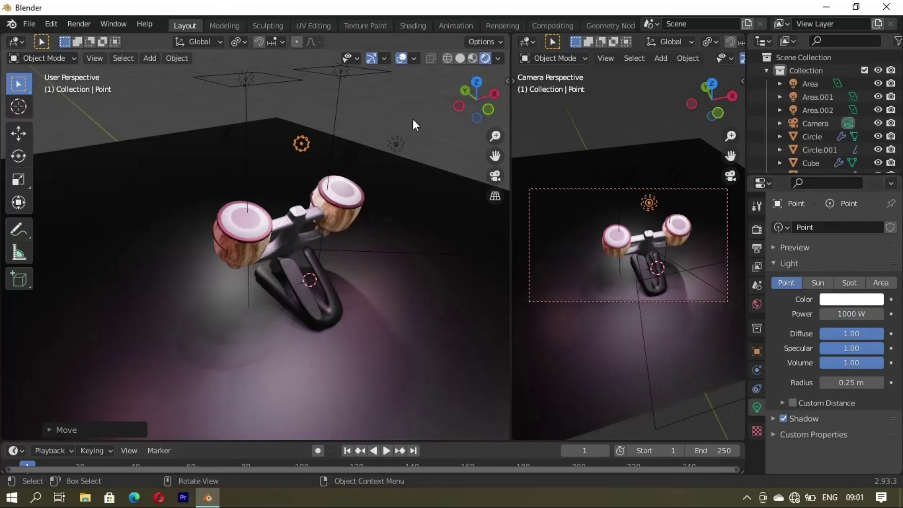
{"action": "scroll", "coordinate": [302, 221], "scroll_direction": "up", "scroll_amount": 3}
{"action": "scroll", "coordinate": [309, 221], "scroll_direction": "up", "scroll_amount": 2}
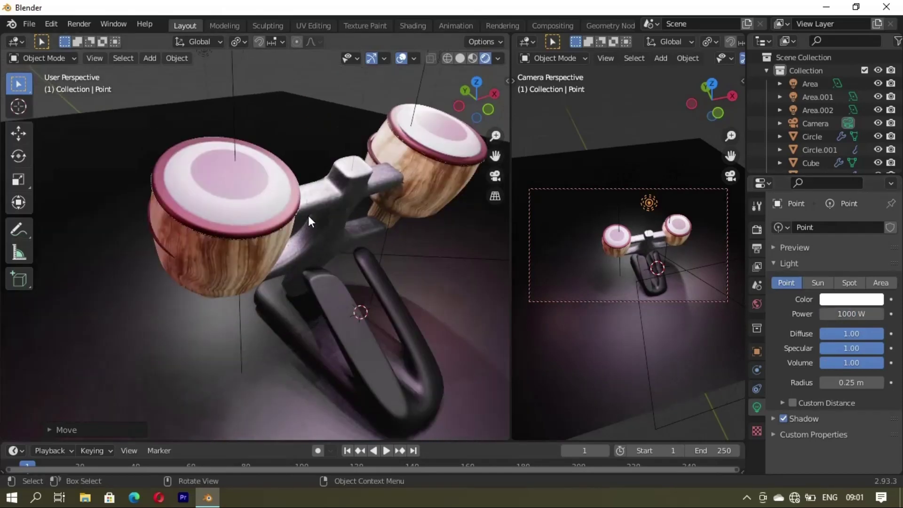
{"action": "left_click", "coordinate": [851, 299]}
{"action": "left_click", "coordinate": [817, 193]}
{"action": "left_click_drag", "start_coordinate": [818, 197], "coordinate": [818, 204]}
{"action": "left_click", "coordinate": [873, 166]}
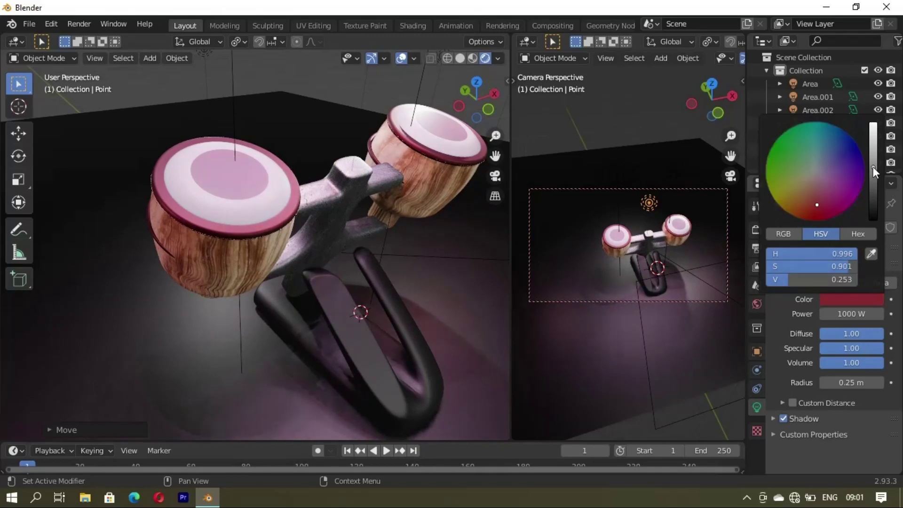
{"action": "left_click", "coordinate": [818, 210]}
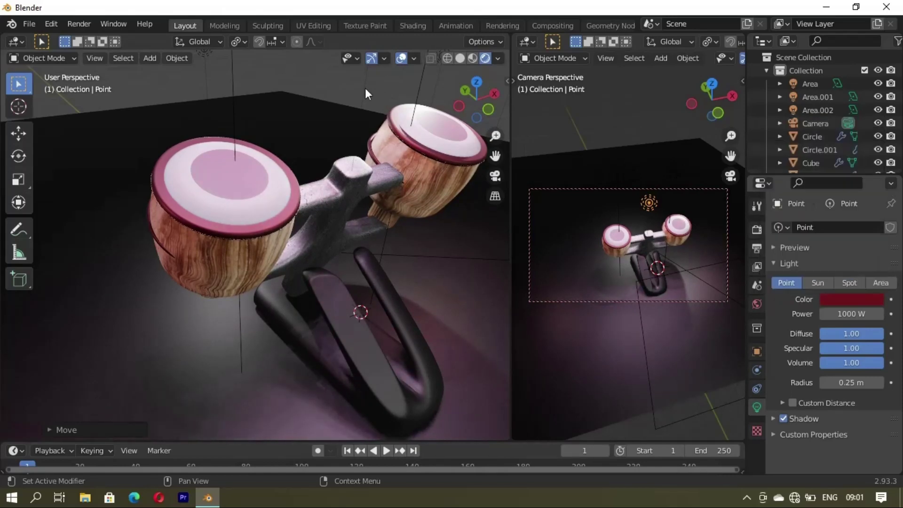
{"action": "scroll", "coordinate": [351, 220], "scroll_direction": "down", "scroll_amount": 4}
{"action": "mouse_move", "coordinate": [350, 220]}
{"action": "middle_mouse_down"}
{"action": "mouse_move", "coordinate": [269, 245]}
{"action": "mouse_move", "coordinate": [232, 239]}
{"action": "mouse_move", "coordinate": [252, 234]}
{"action": "mouse_move", "coordinate": [313, 269]}
{"action": "mouse_move", "coordinate": [279, 269]}
{"action": "mouse_move", "coordinate": [268, 289]}
{"action": "mouse_move", "coordinate": [313, 314]}
{"action": "mouse_move", "coordinate": [183, 294]}
{"action": "mouse_move", "coordinate": [346, 307]}
{"action": "mouse_move", "coordinate": [134, 301]}
{"action": "mouse_move", "coordinate": [57, 288]}
{"action": "mouse_move", "coordinate": [198, 296]}
{"action": "mouse_move", "coordinate": [292, 327]}
{"action": "middle_mouse_up"}
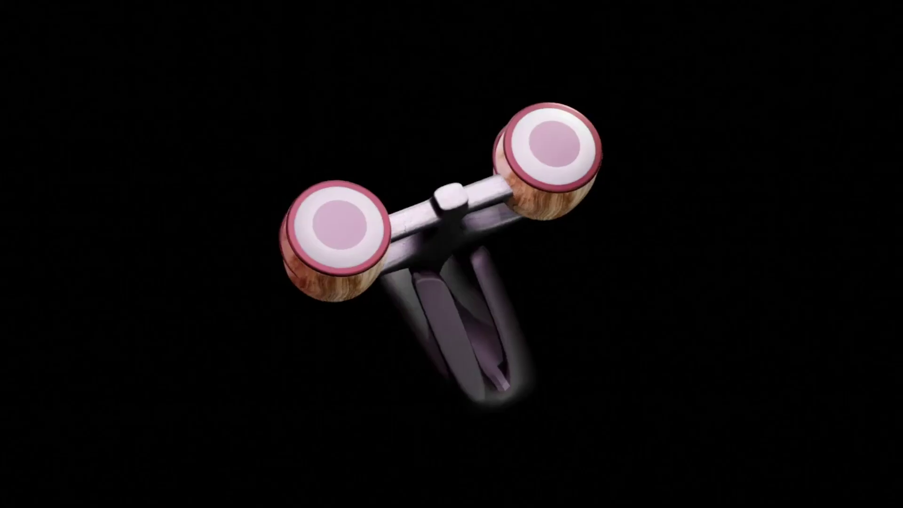